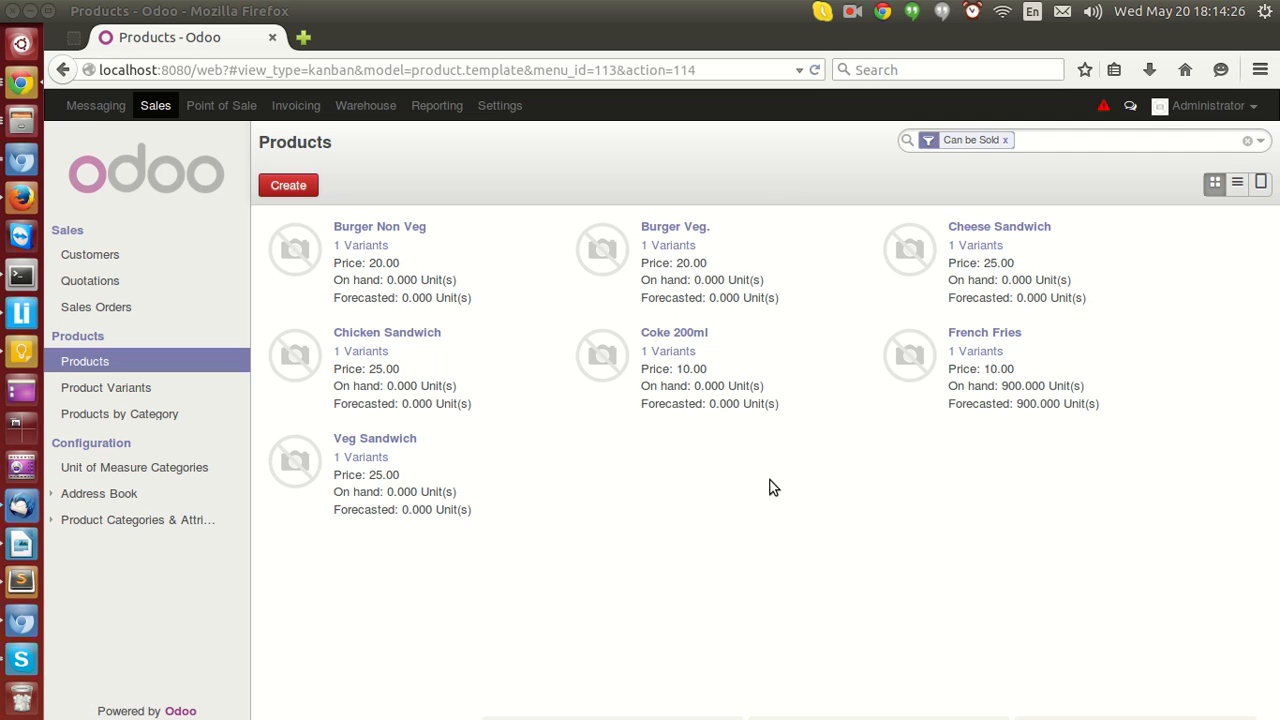
Open the Burger Non Veg product form, then open French Fries and view its Accounting tab.
click(410, 229)
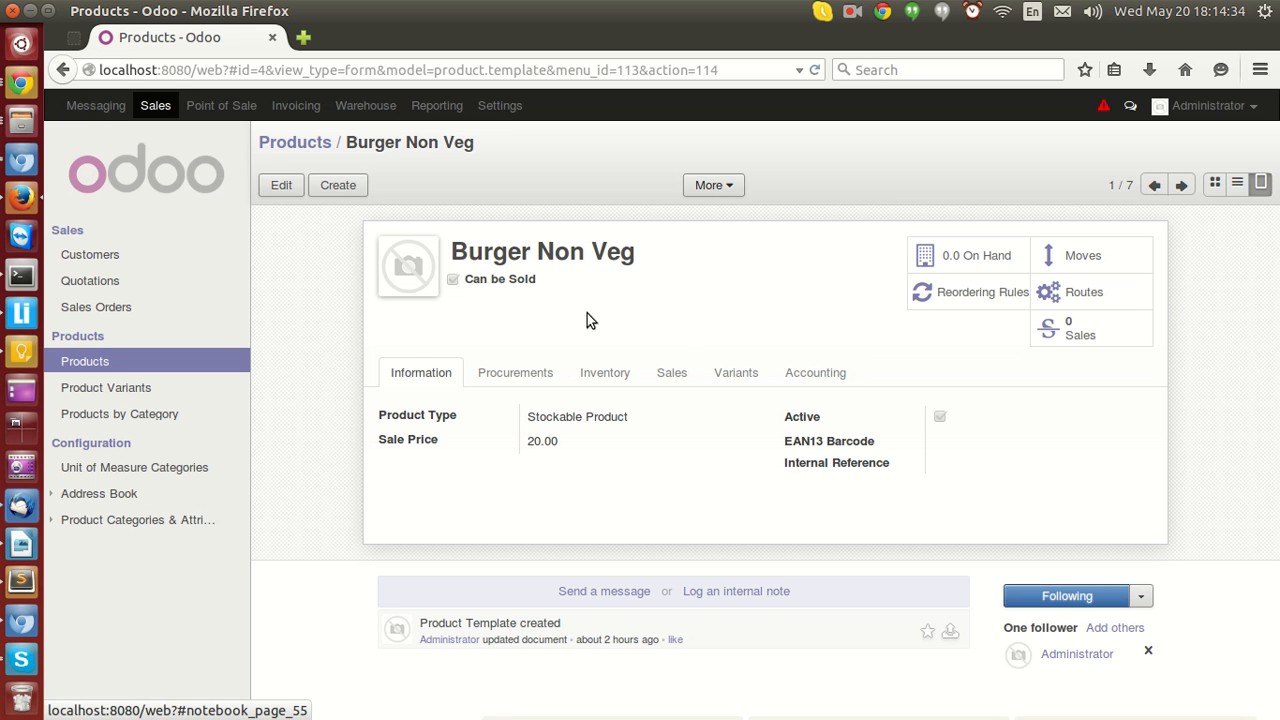
click(315, 145)
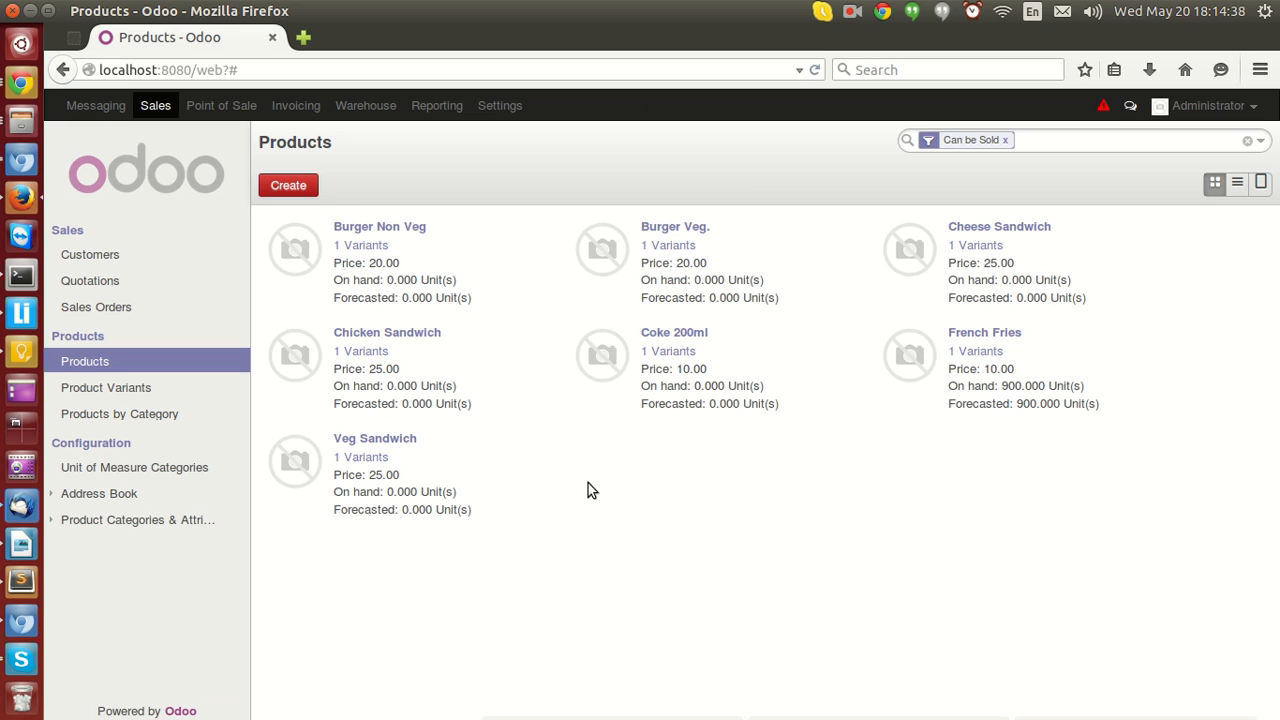
click(968, 343)
click(791, 378)
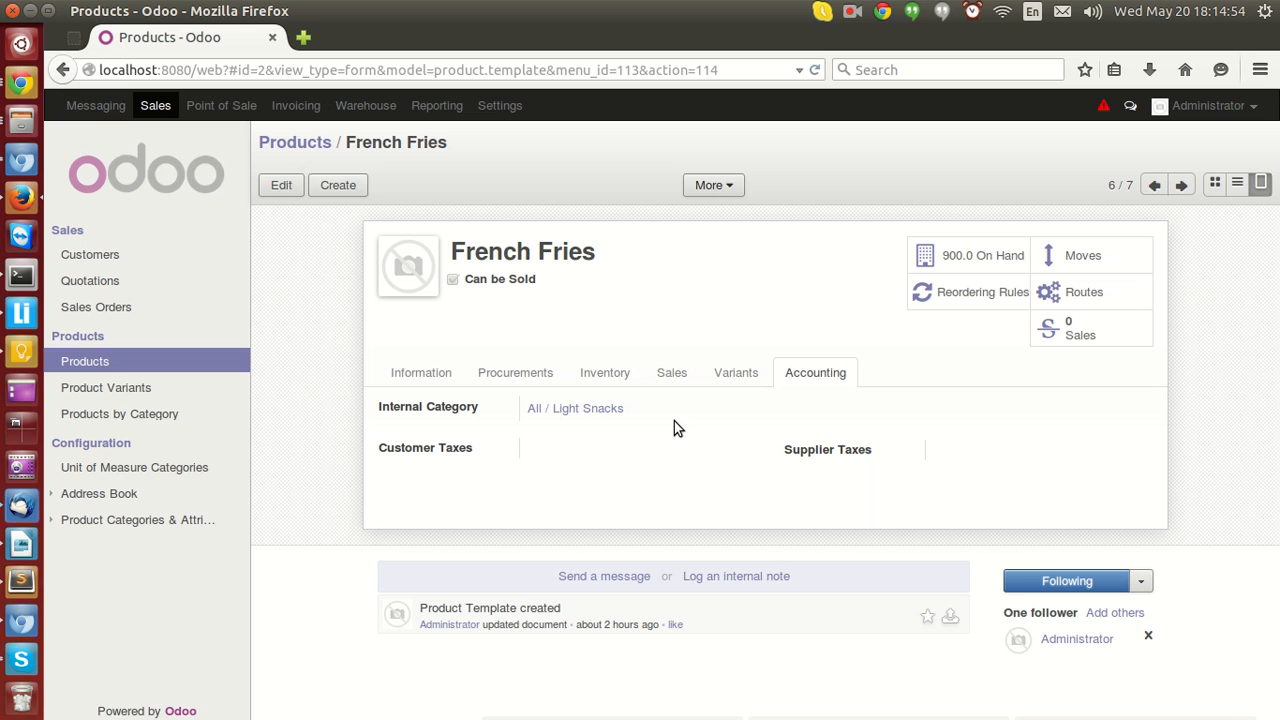
Open Point of Sale in a new tab and review the POS product categories, including the Burgers category.
middle_click(227, 110)
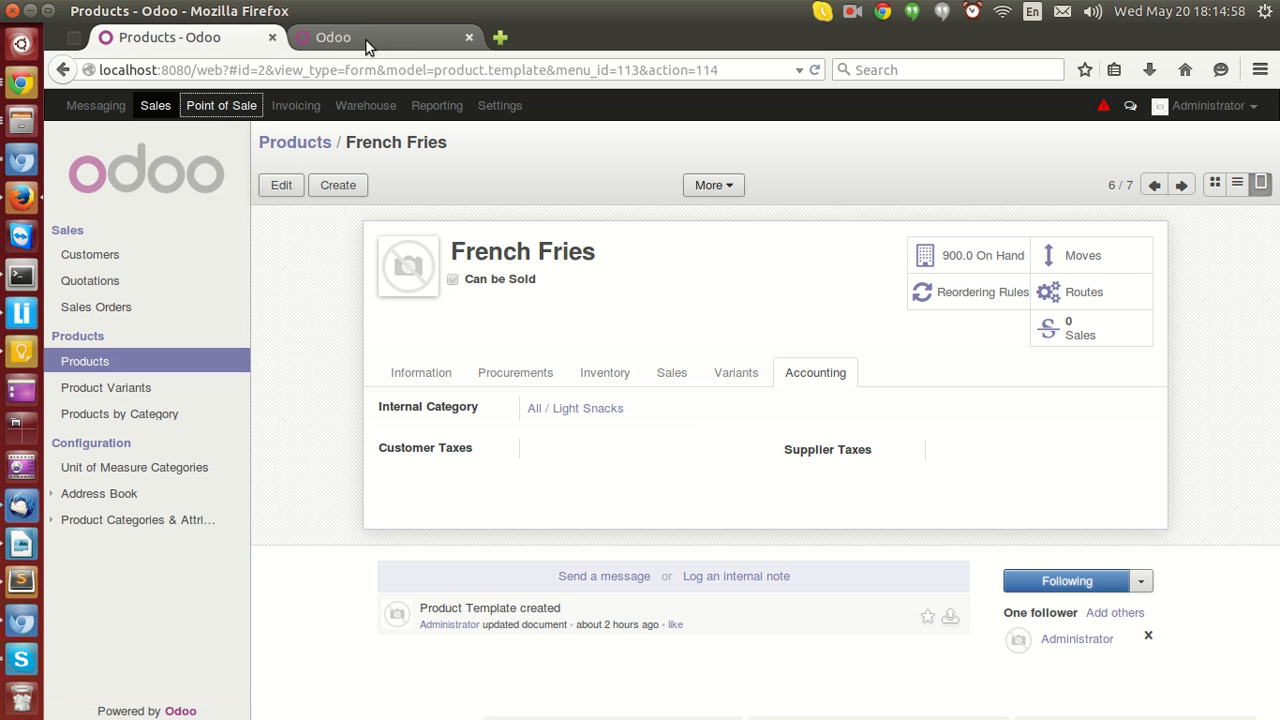
click(367, 33)
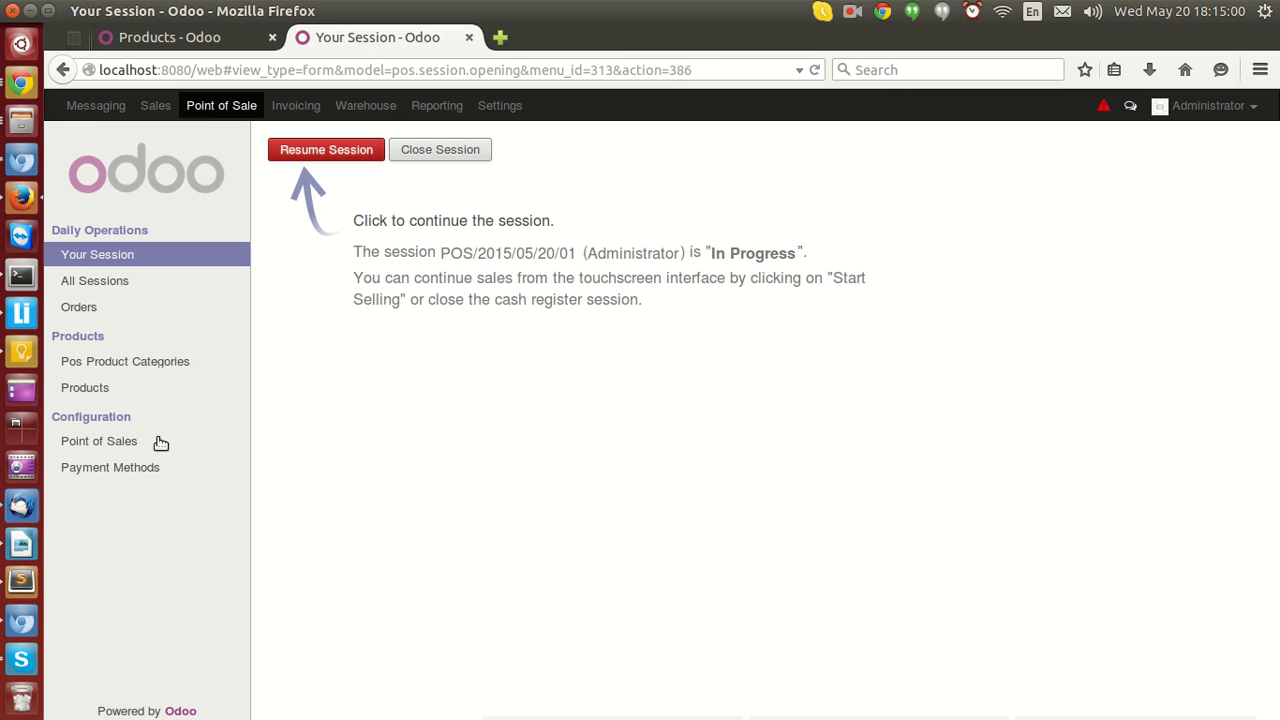
click(113, 369)
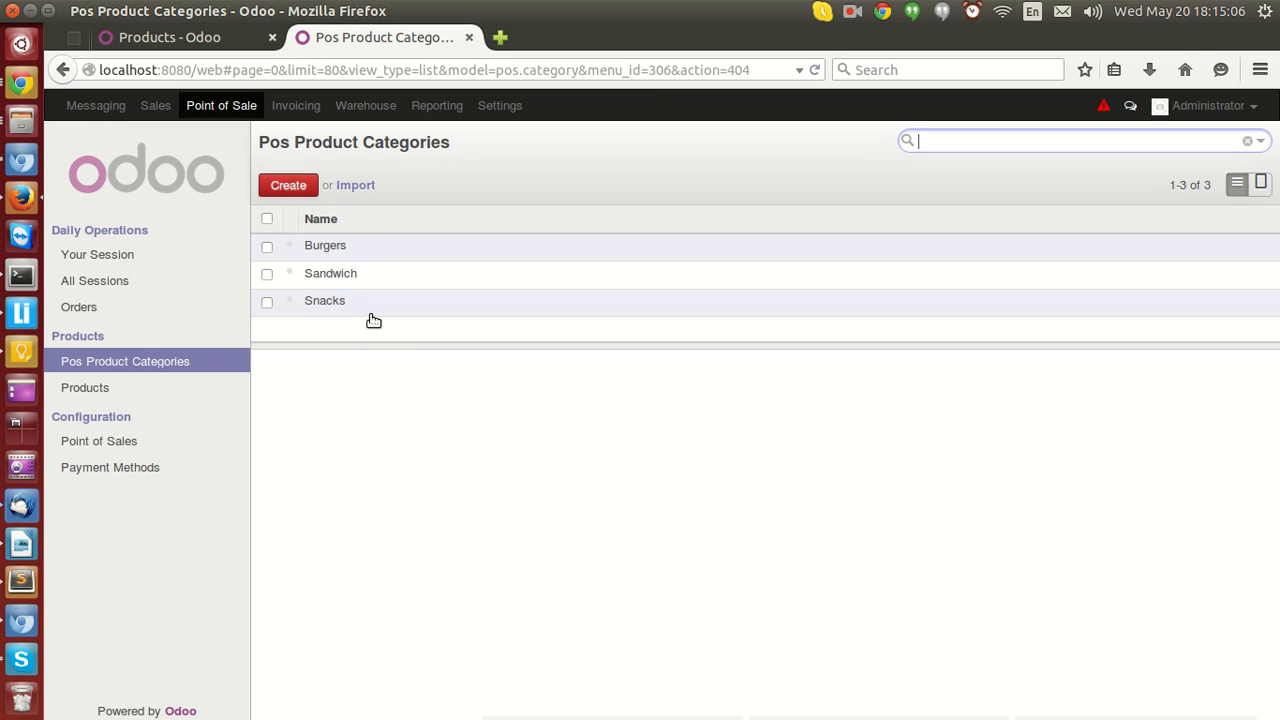
click(333, 249)
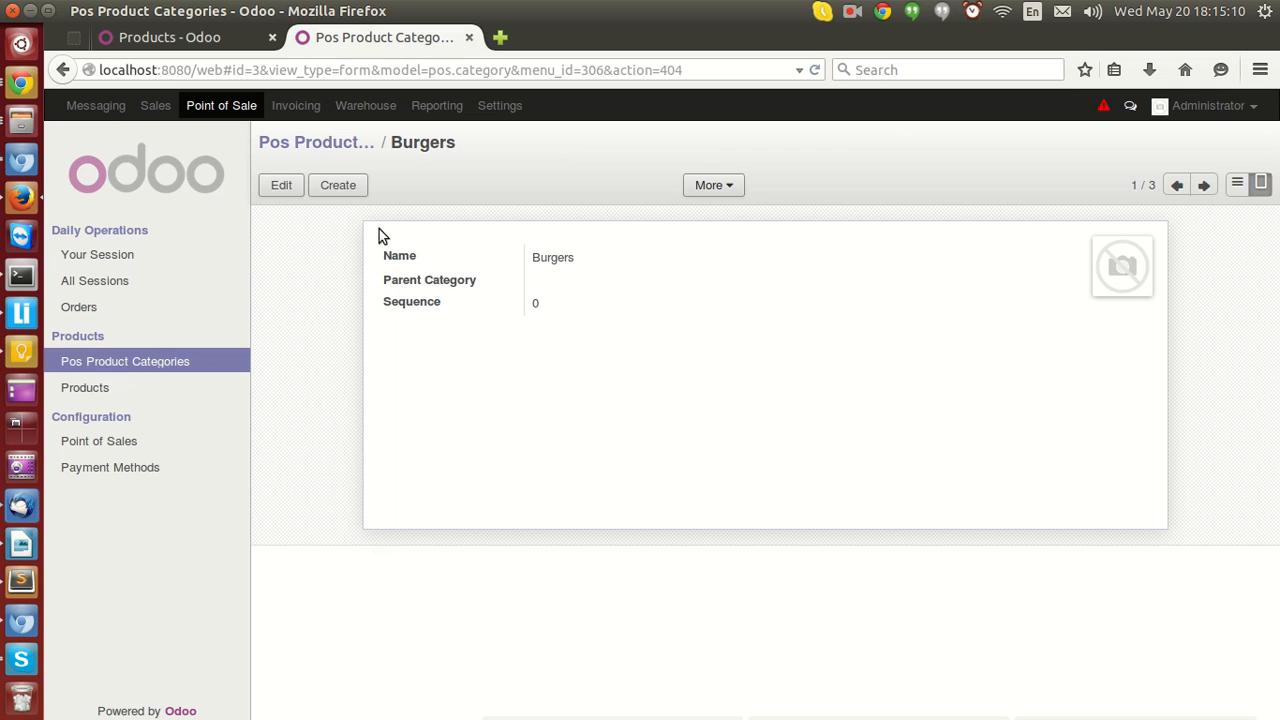
click(327, 146)
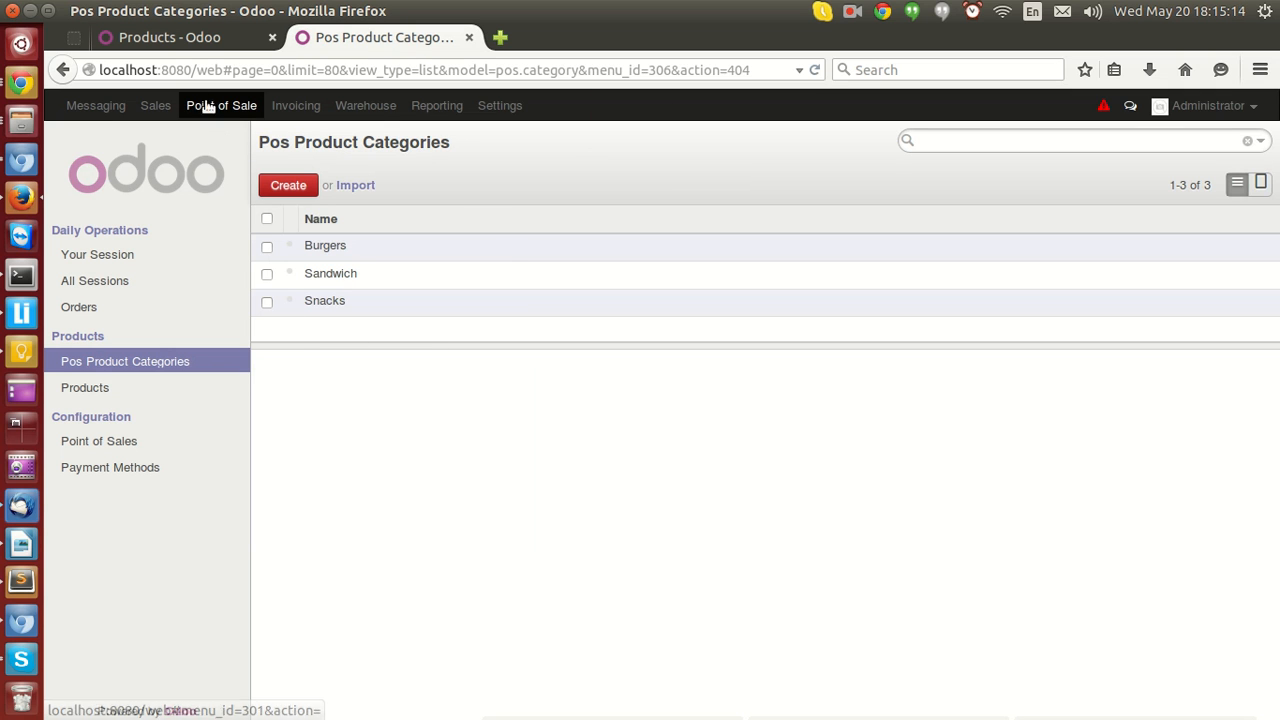
Edit French Fries, set its Point of Sale Category to Snacks on the Sales tab, and save.
click(190, 42)
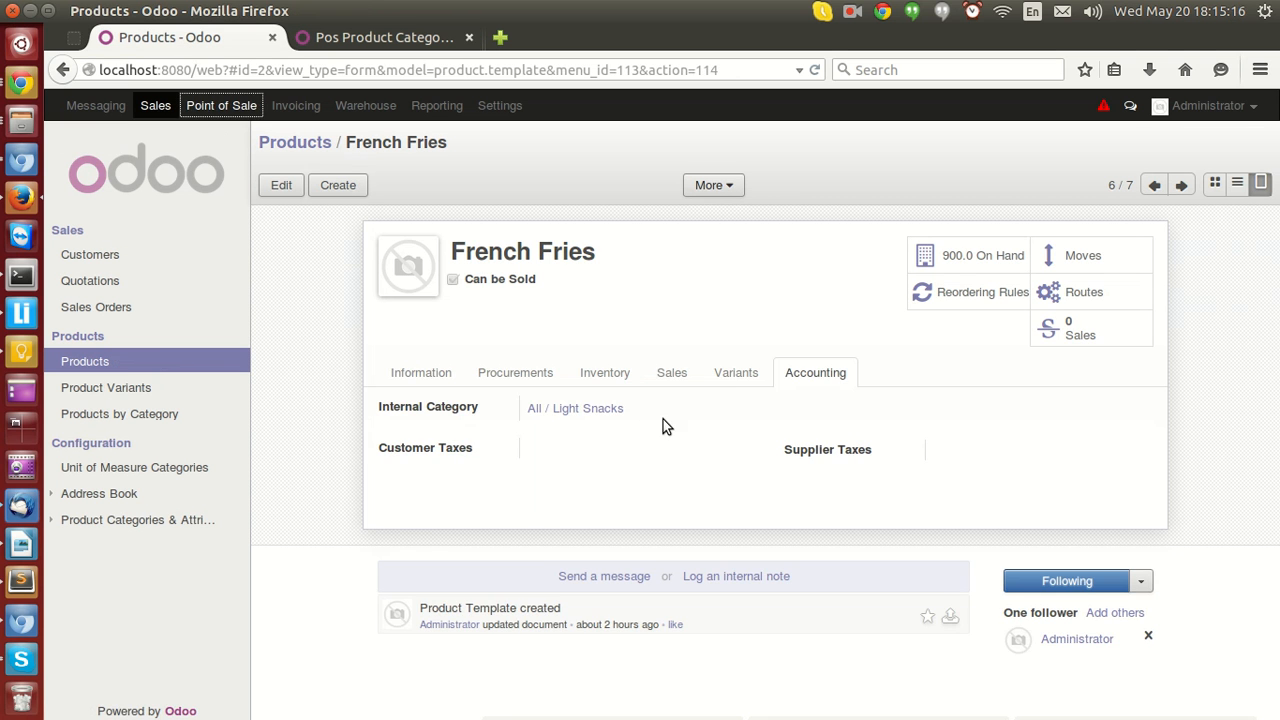
click(672, 373)
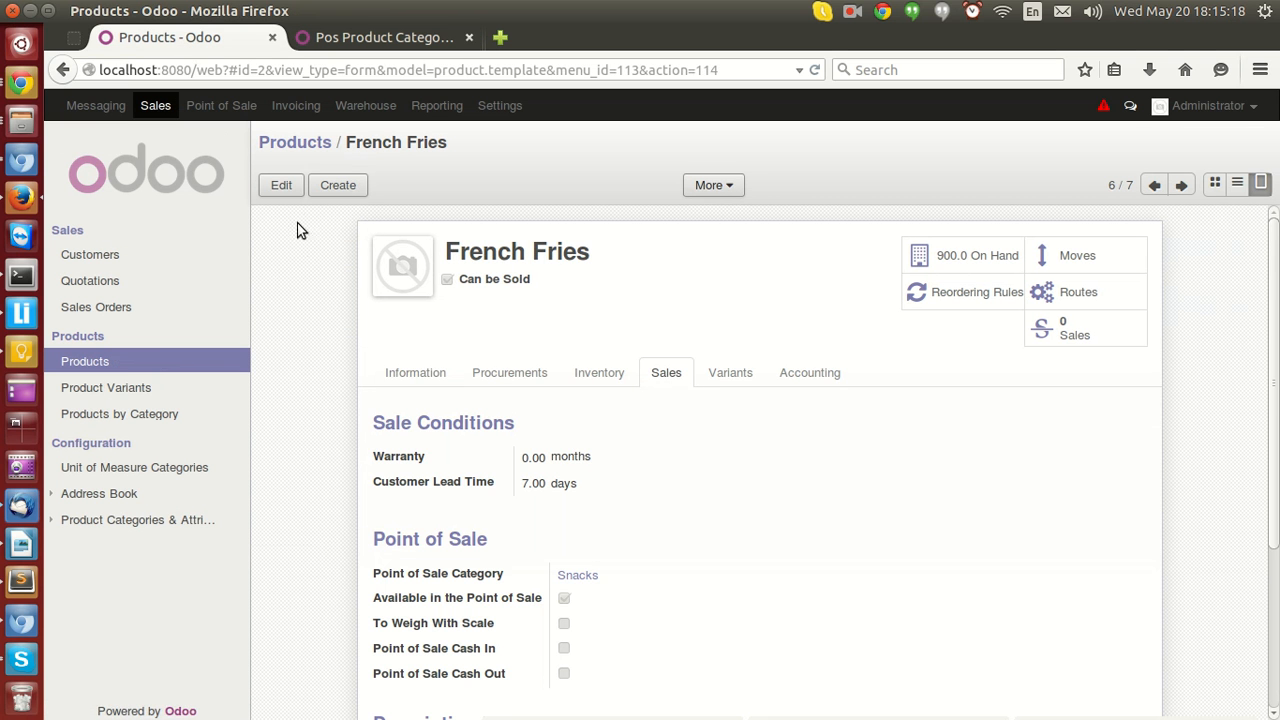
click(283, 188)
scroll(512, 458, down, 3)
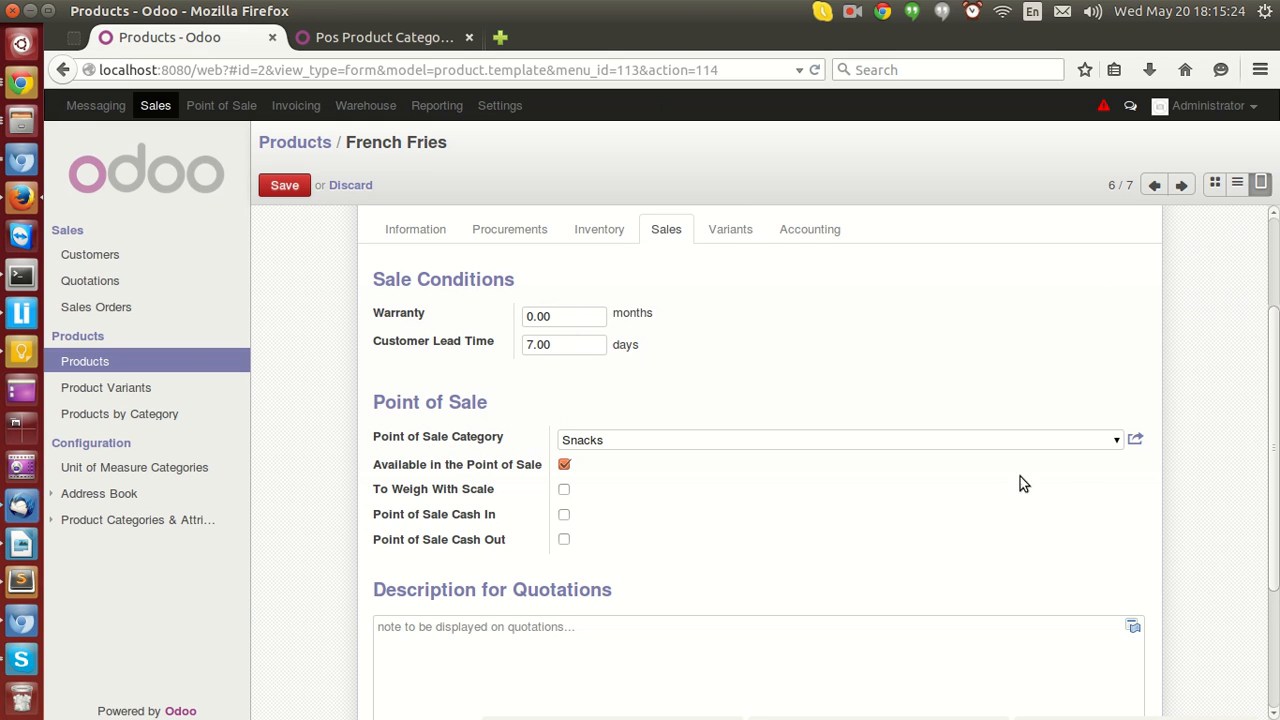
click(1116, 442)
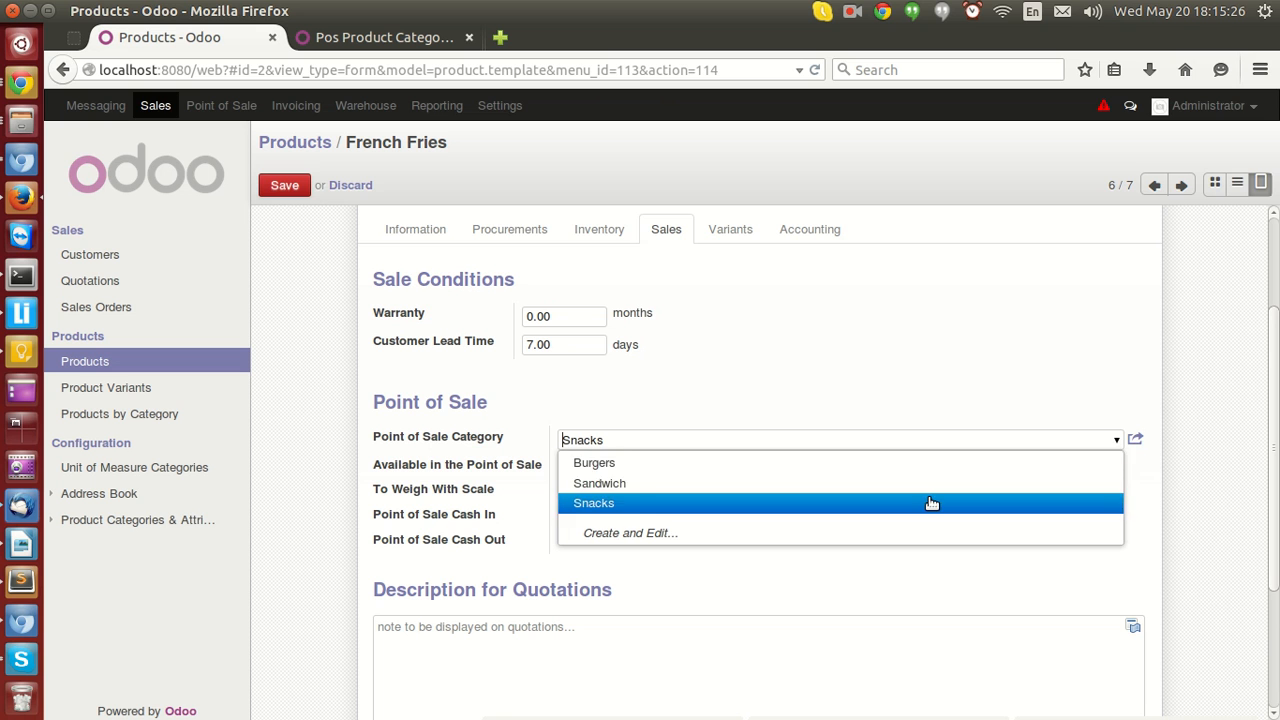
click(895, 504)
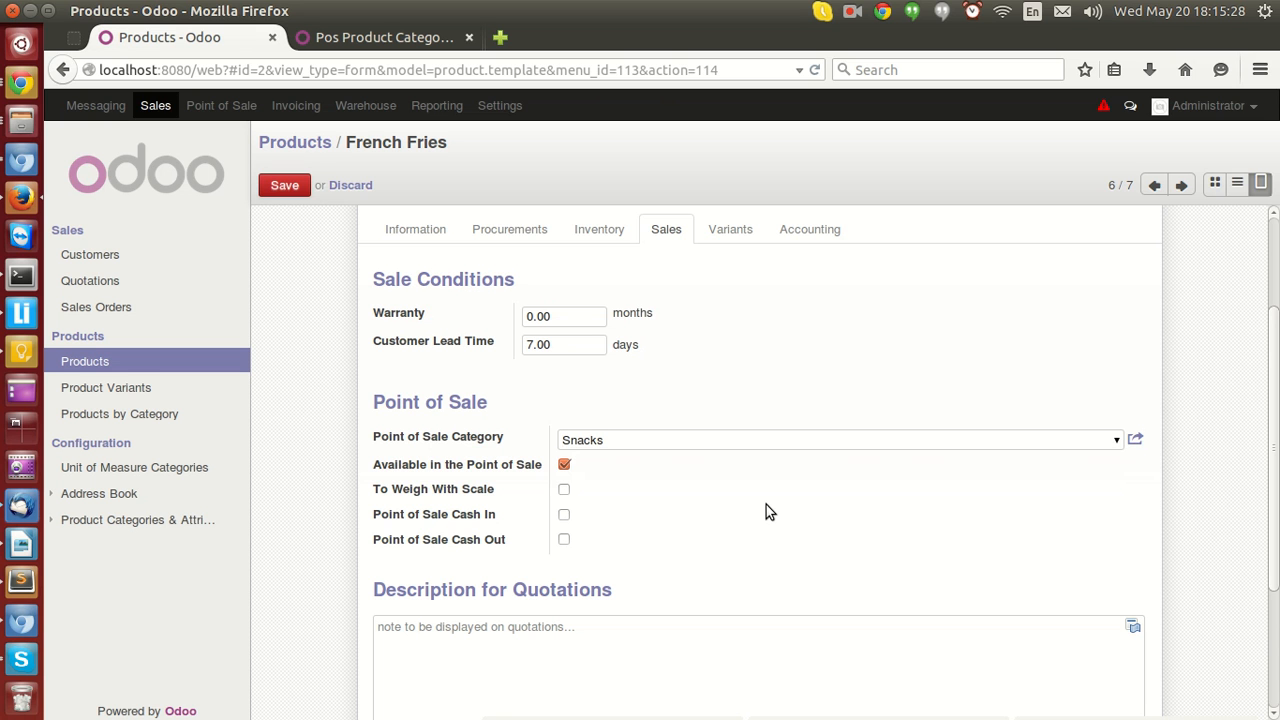
scroll(765, 510, up, 2)
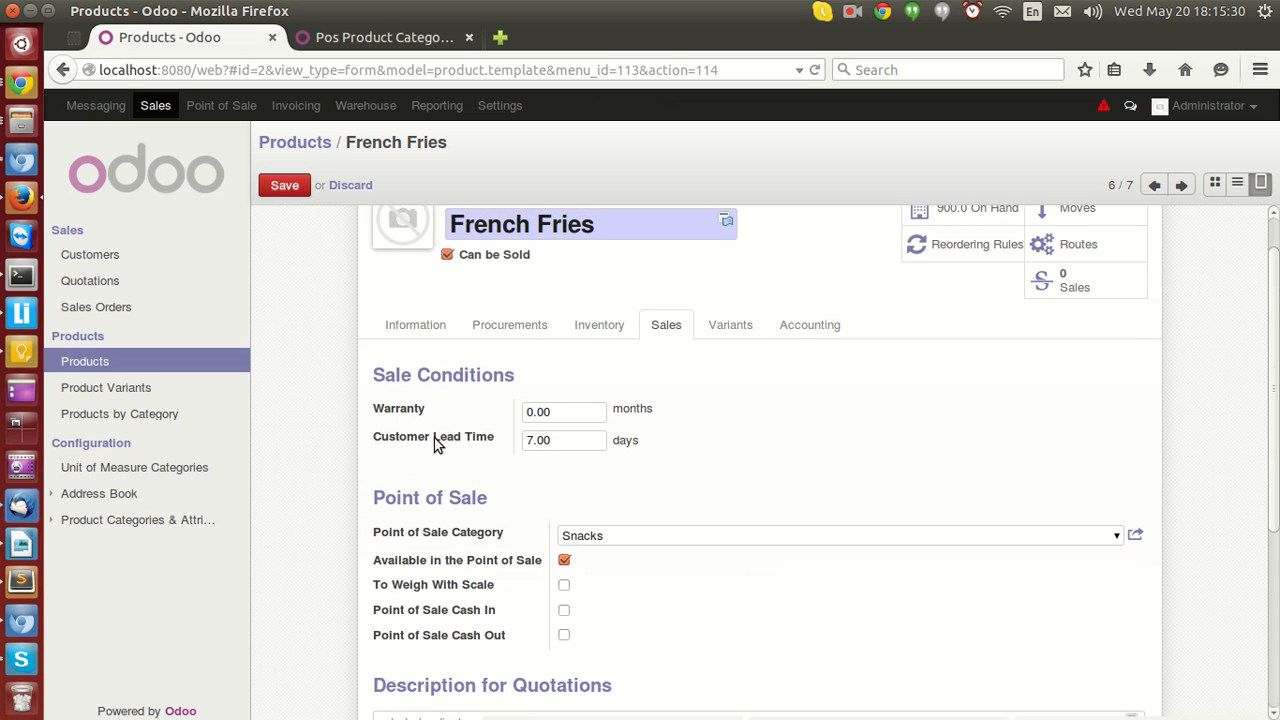
scroll(449, 447, up, 1)
click(284, 185)
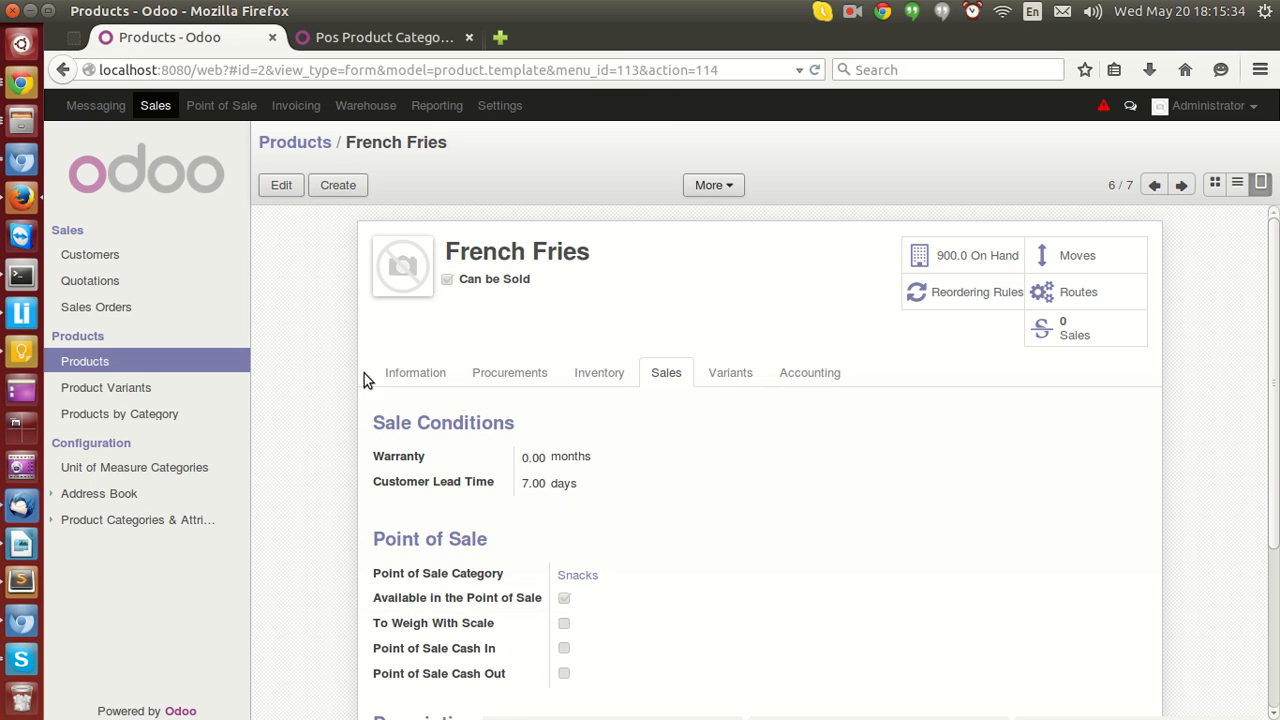
Edit French Fries and change its product type to Stockable Product.
click(415, 381)
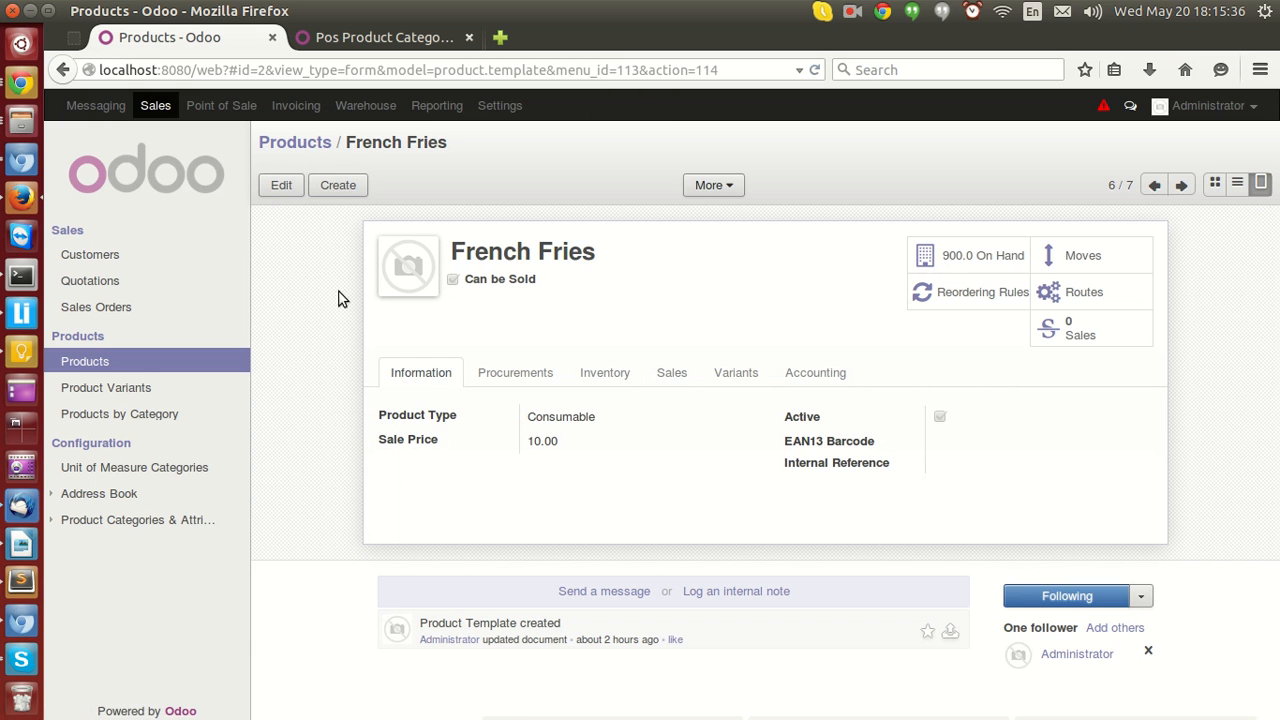
click(281, 188)
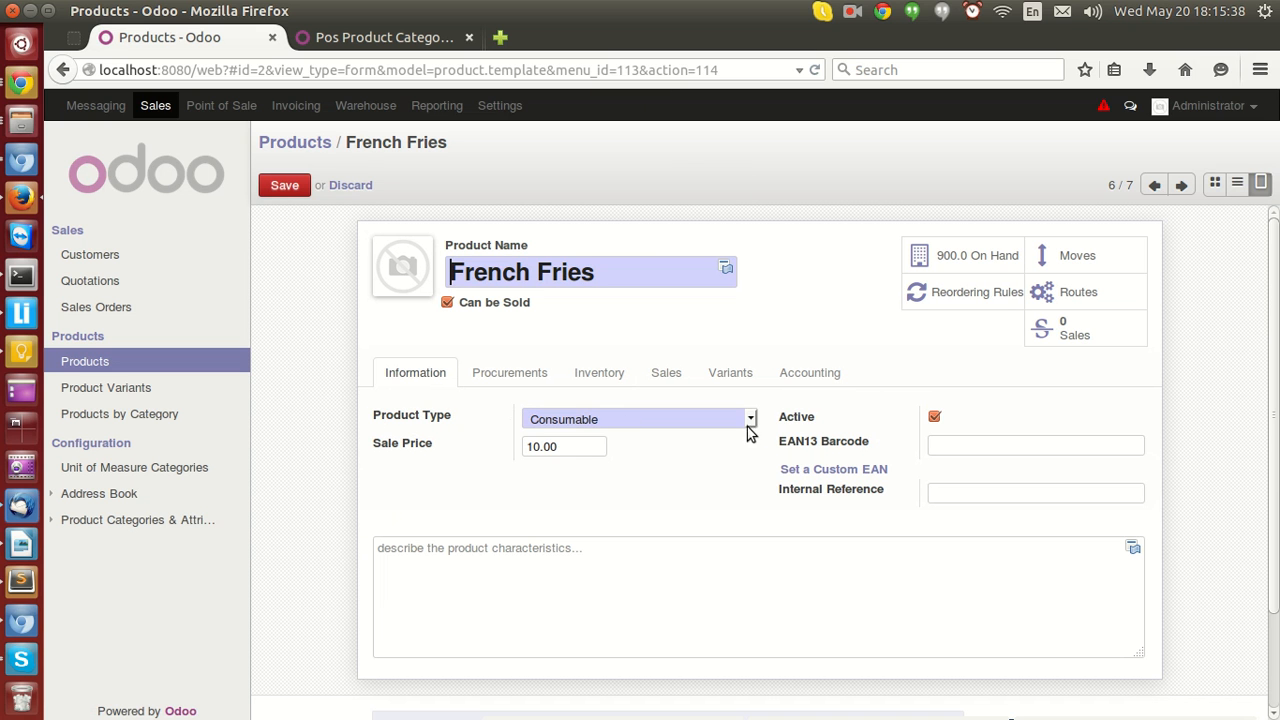
click(749, 420)
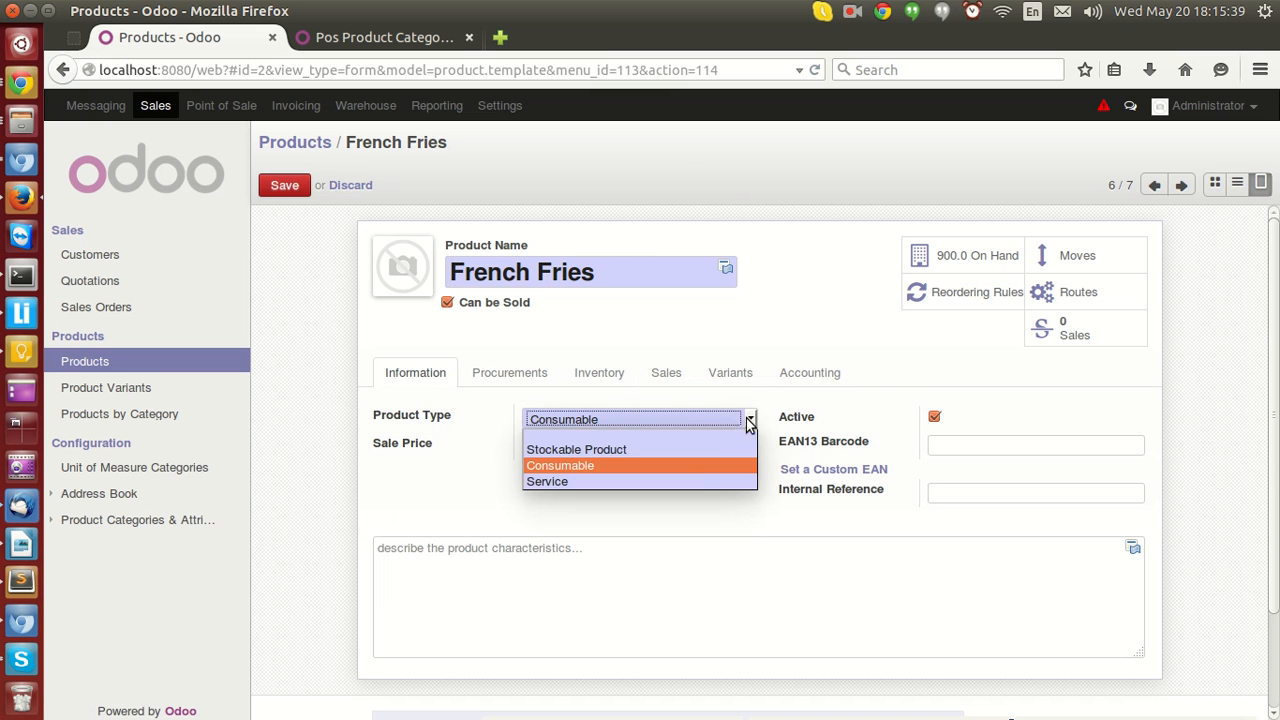
click(609, 451)
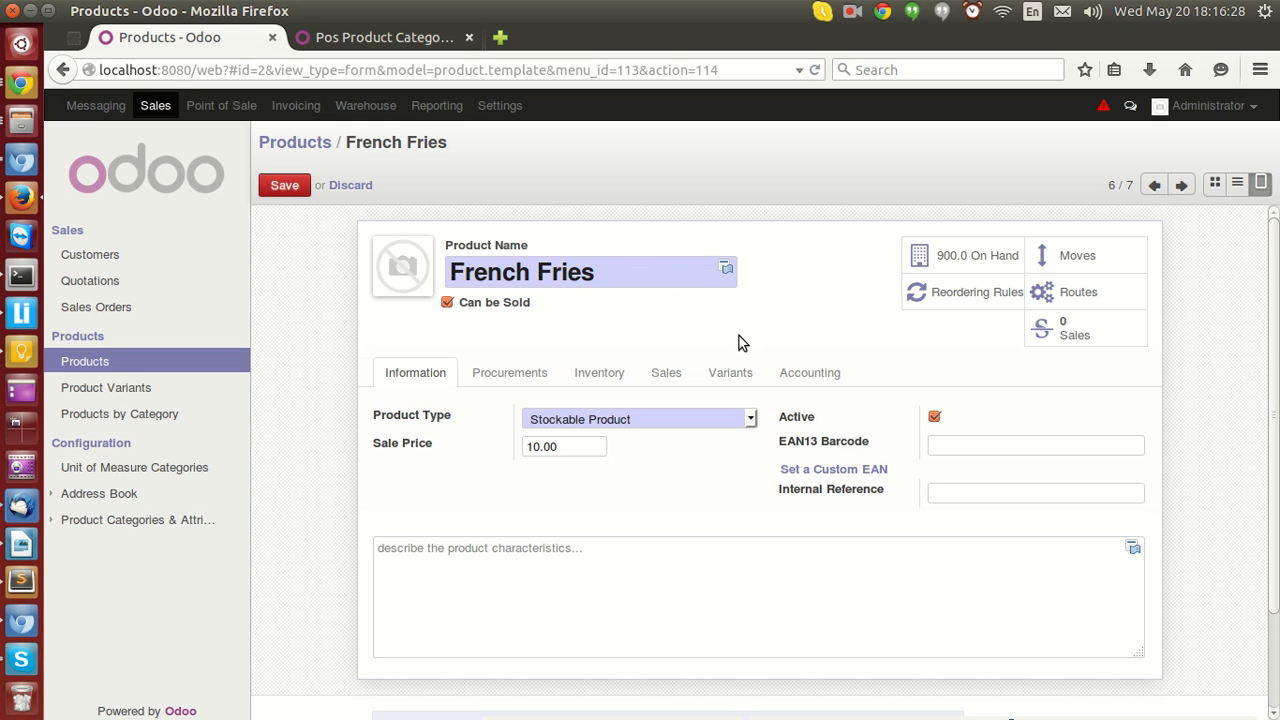
Switch the product type to Consumable and then to Service.
click(716, 425)
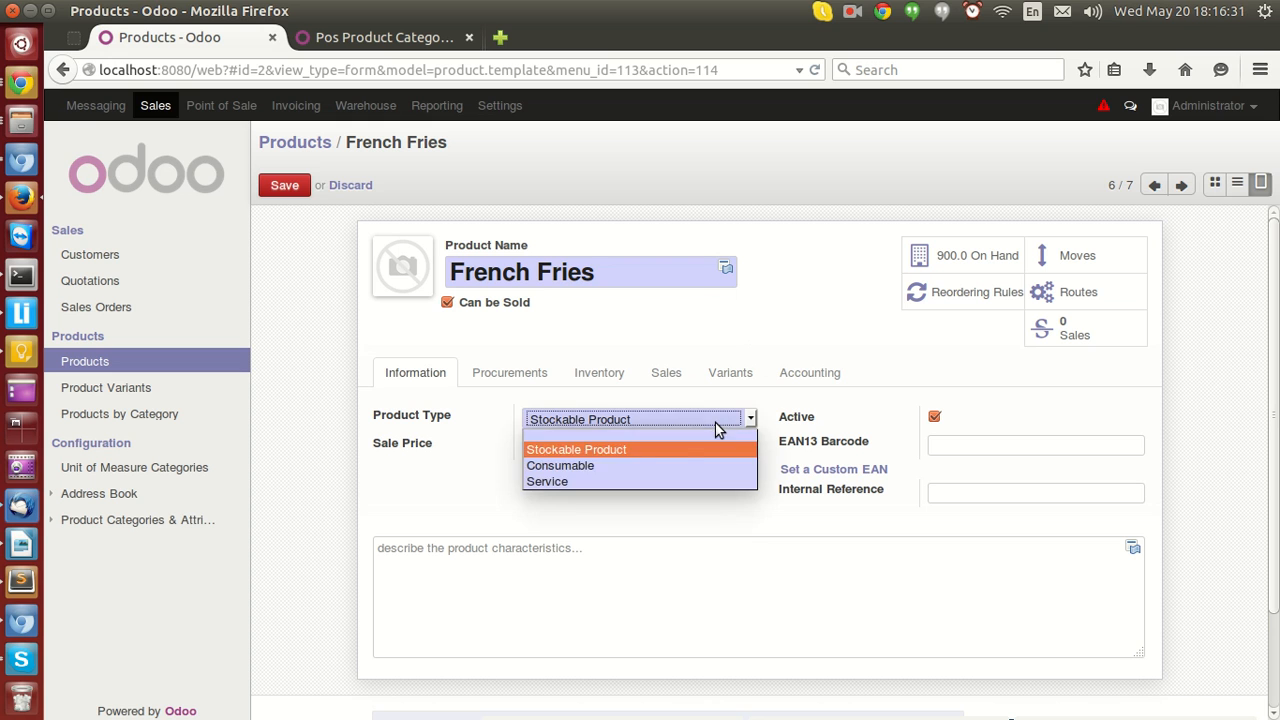
click(647, 465)
click(671, 465)
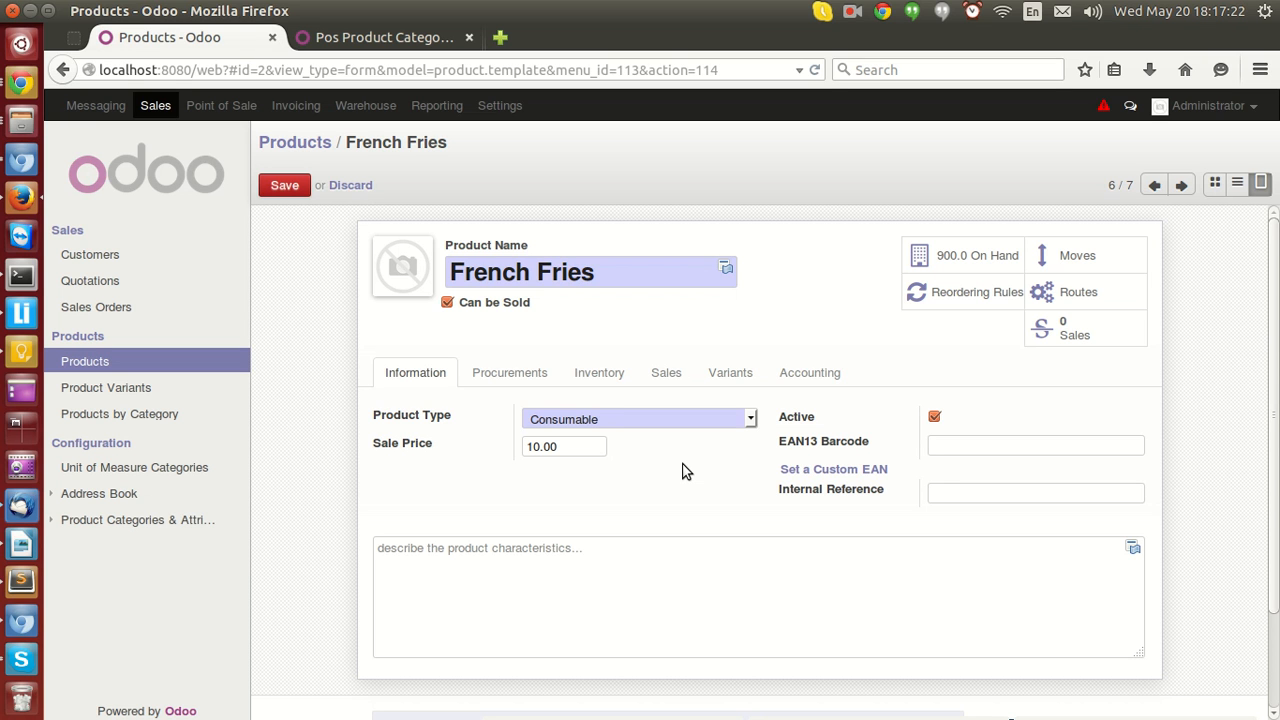
click(663, 421)
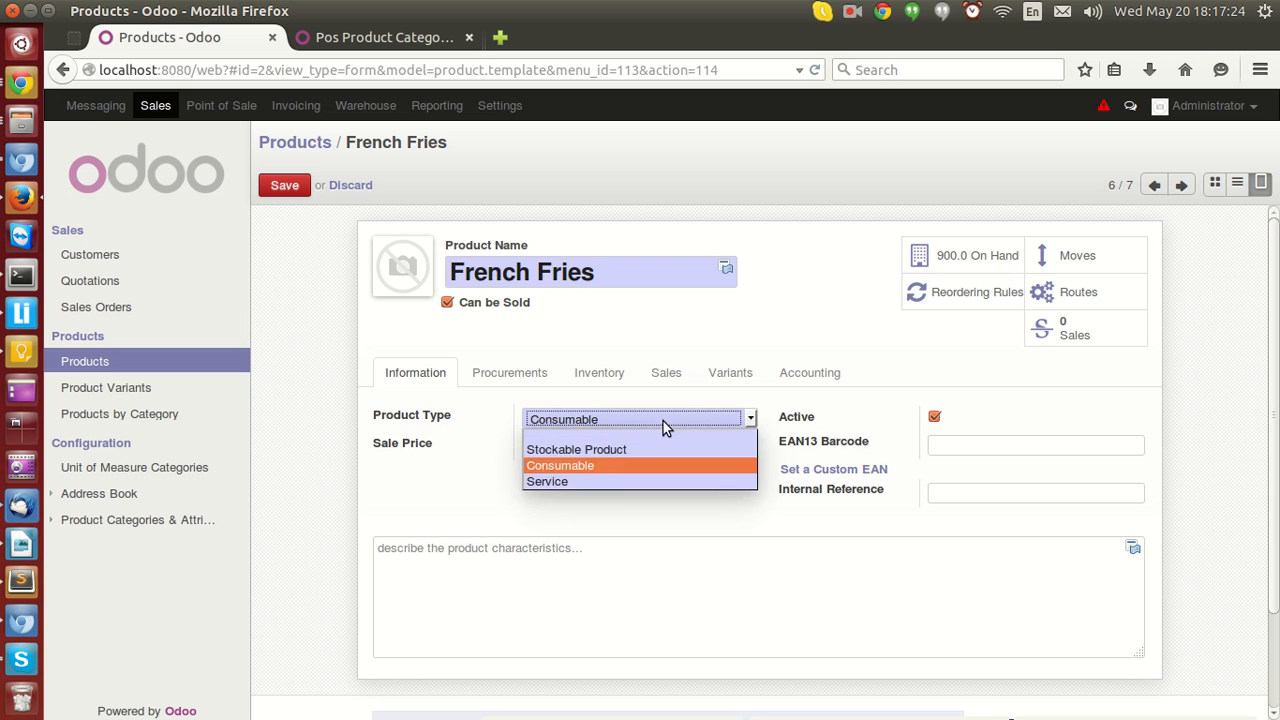
click(611, 481)
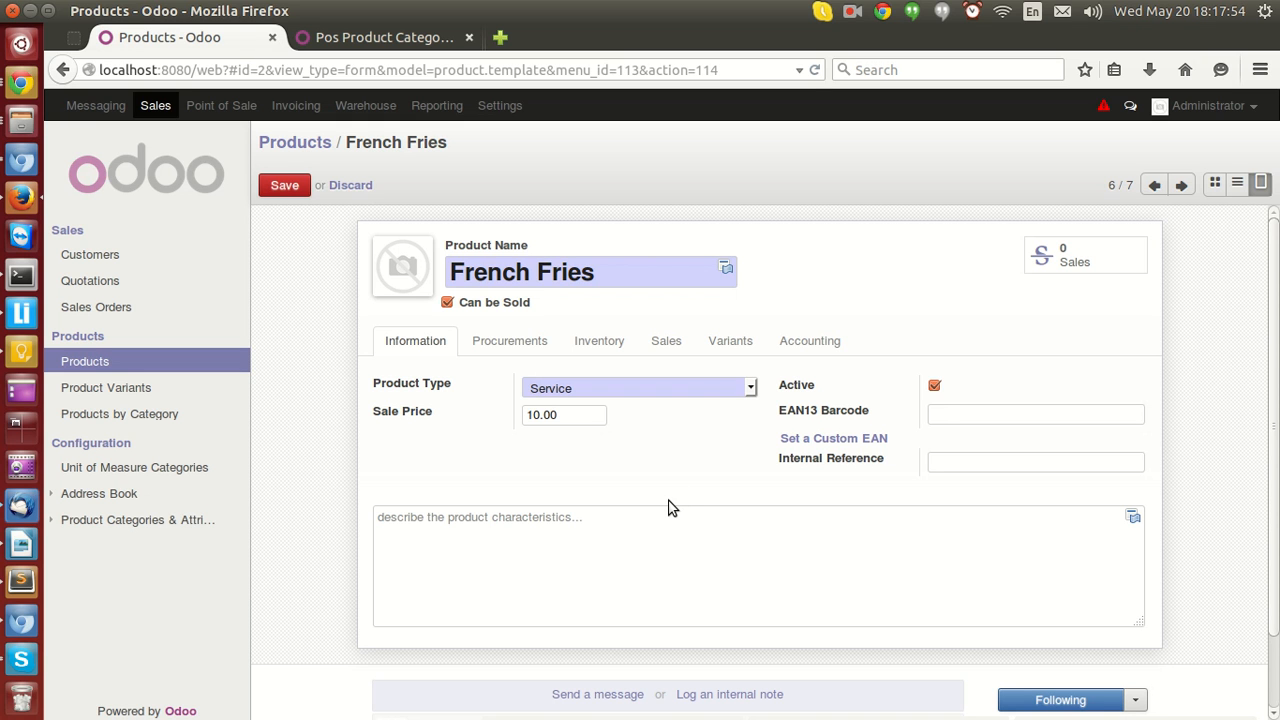
Set the product type back to Consumable and save French Fries.
click(618, 388)
click(586, 431)
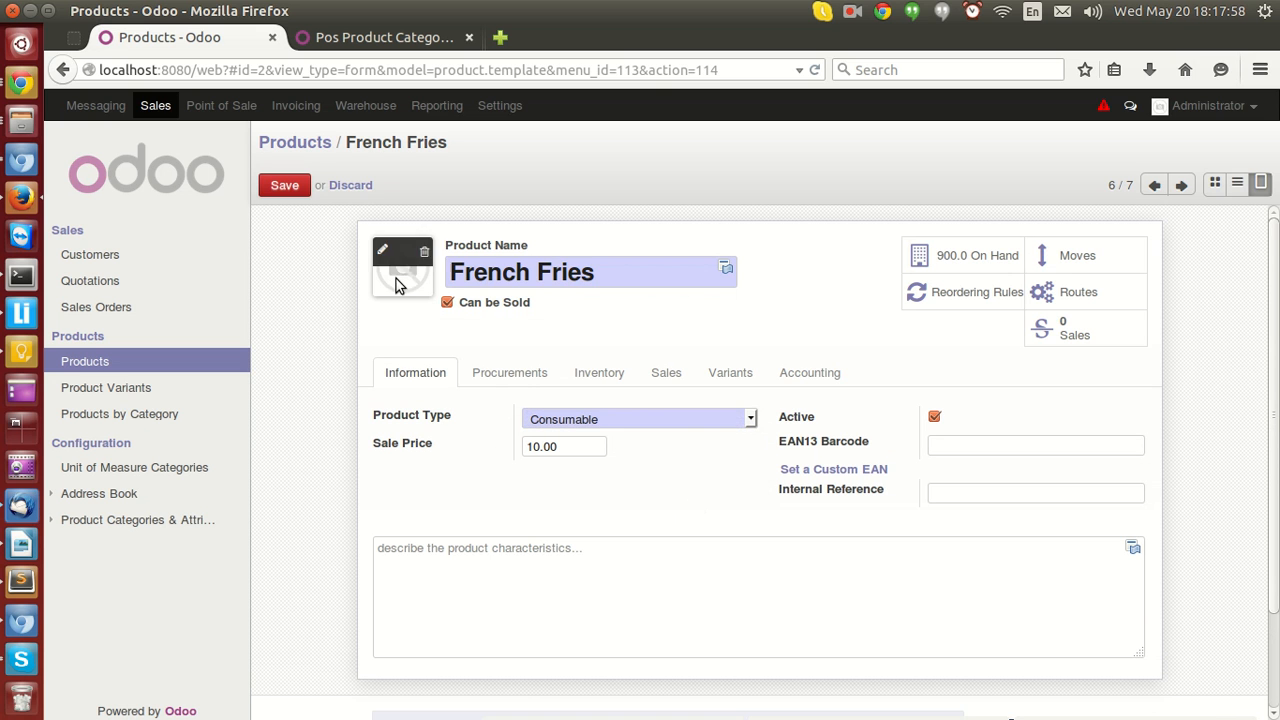
click(306, 189)
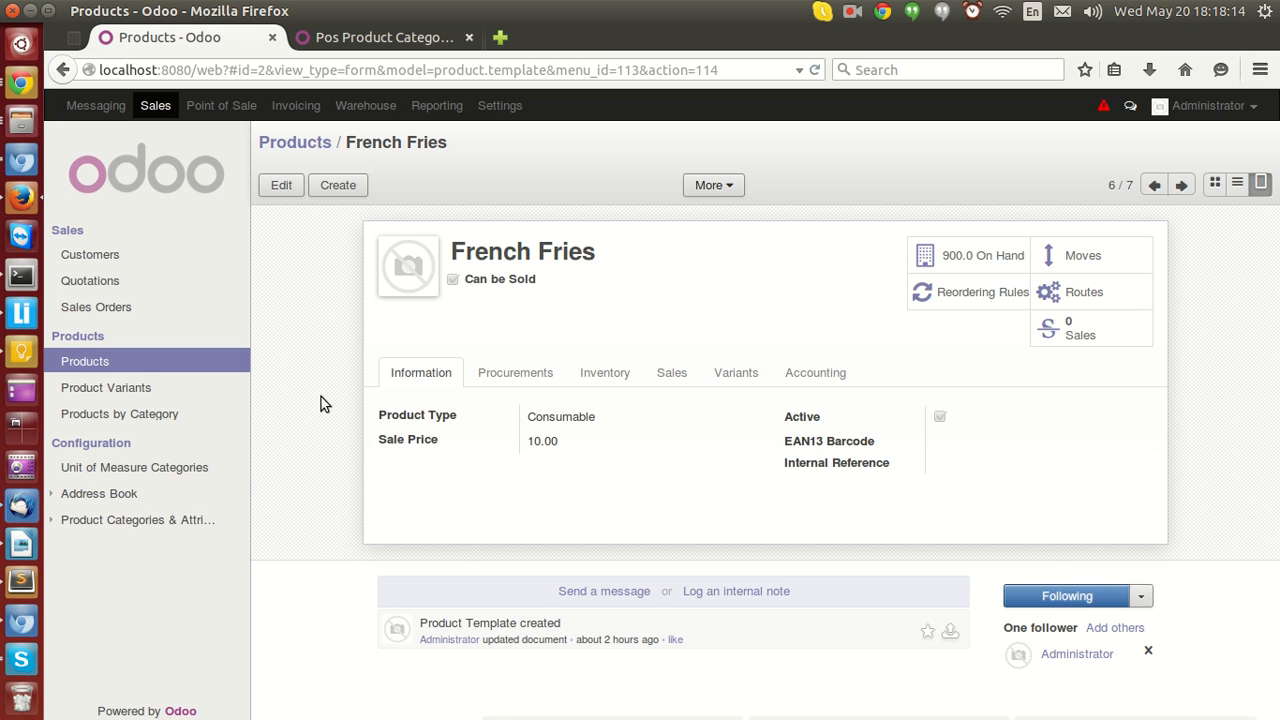
Go to Point of Sale and resume the running POS session.
click(129, 364)
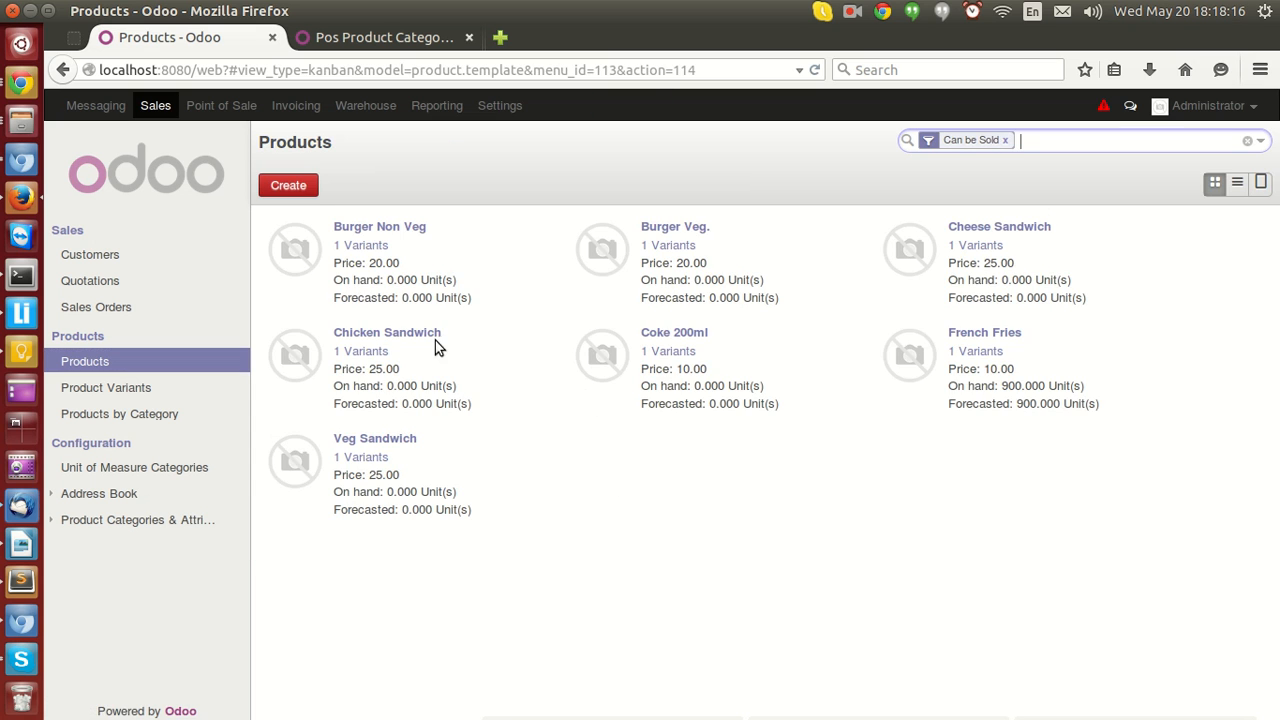
click(790, 500)
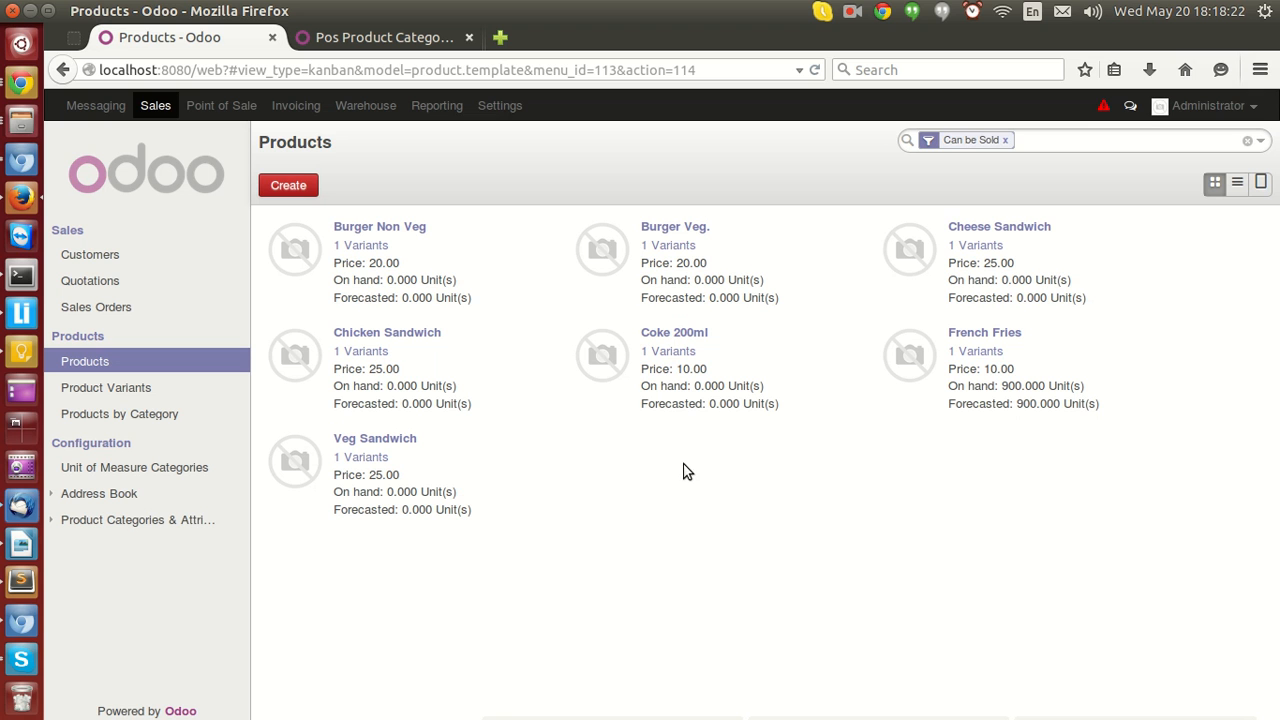
click(230, 106)
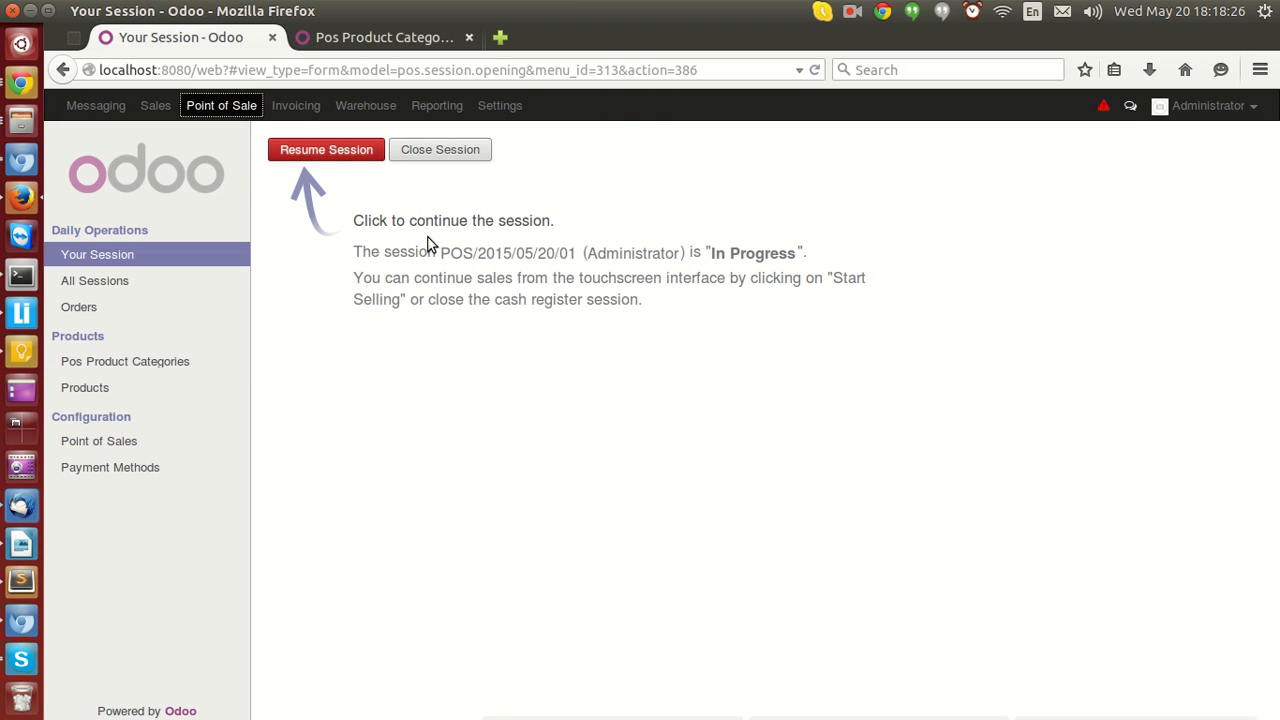
click(345, 155)
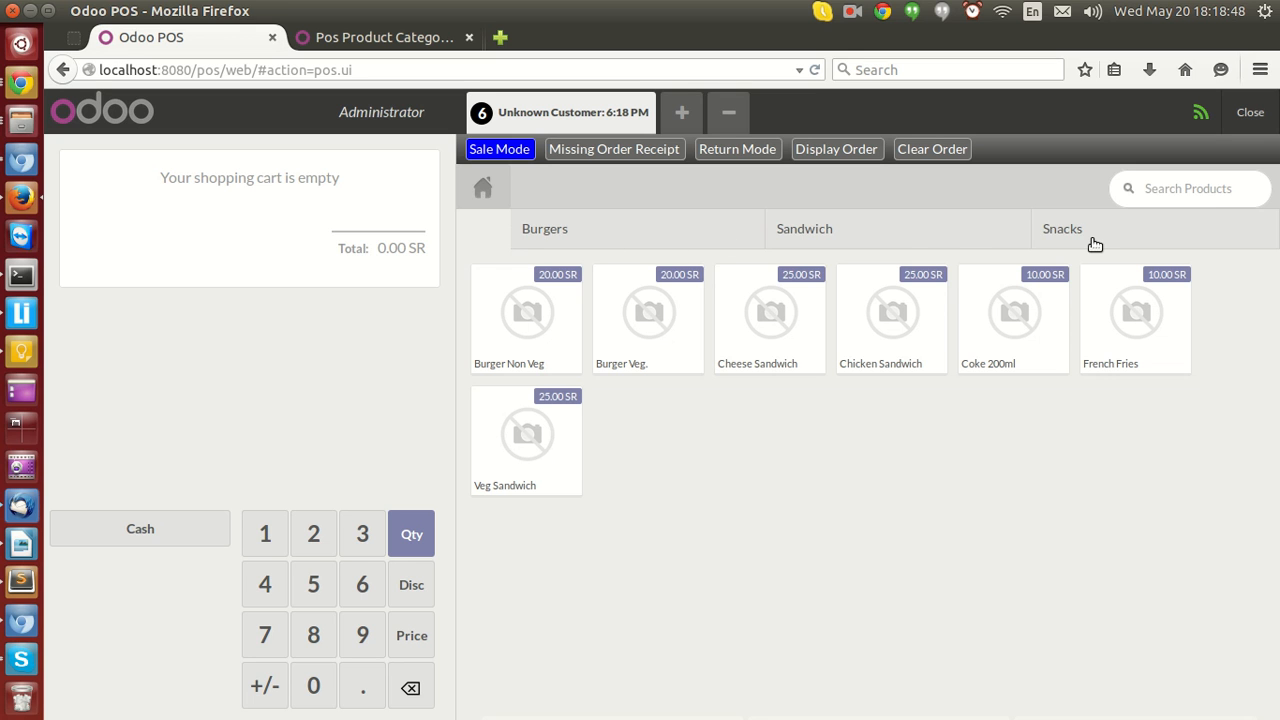
Browse the Burgers, Sandwich and Snacks categories in the POS screen, returning home after each.
click(699, 242)
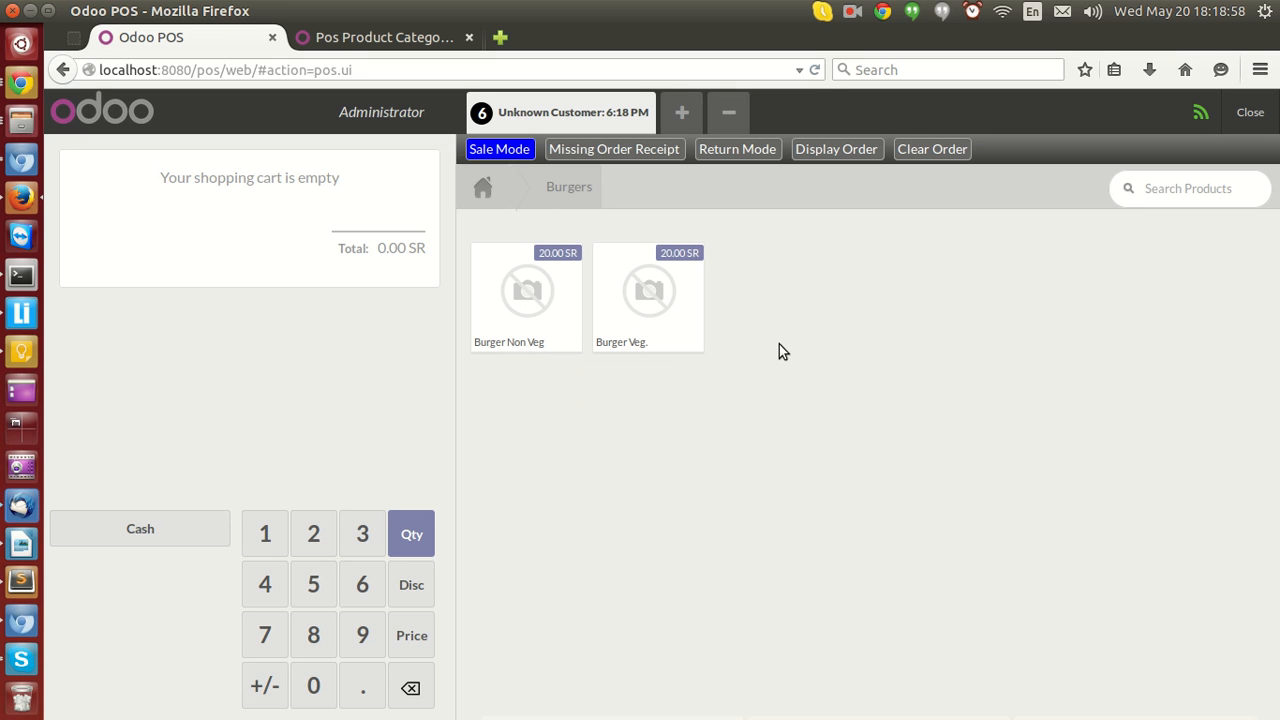
click(485, 191)
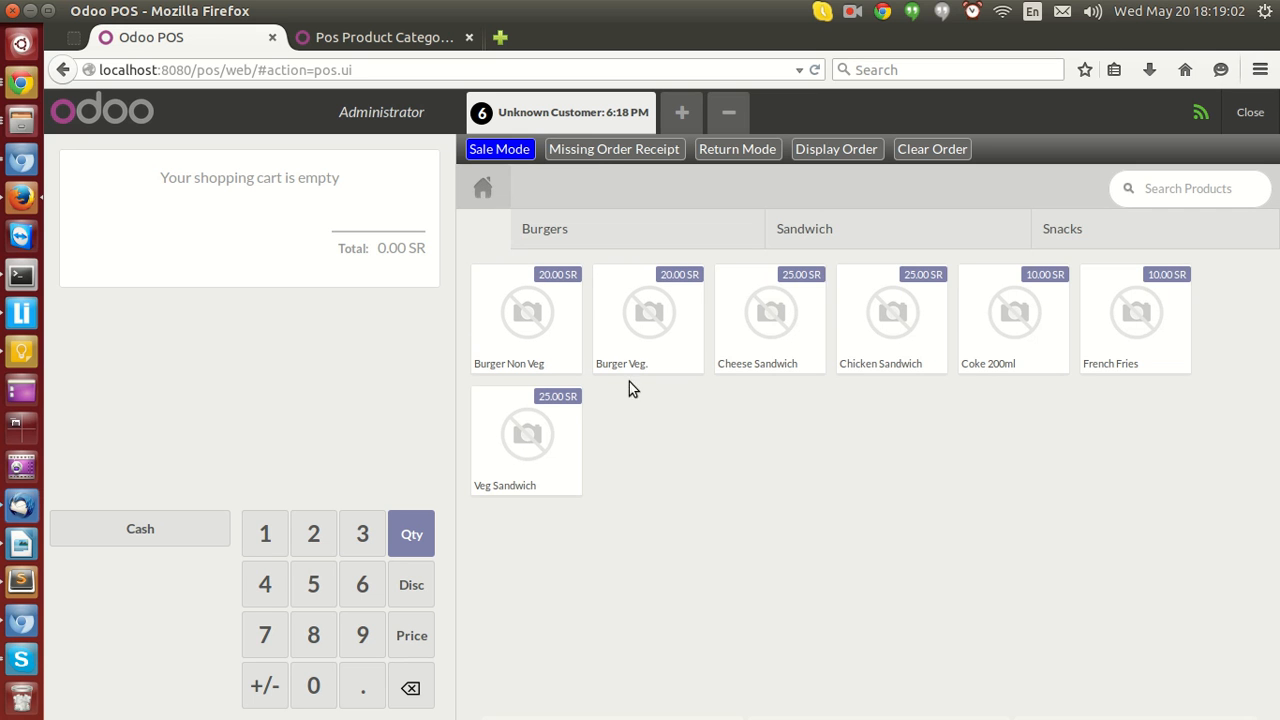
click(679, 228)
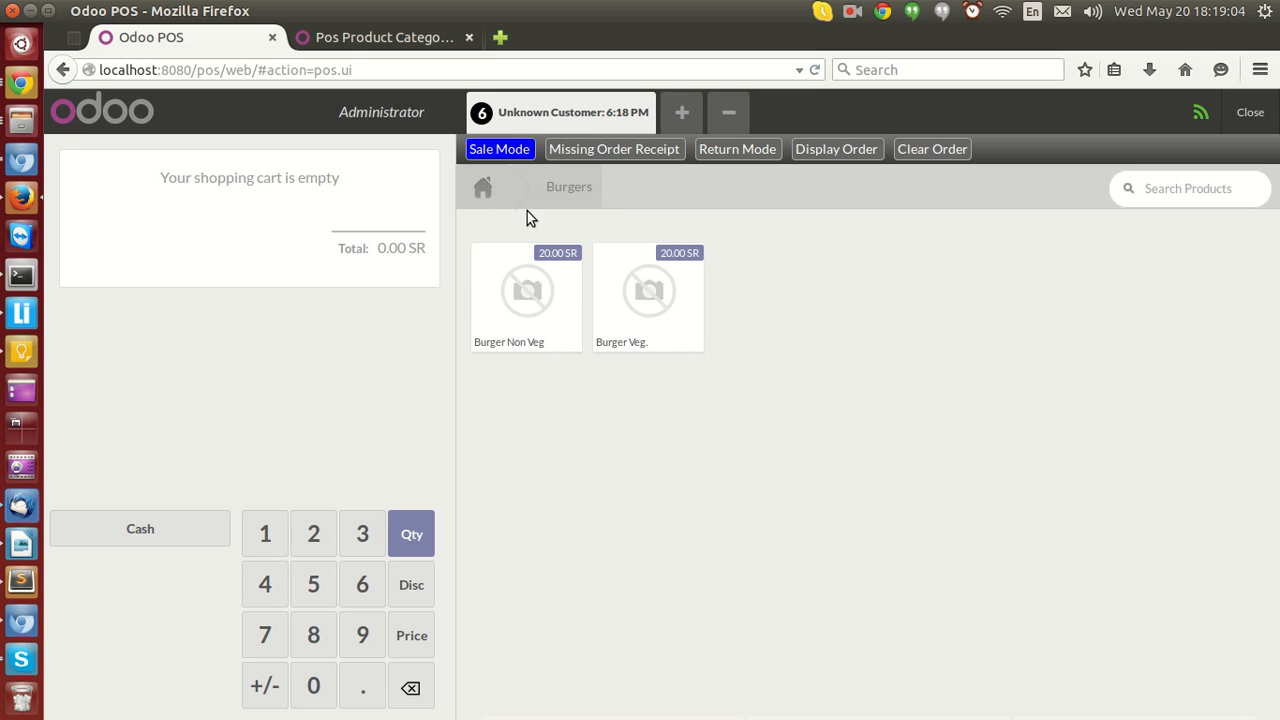
click(481, 190)
click(920, 238)
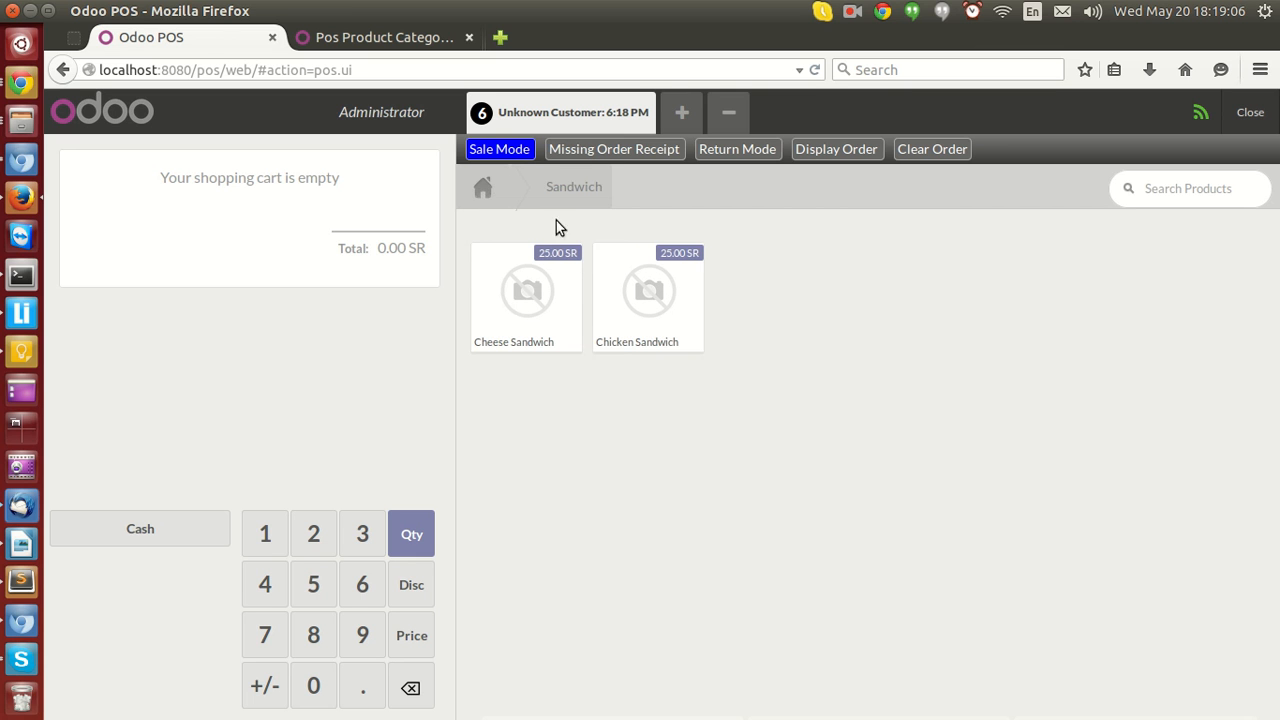
click(486, 191)
click(1095, 239)
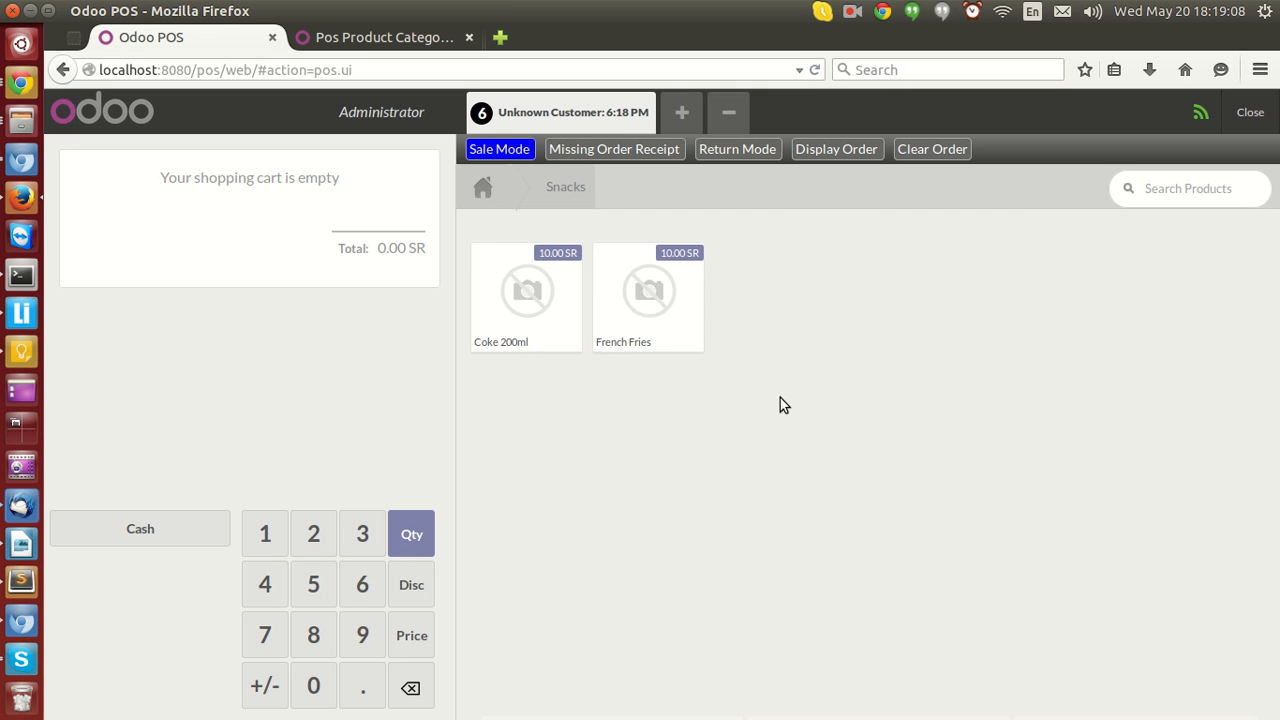
click(483, 188)
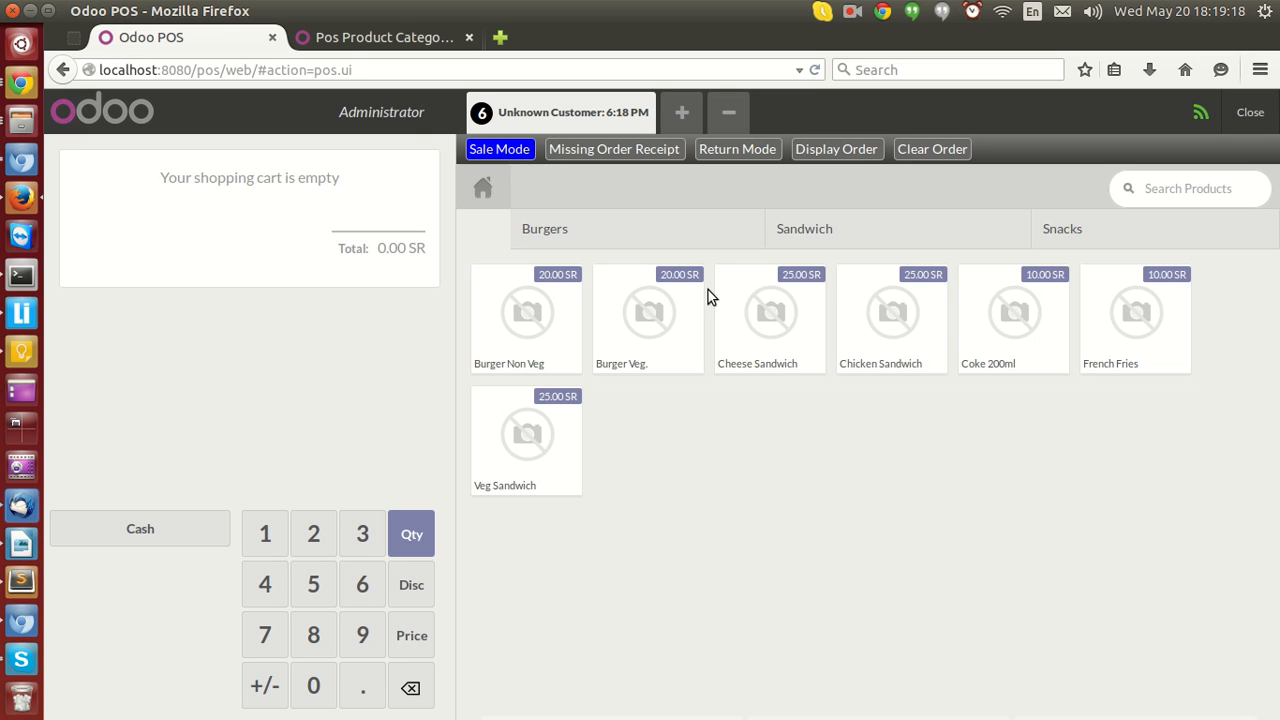
Add Burger Non Veg, two Burger Veg. and one Cheese Sandwich to the order.
click(532, 337)
click(649, 333)
click(649, 333)
click(720, 323)
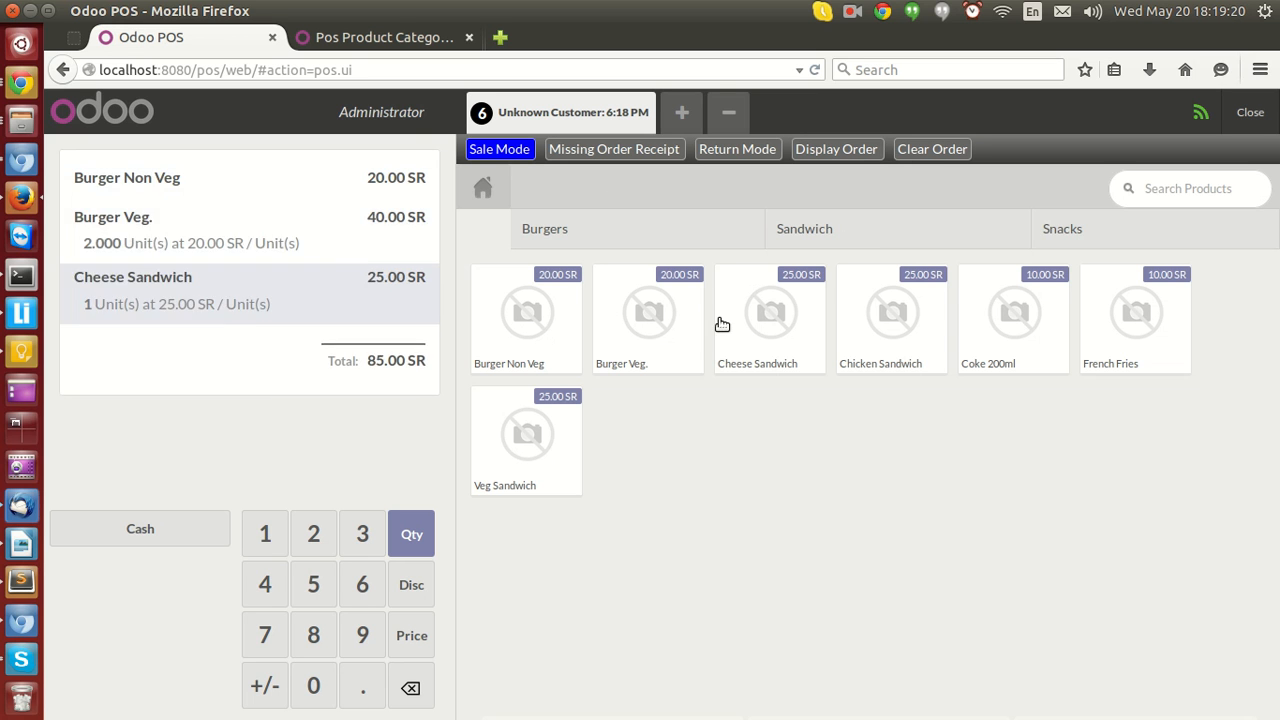
Pay the order with 90 SR in cash, validate it, dismiss the print dialog and start the next order.
click(166, 532)
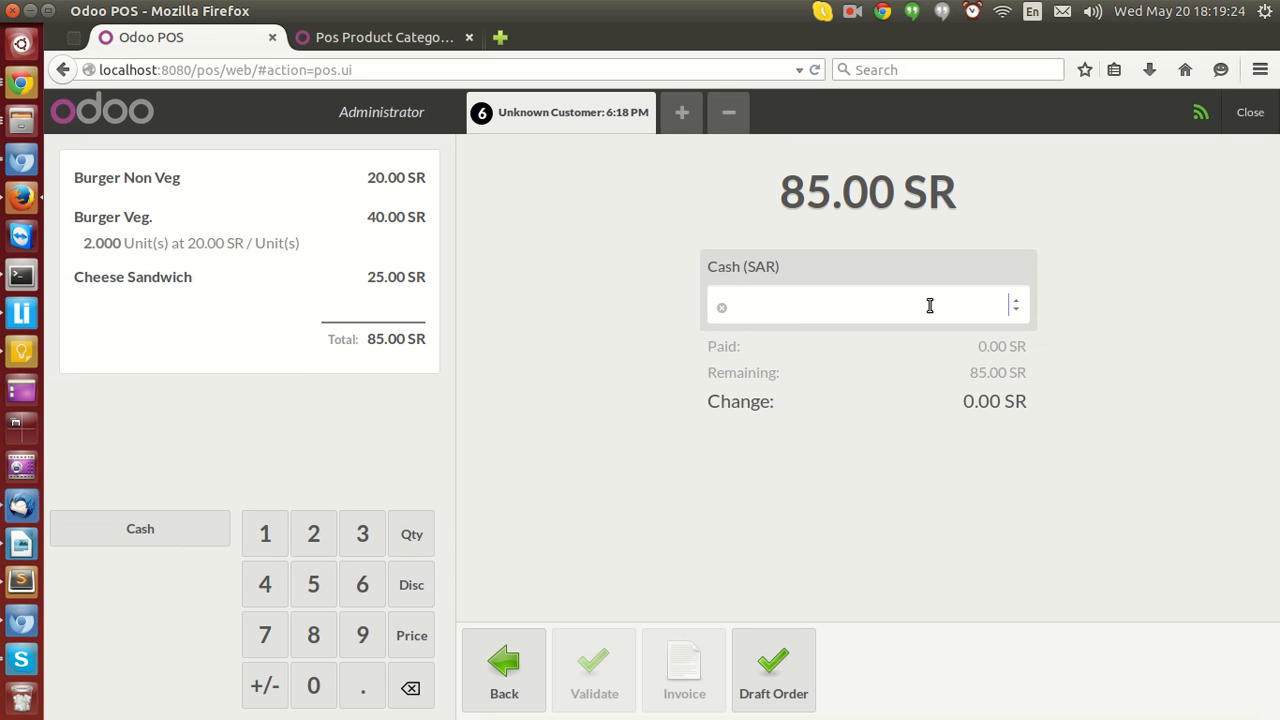
text(90)
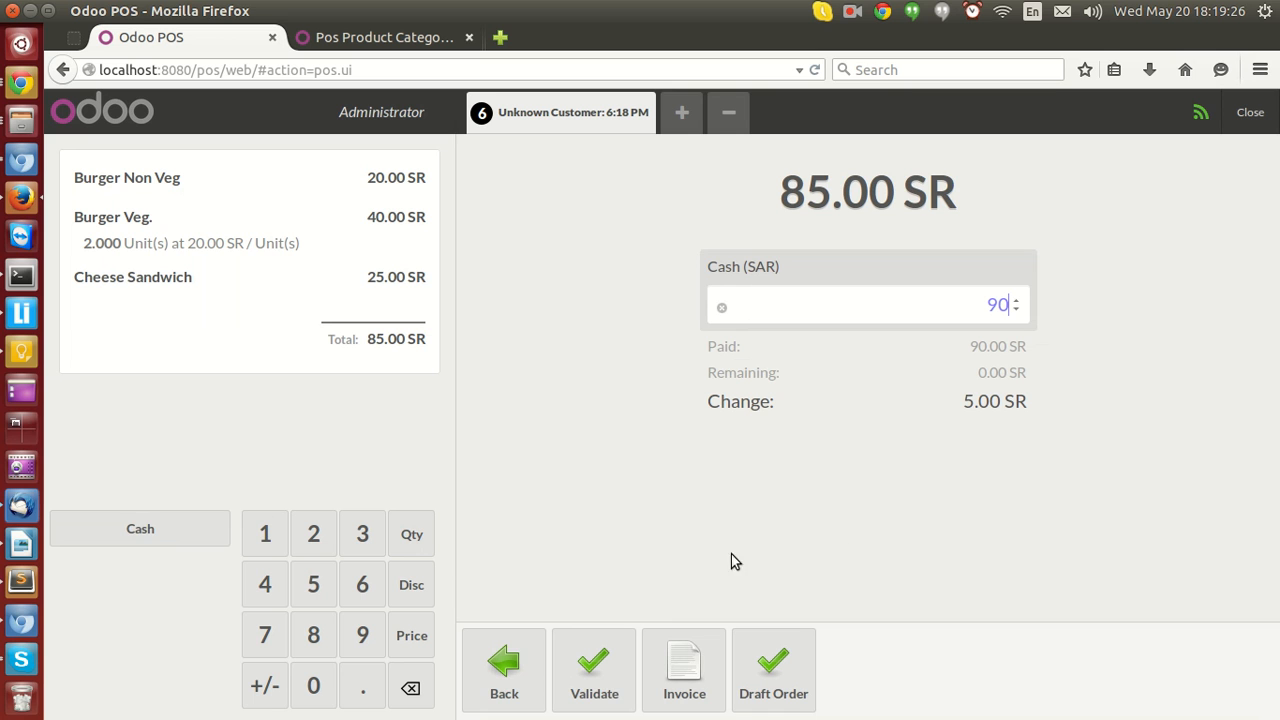
click(602, 665)
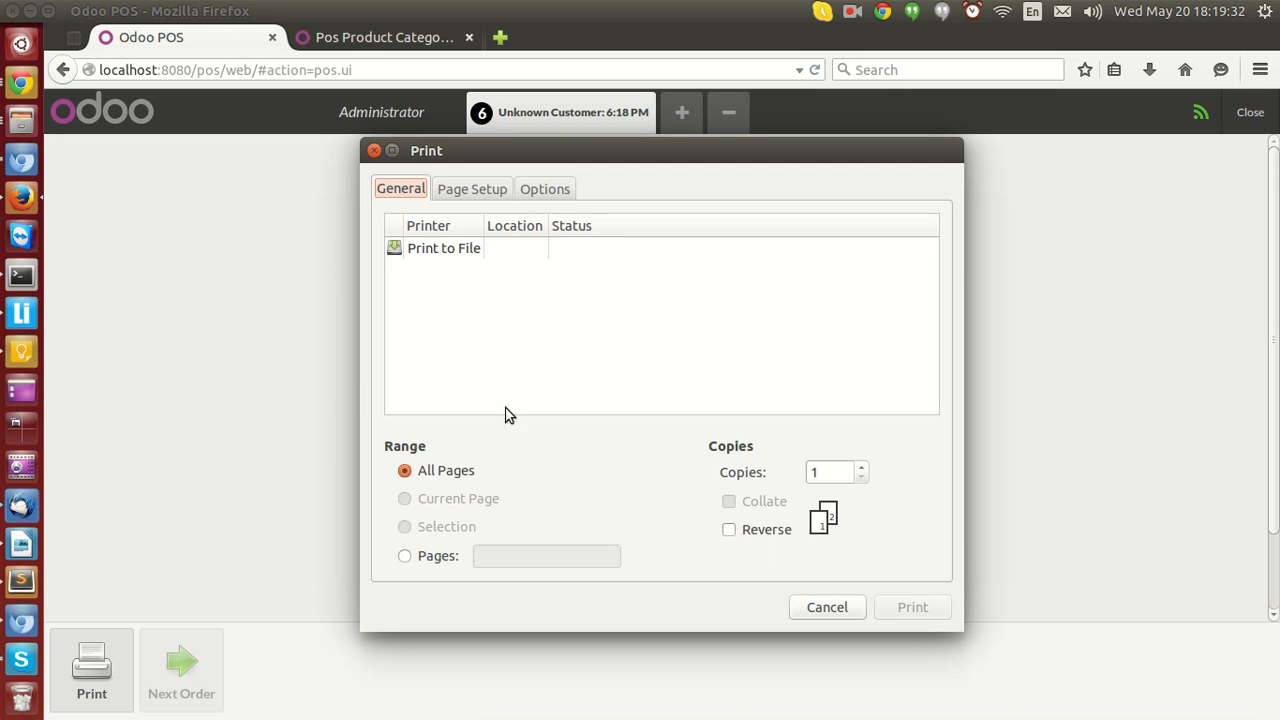
click(813, 607)
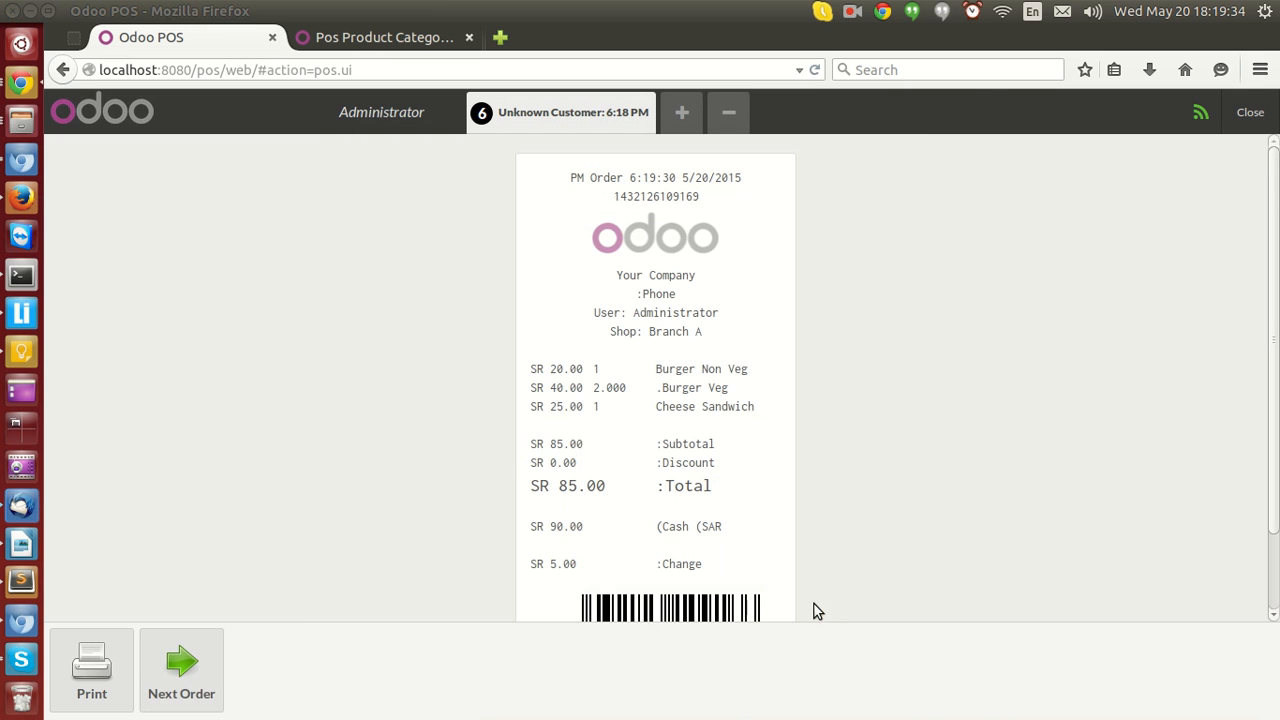
click(187, 683)
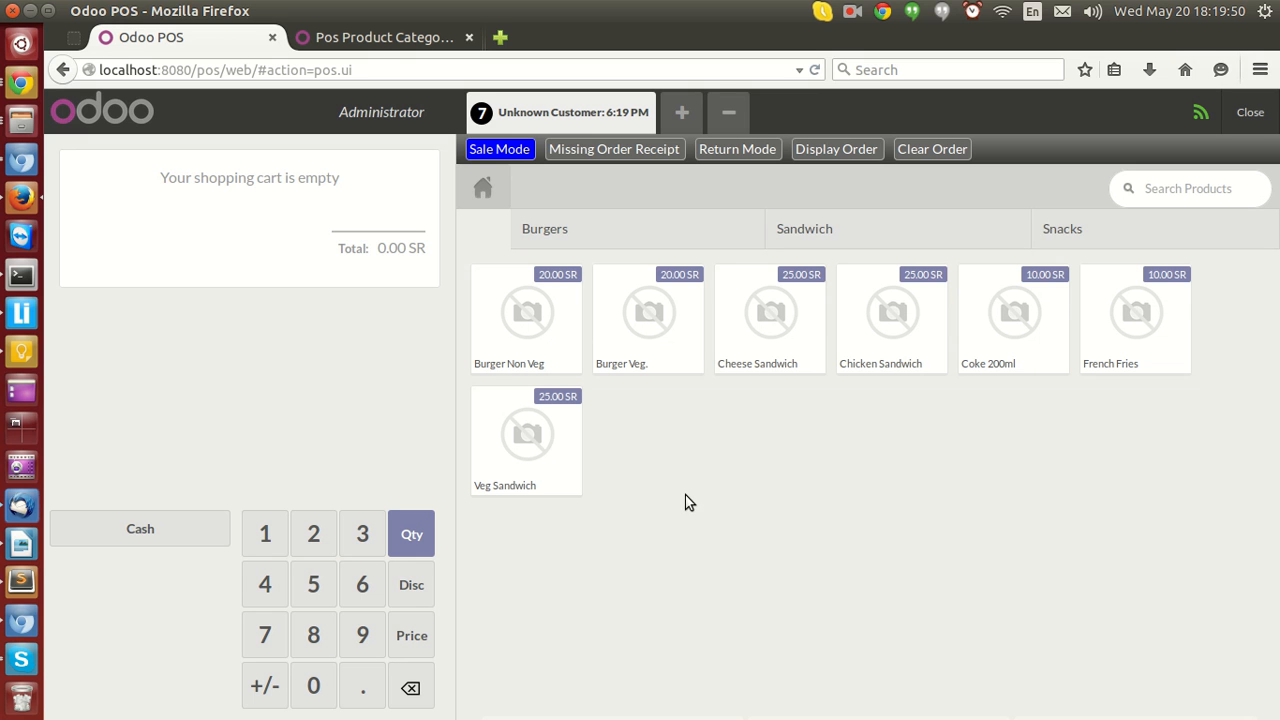
Open order Main/0005 from the Point of Sale Orders list in the backend tab.
click(386, 46)
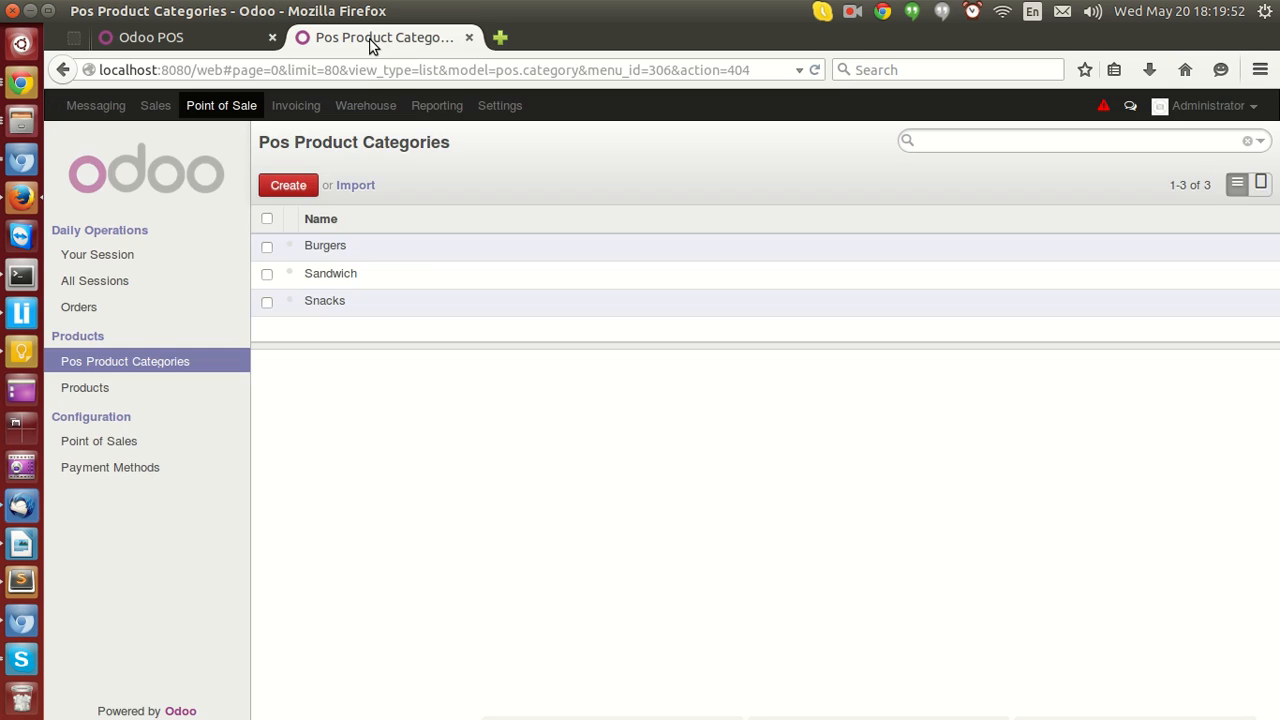
click(224, 107)
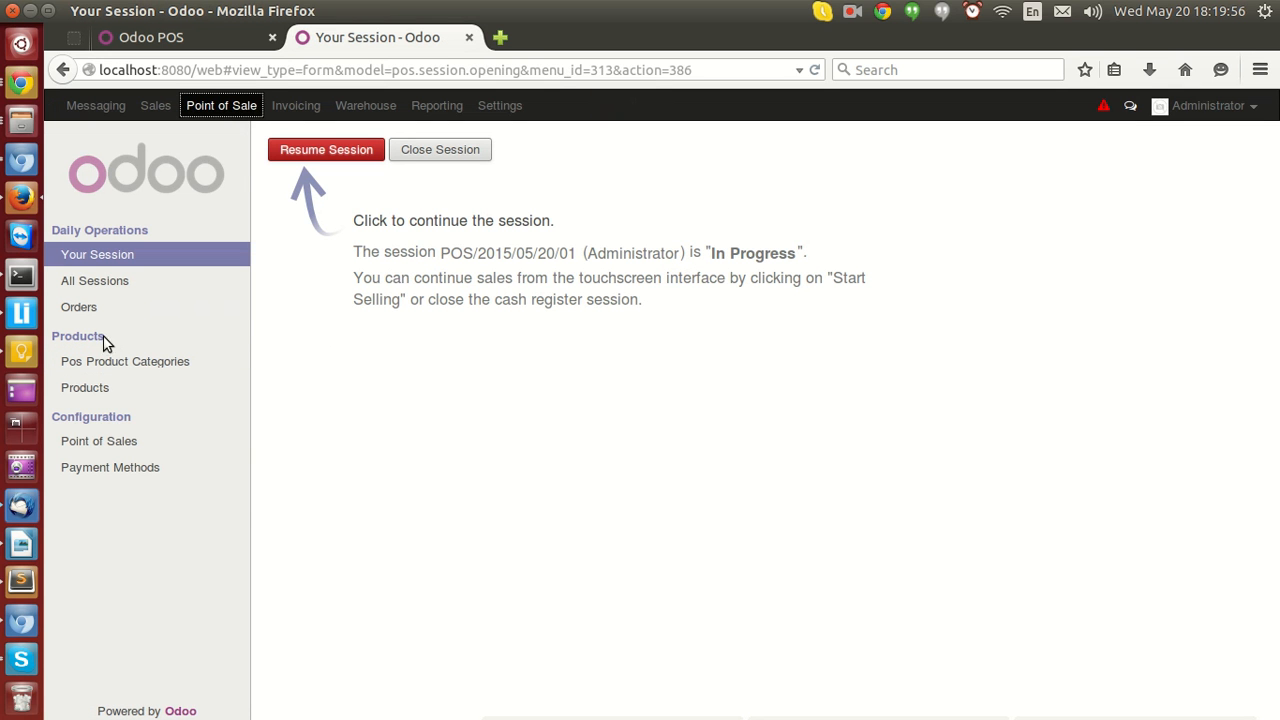
click(86, 309)
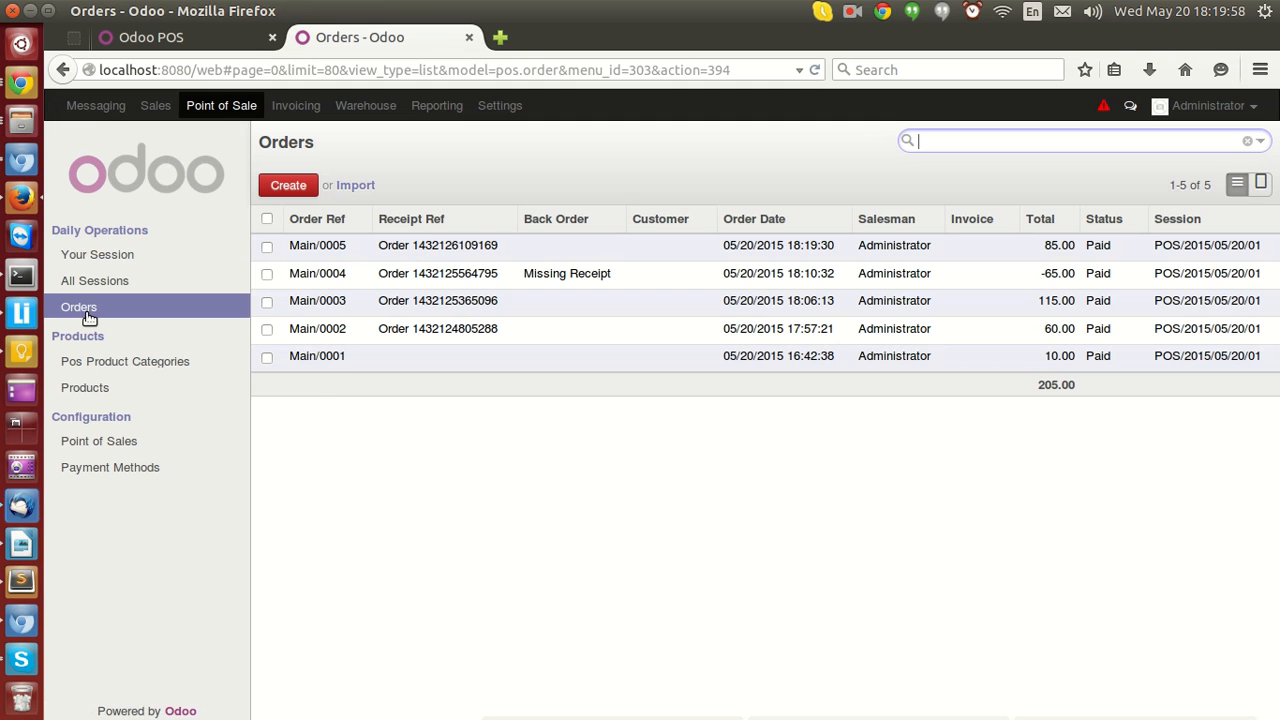
click(599, 257)
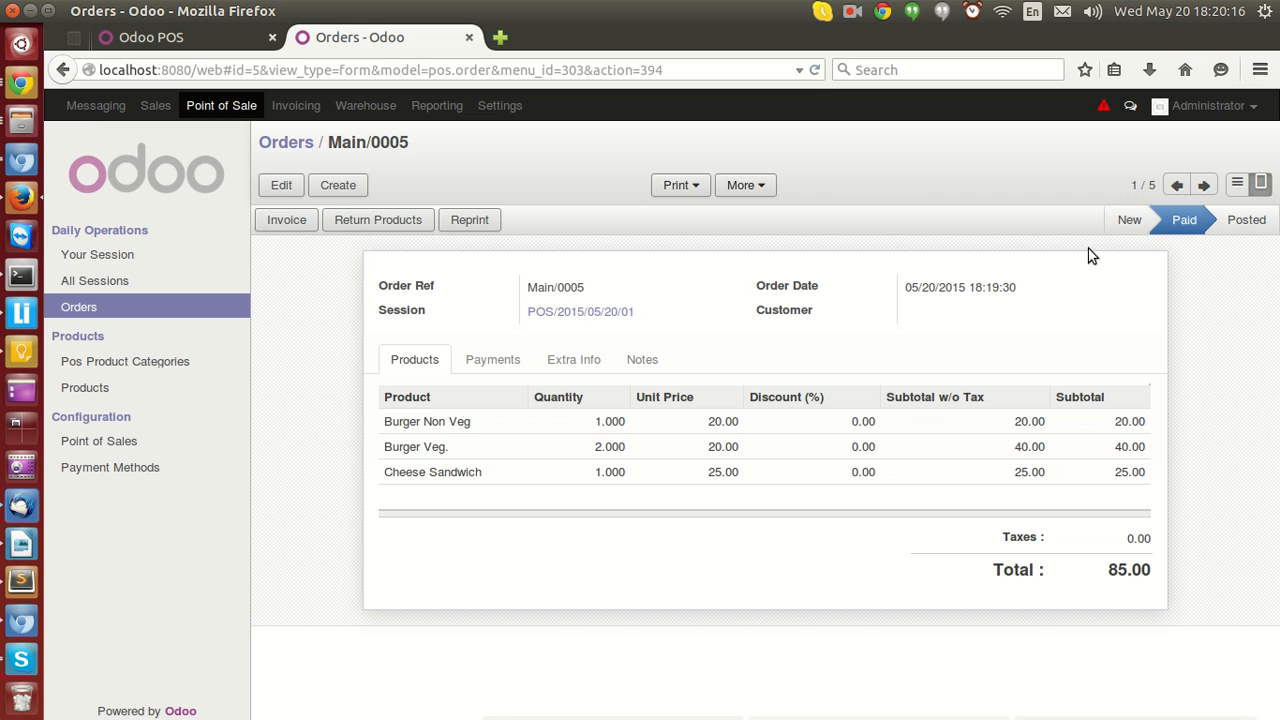
Review the order's Payments, Extra Info and Notes tabs, then open its picking.
click(497, 360)
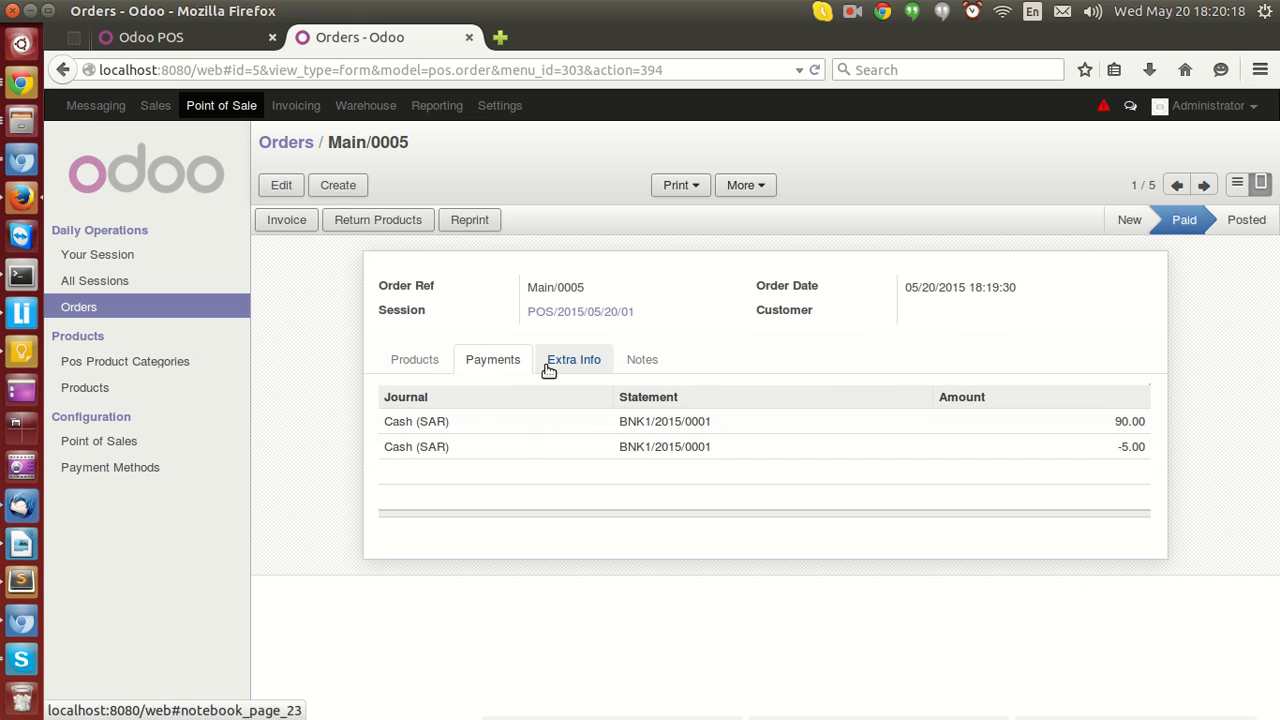
click(549, 368)
click(638, 374)
click(562, 366)
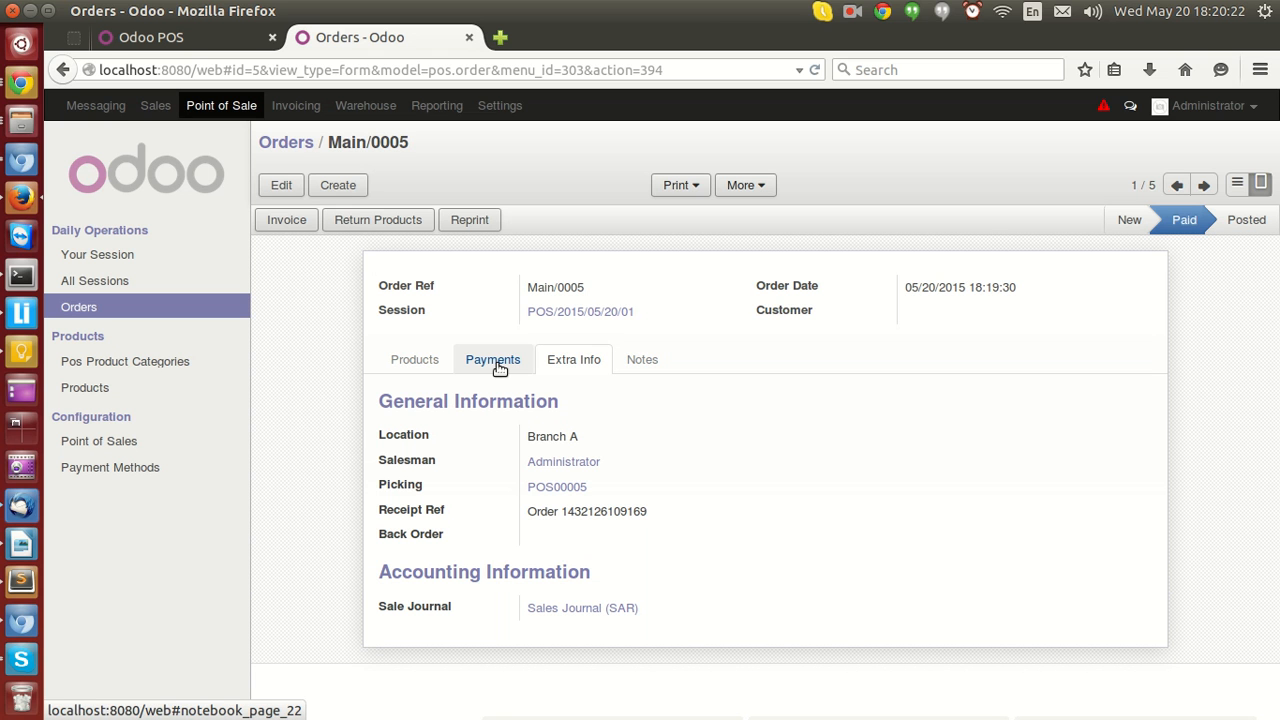
click(543, 490)
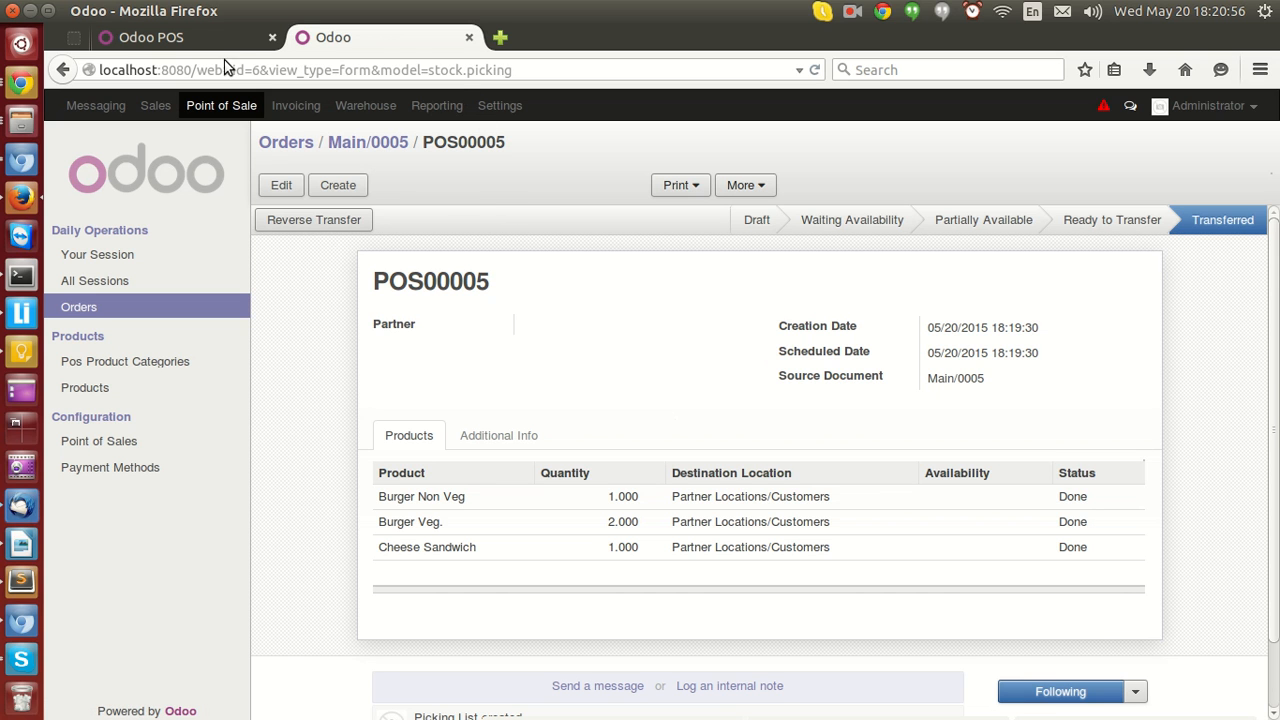
Add Burger Non Veg, two Burger Veg., Cheese Sandwich and Chicken Sandwich to a new POS order.
click(192, 40)
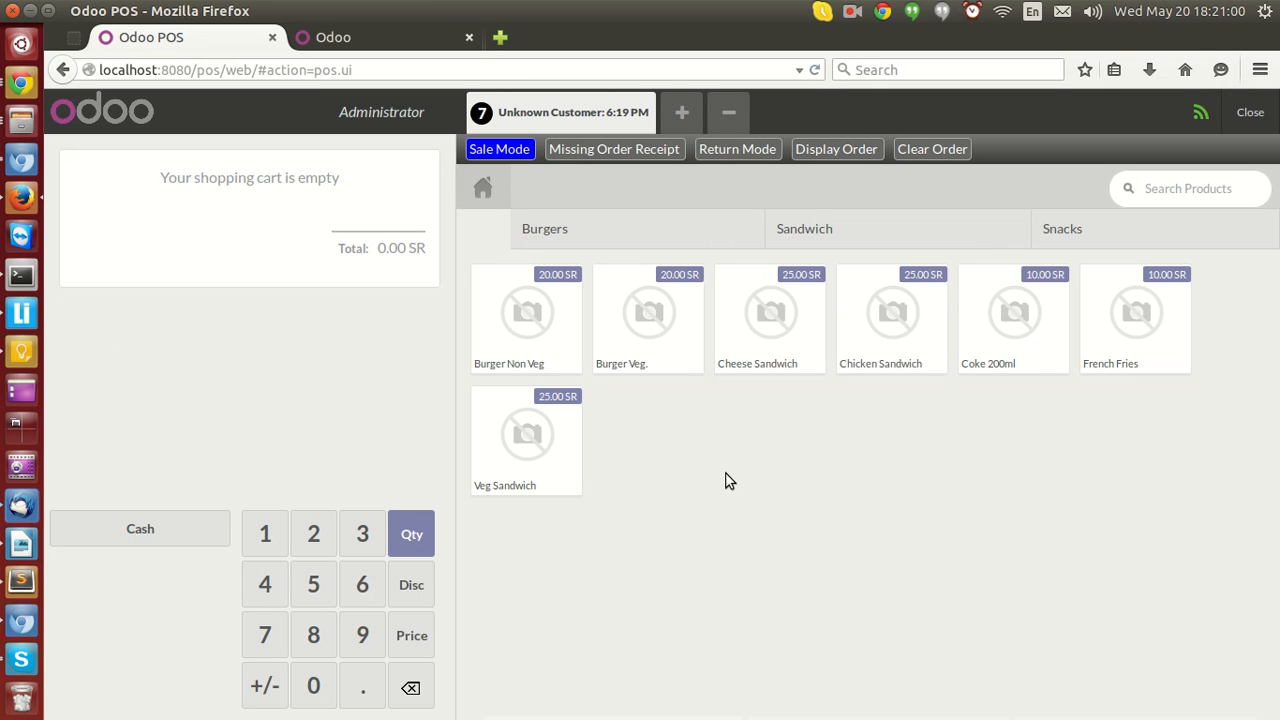
double_click(654, 332)
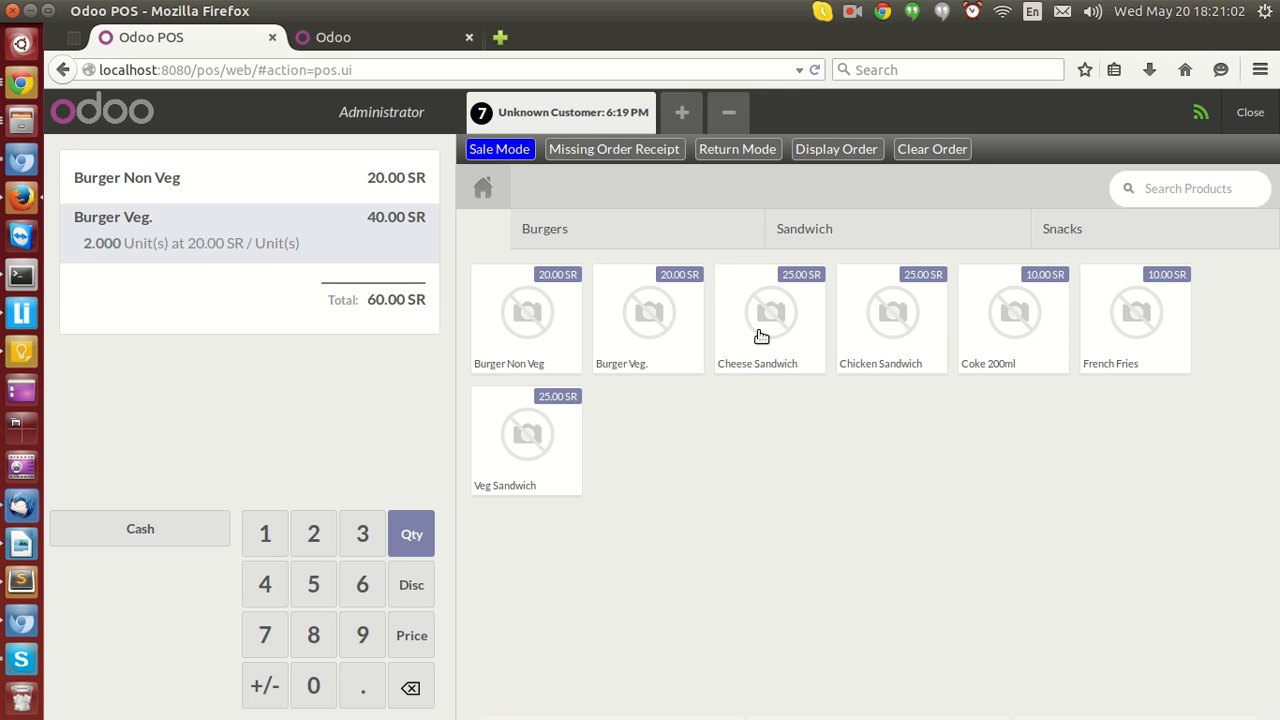
click(761, 336)
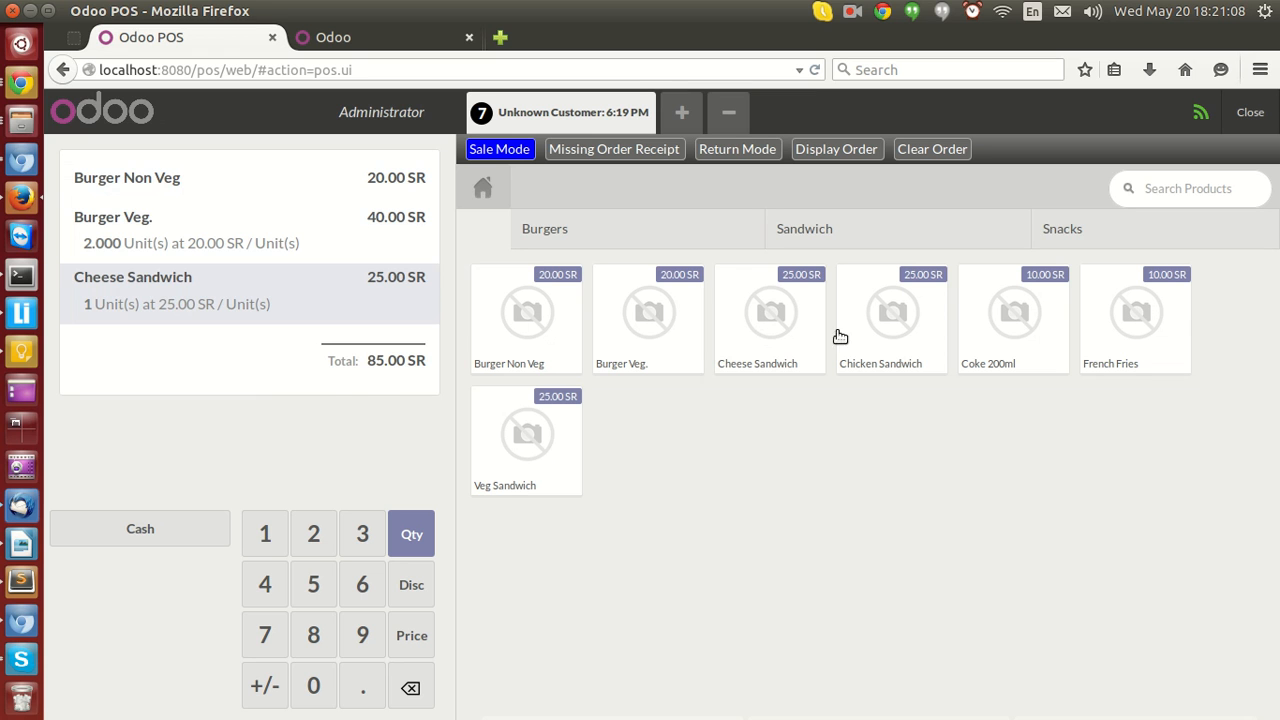
click(868, 338)
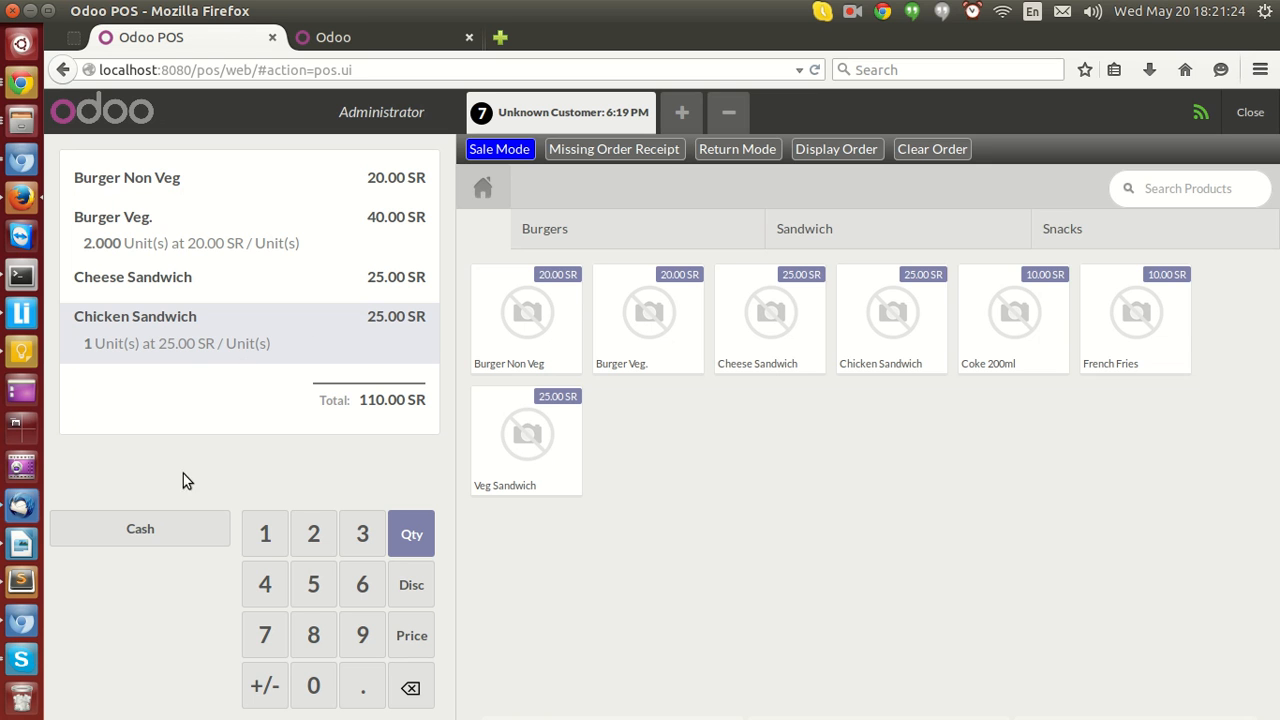
Enter a 110 SR cash payment, save the order as a Draft Order and start the next order.
click(132, 545)
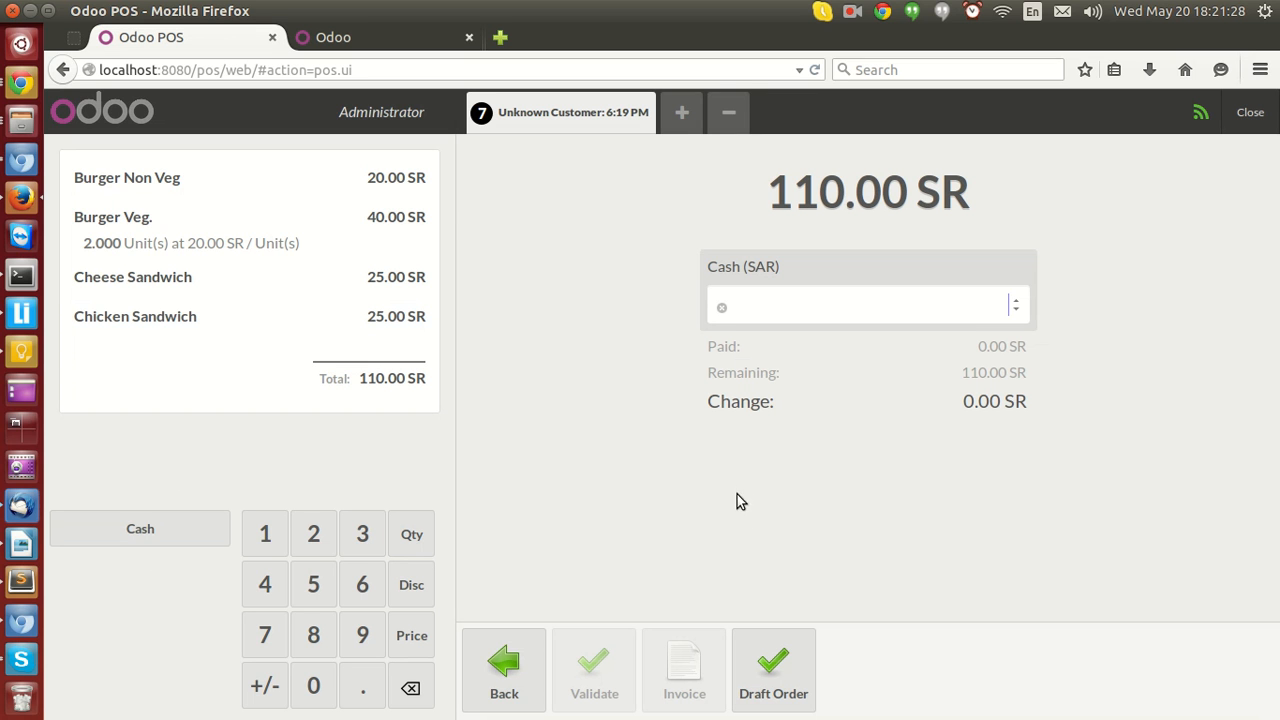
text(110)
click(886, 537)
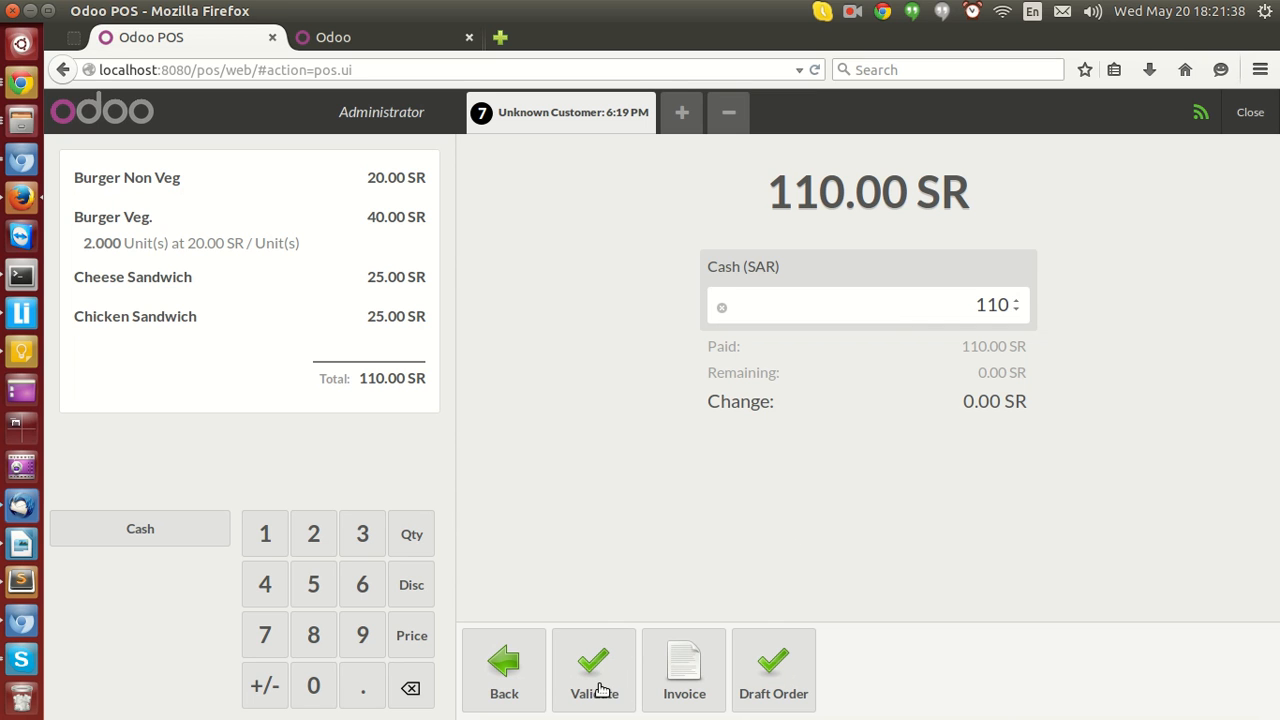
click(778, 680)
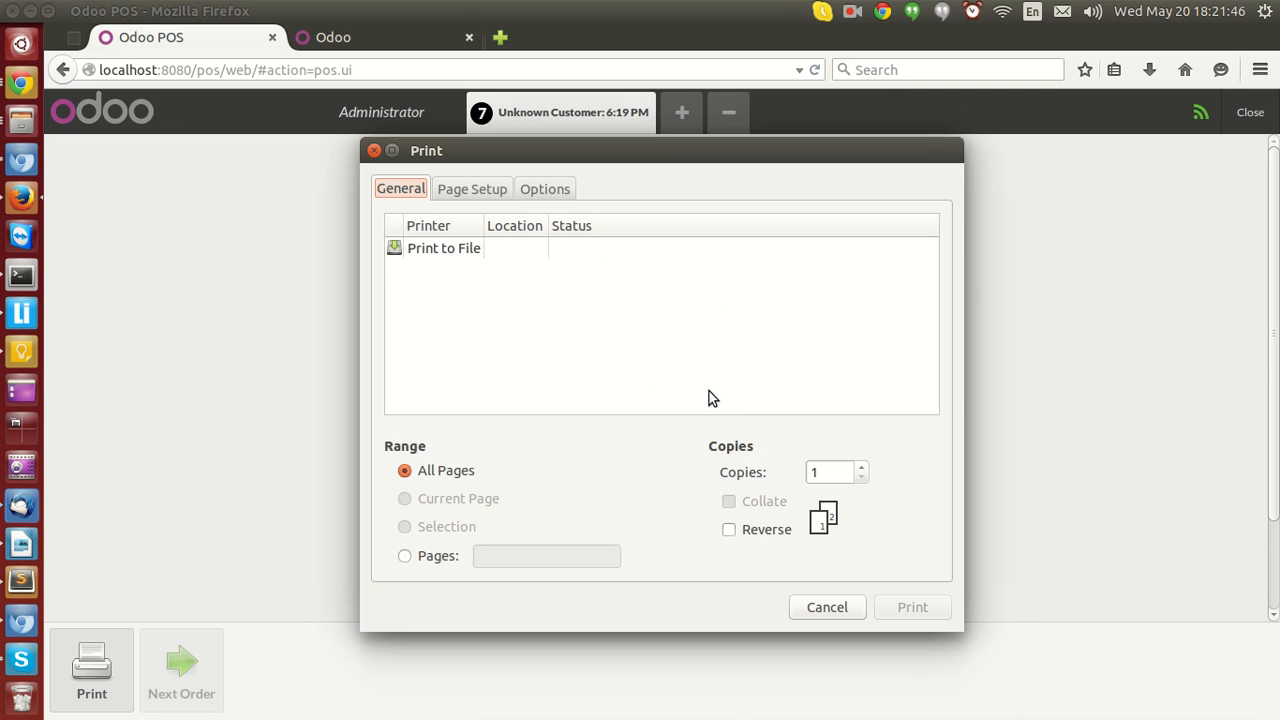
click(826, 607)
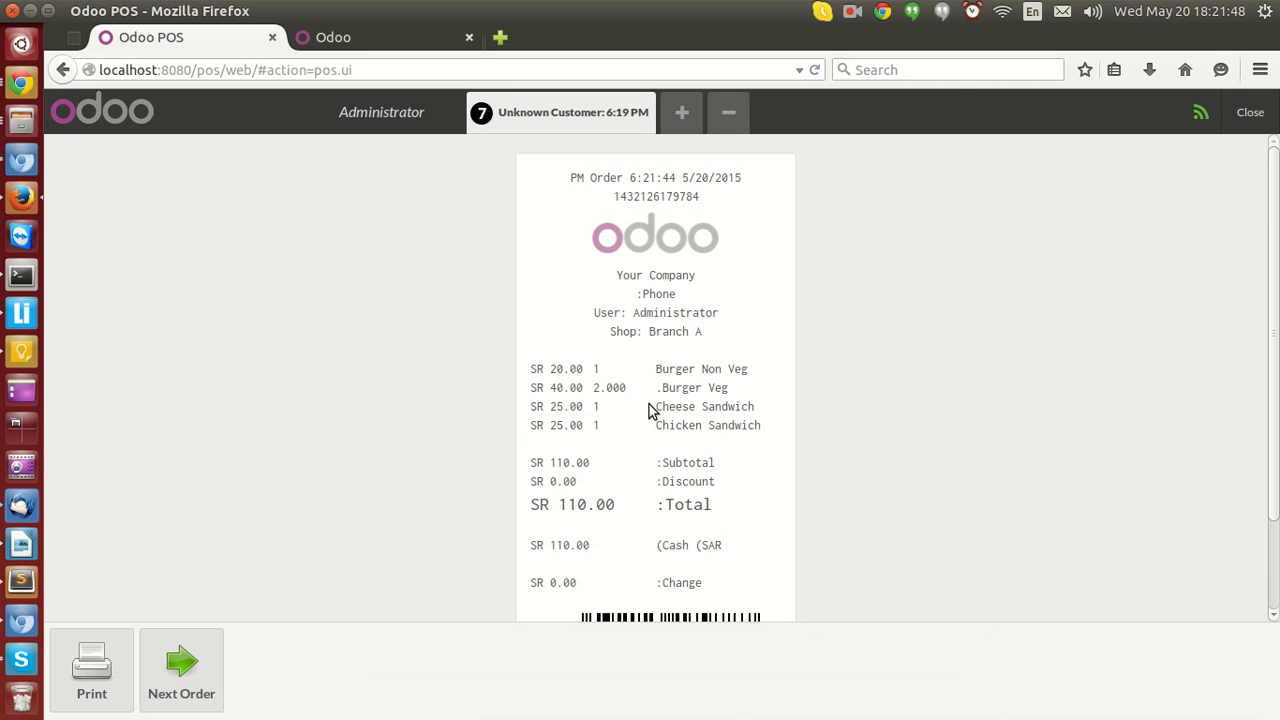
scroll(648, 408, down, 2)
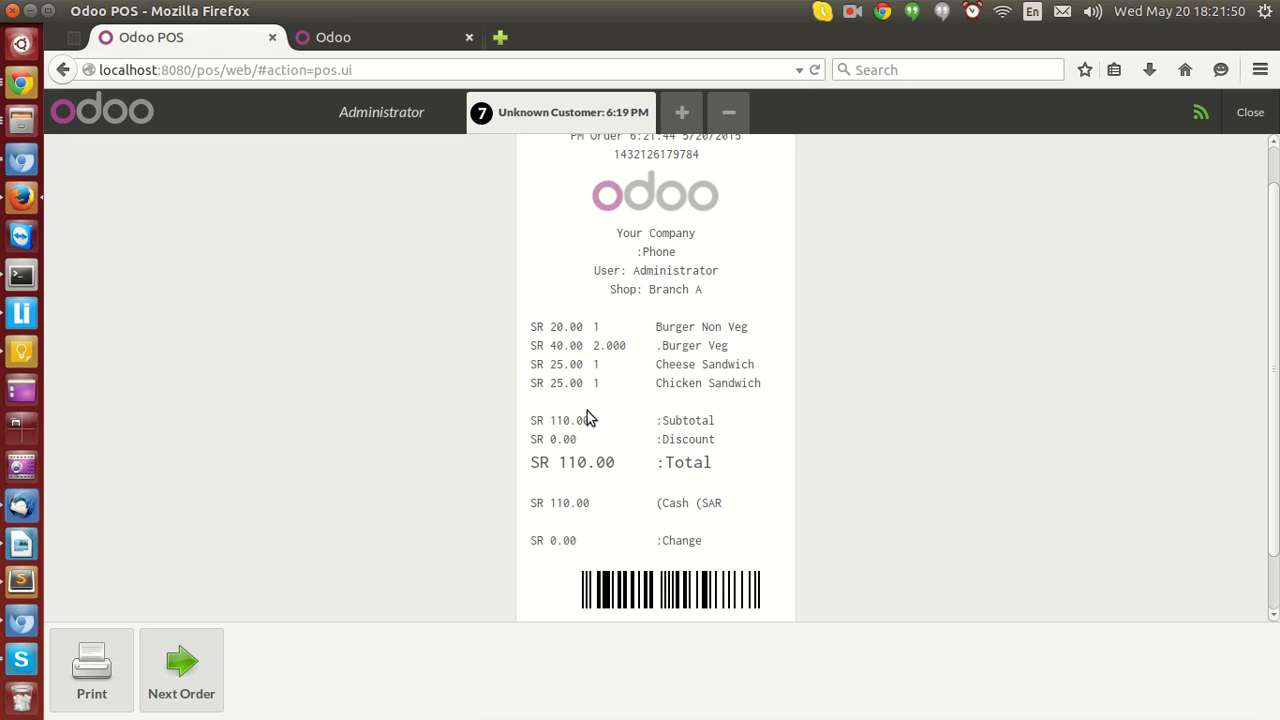
click(216, 677)
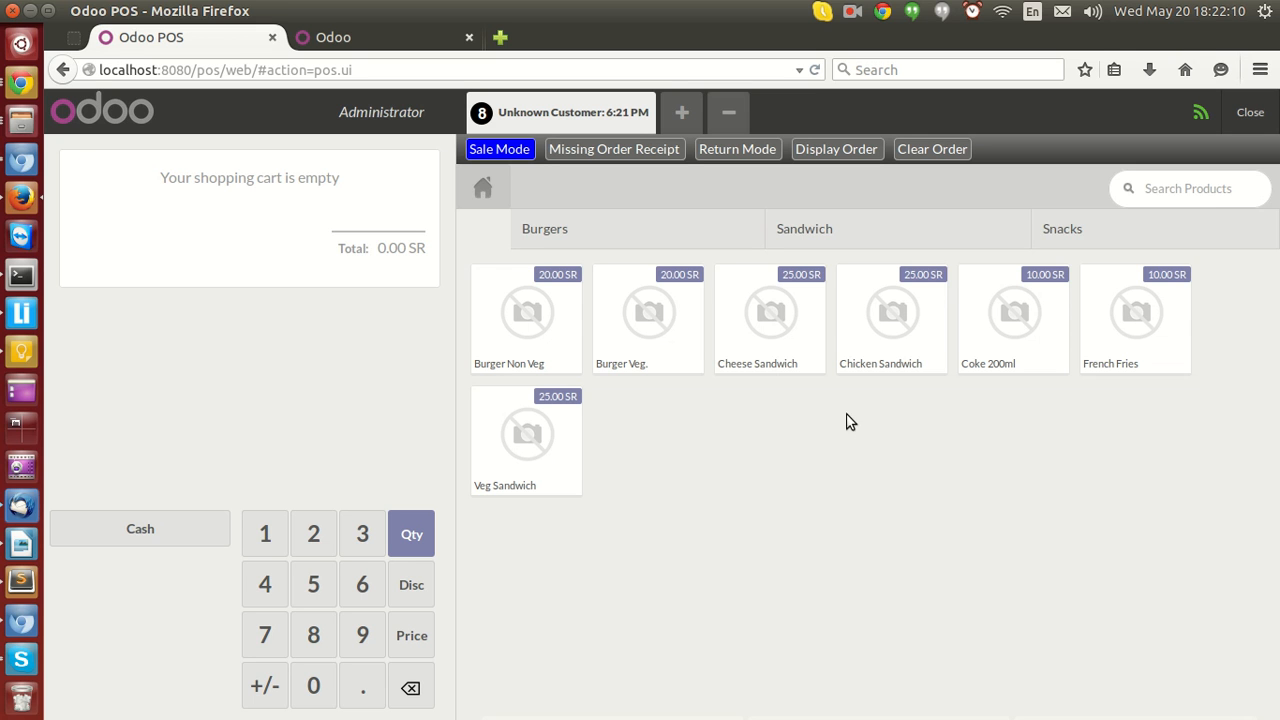
Load the draft order Main/0006 back into the POS through Display Order.
click(826, 152)
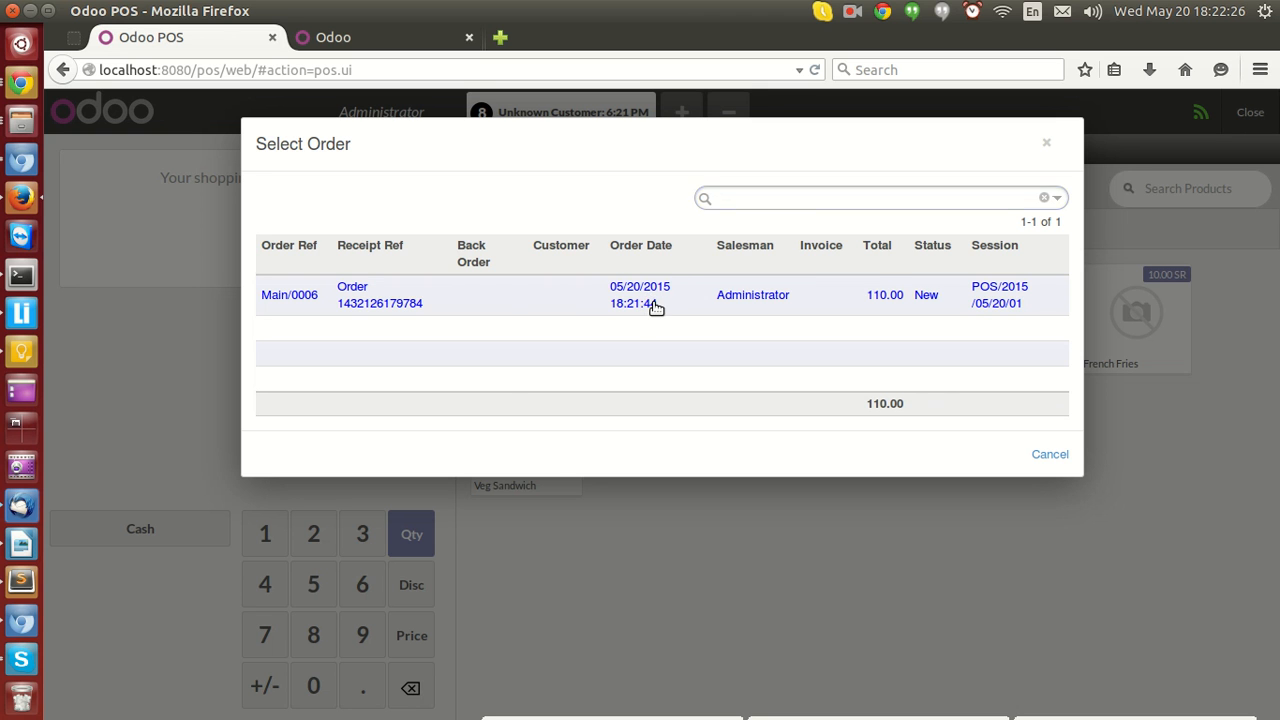
click(655, 309)
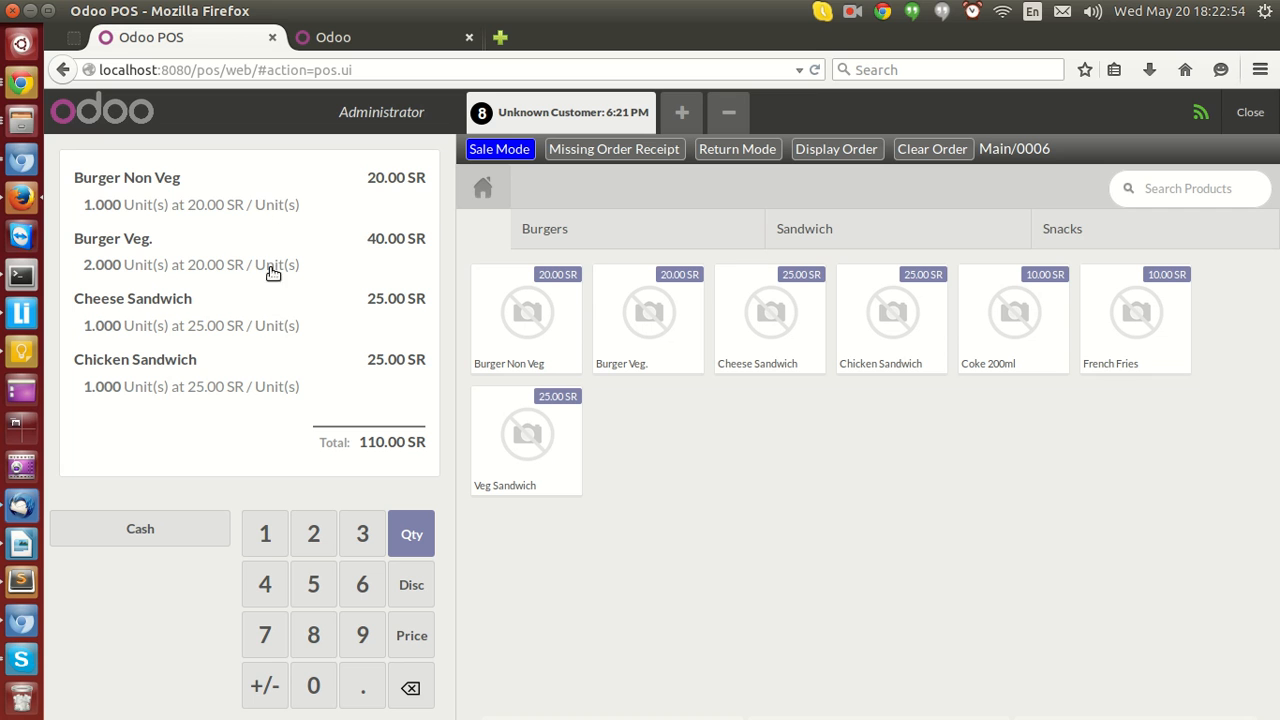
click(262, 200)
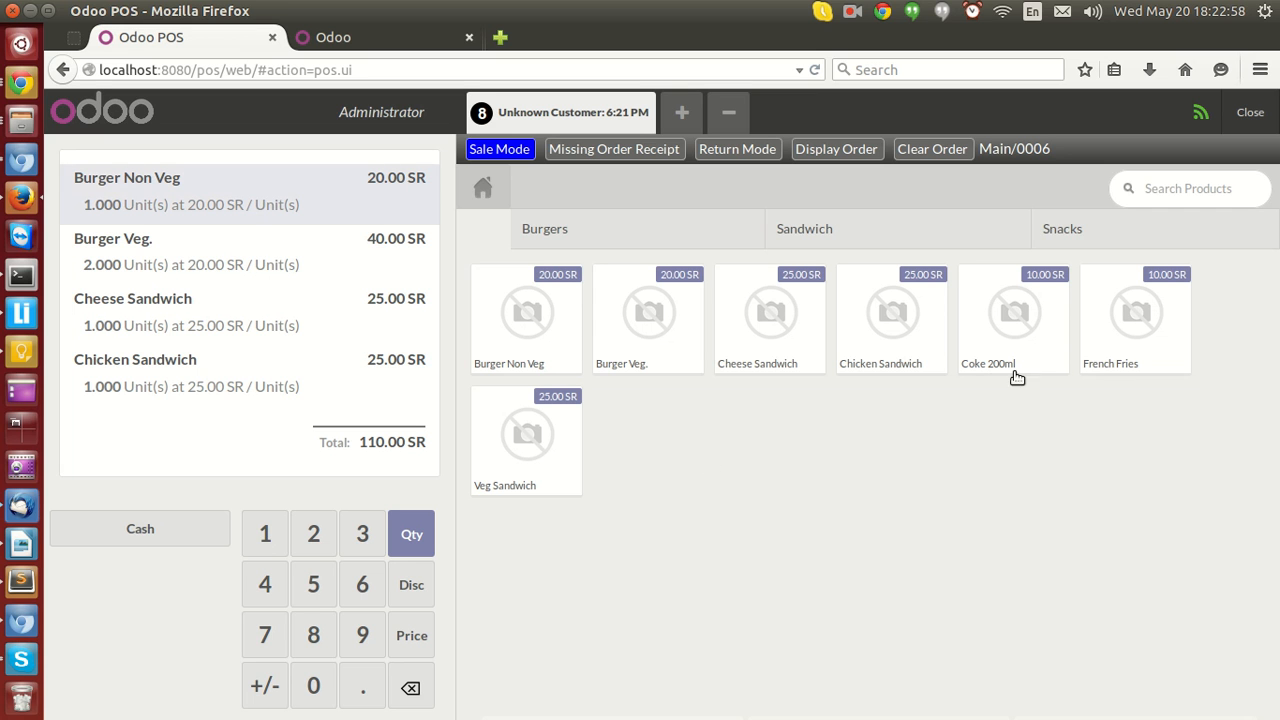
Add French Fries, Coke 200ml and another French Fries to the reloaded order.
click(1133, 346)
click(1053, 336)
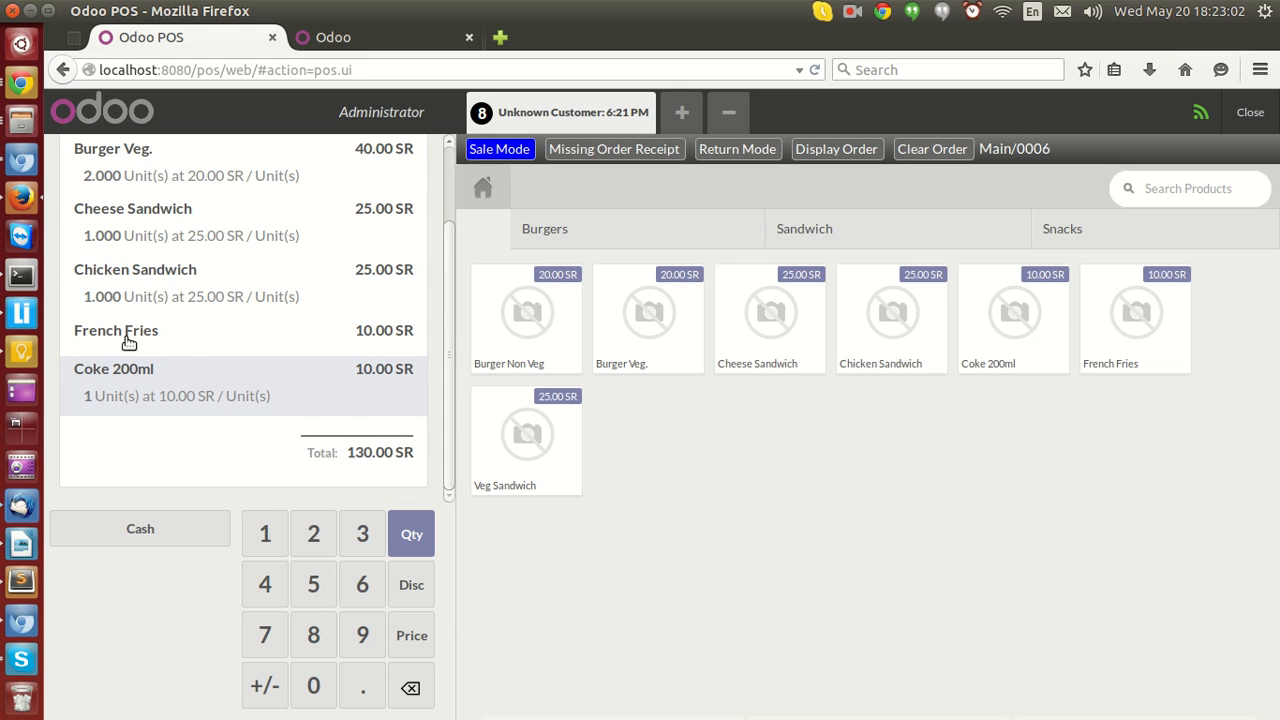
click(1151, 344)
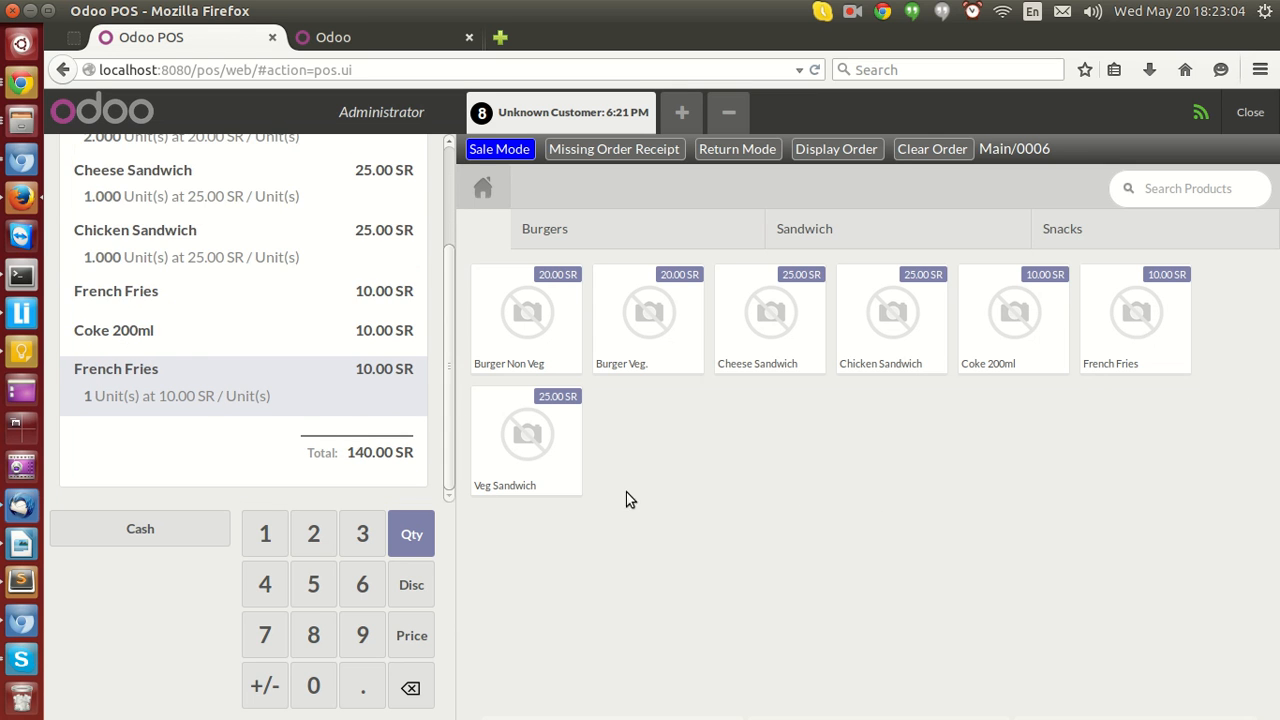
Pay 150 SR in cash, validate the order, dismiss the print dialog and start the next order.
click(151, 532)
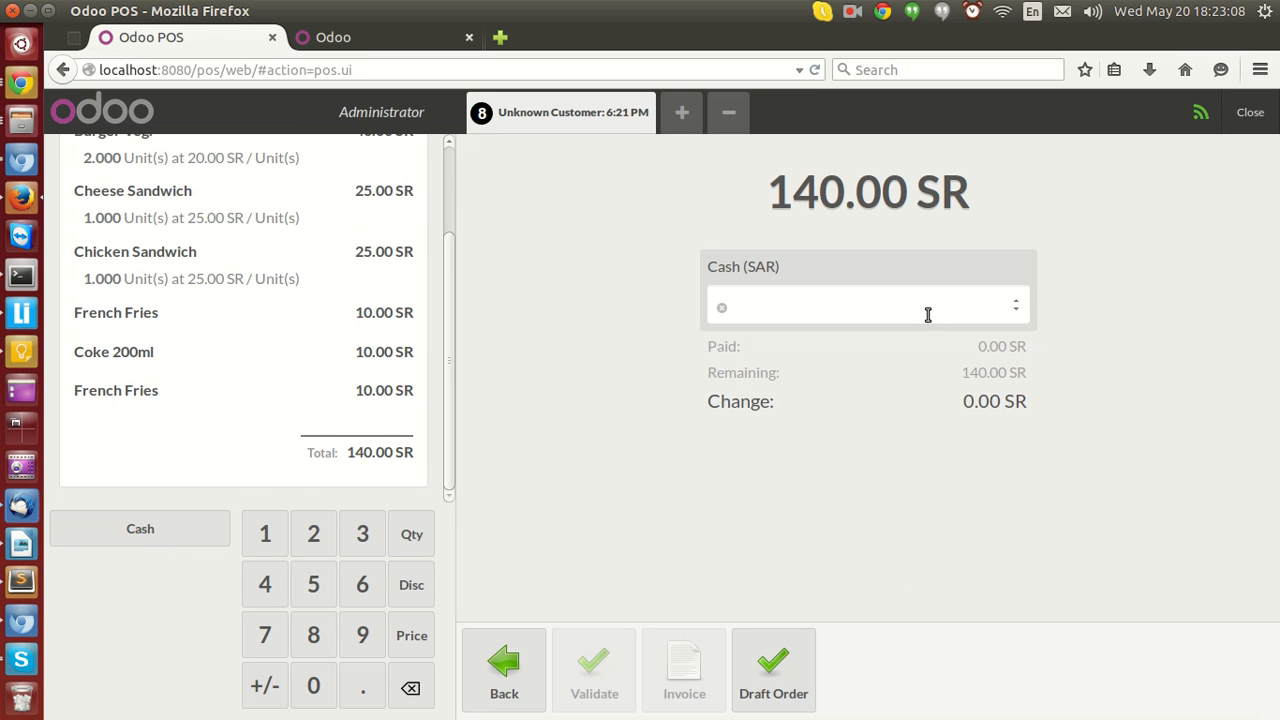
text(150)
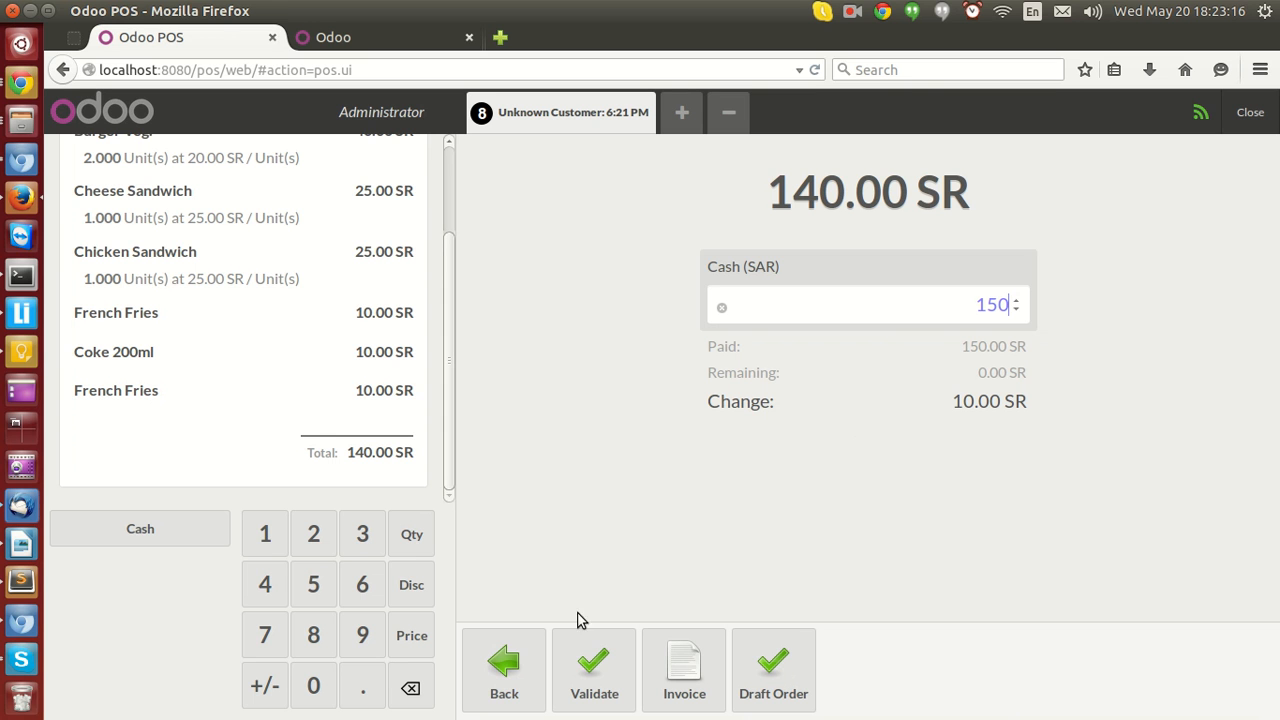
click(588, 662)
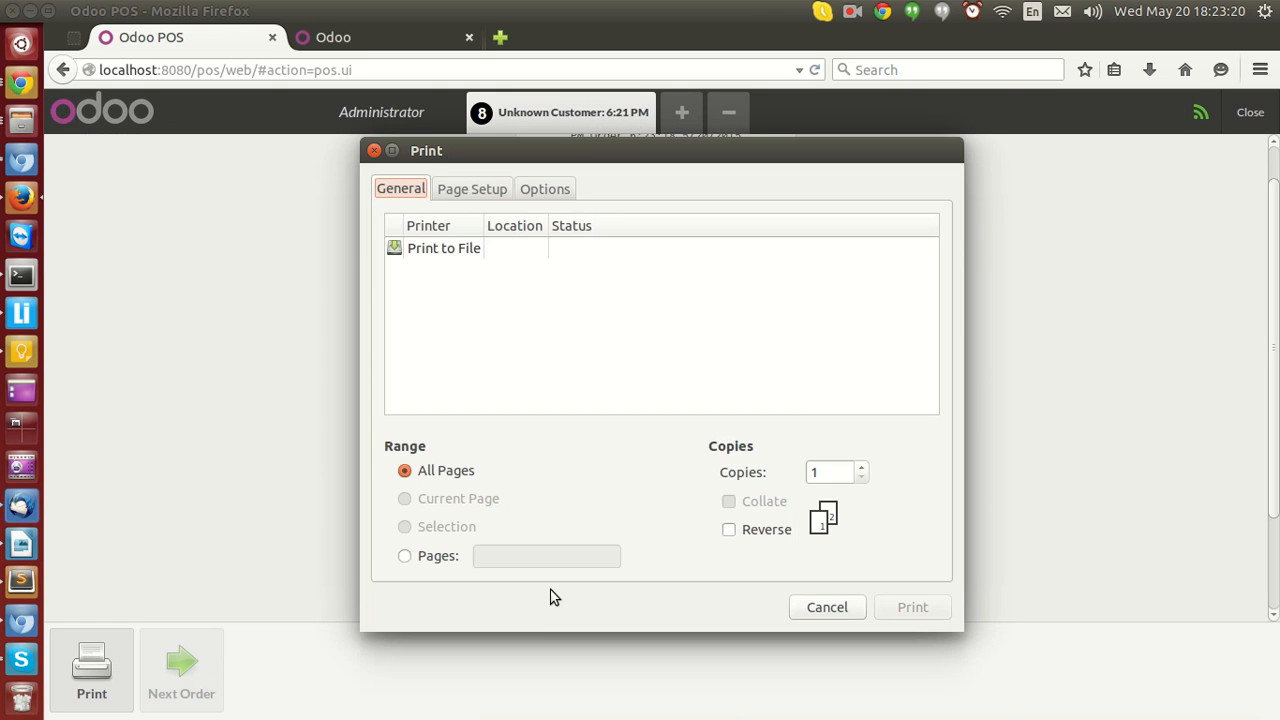
key(Escape)
click(179, 685)
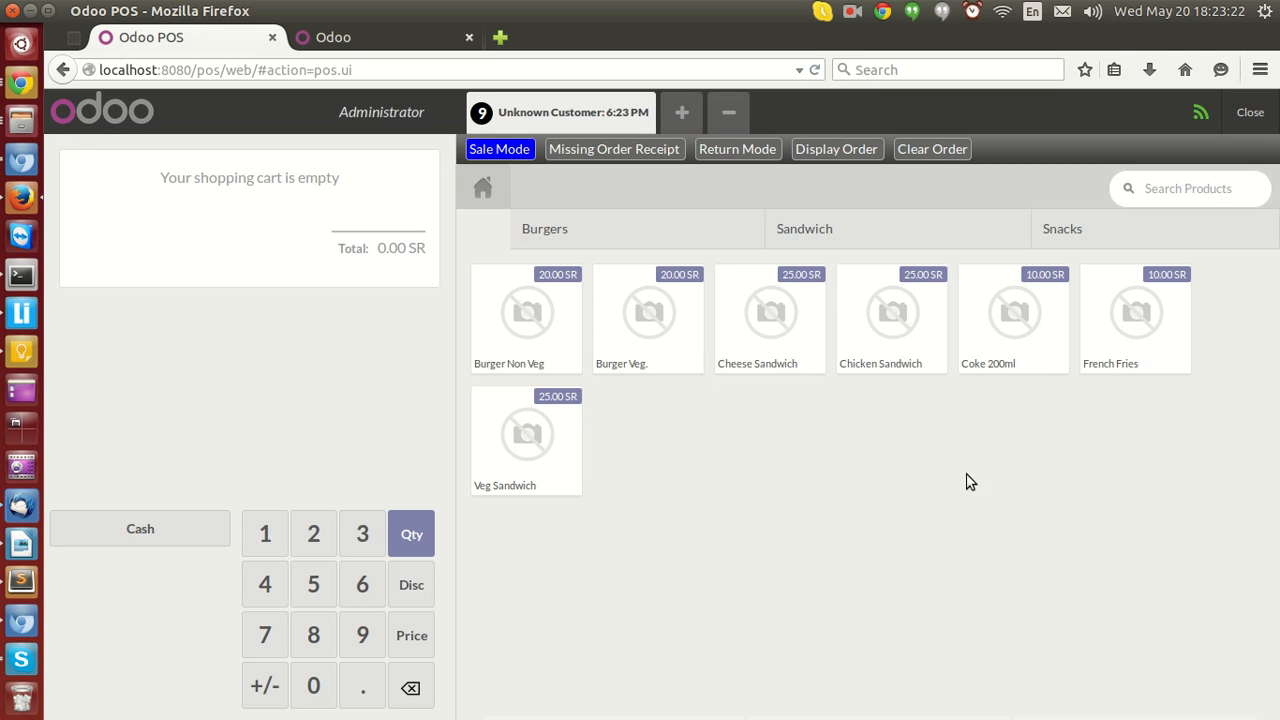
Open the Display Order list of draft orders and close it.
click(850, 158)
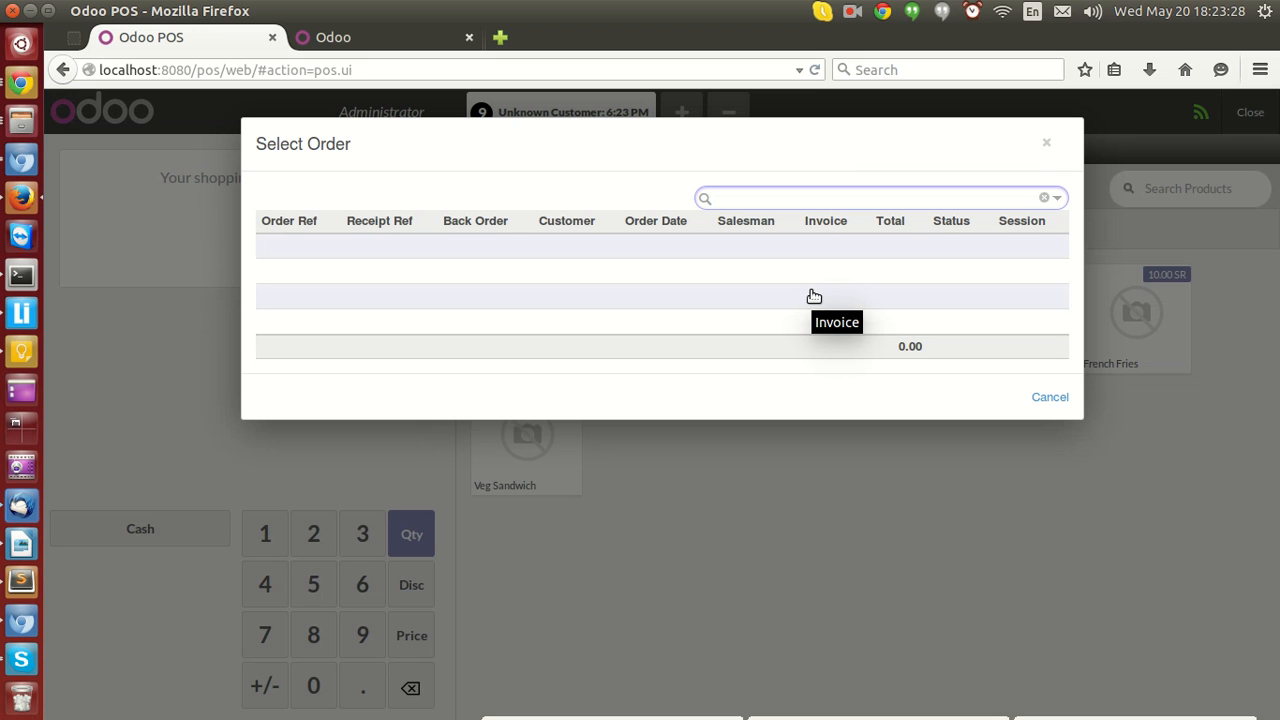
click(1050, 398)
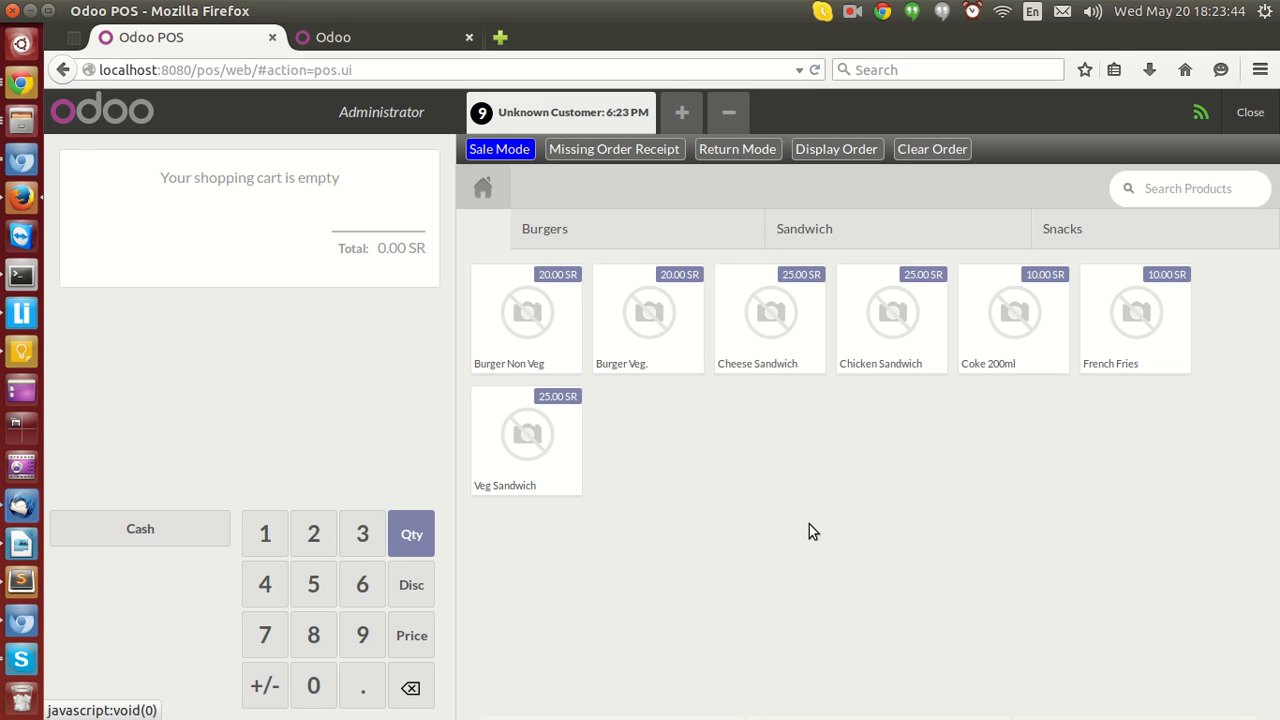
Switch to Return Mode, search the order list by Order Ref for 0006 and select order Main/0006 for return.
click(753, 149)
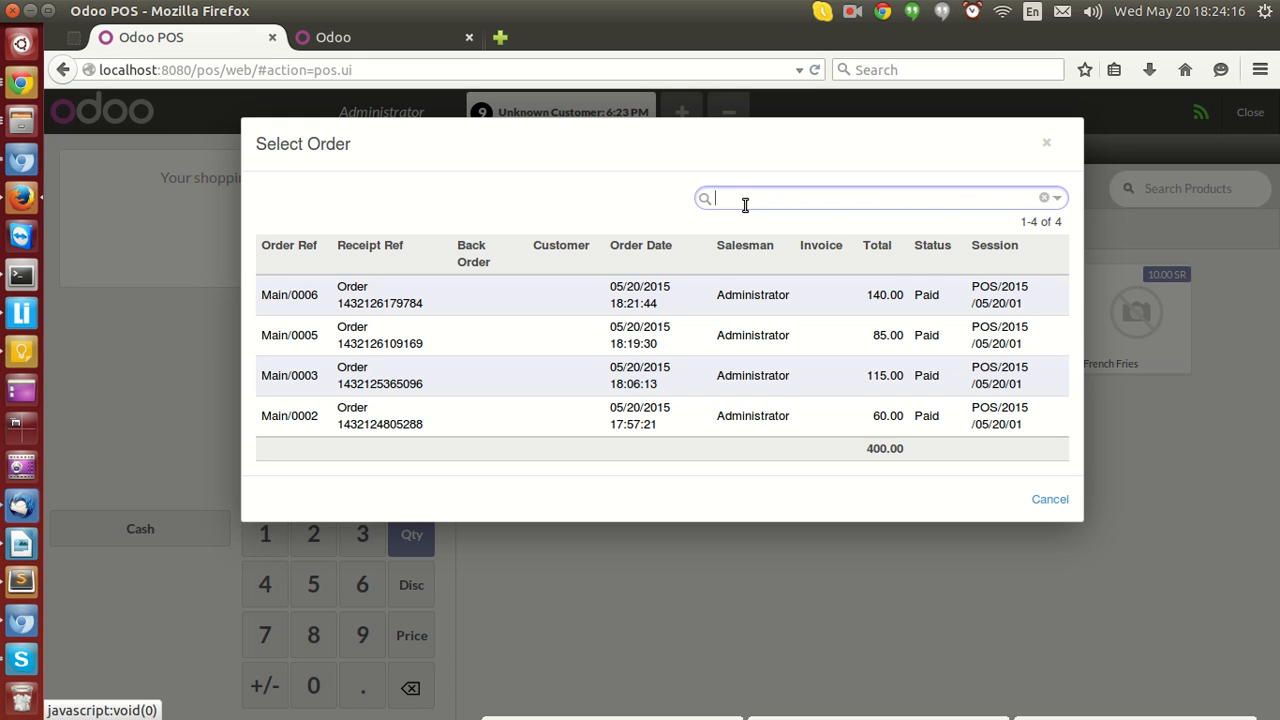
text(97)
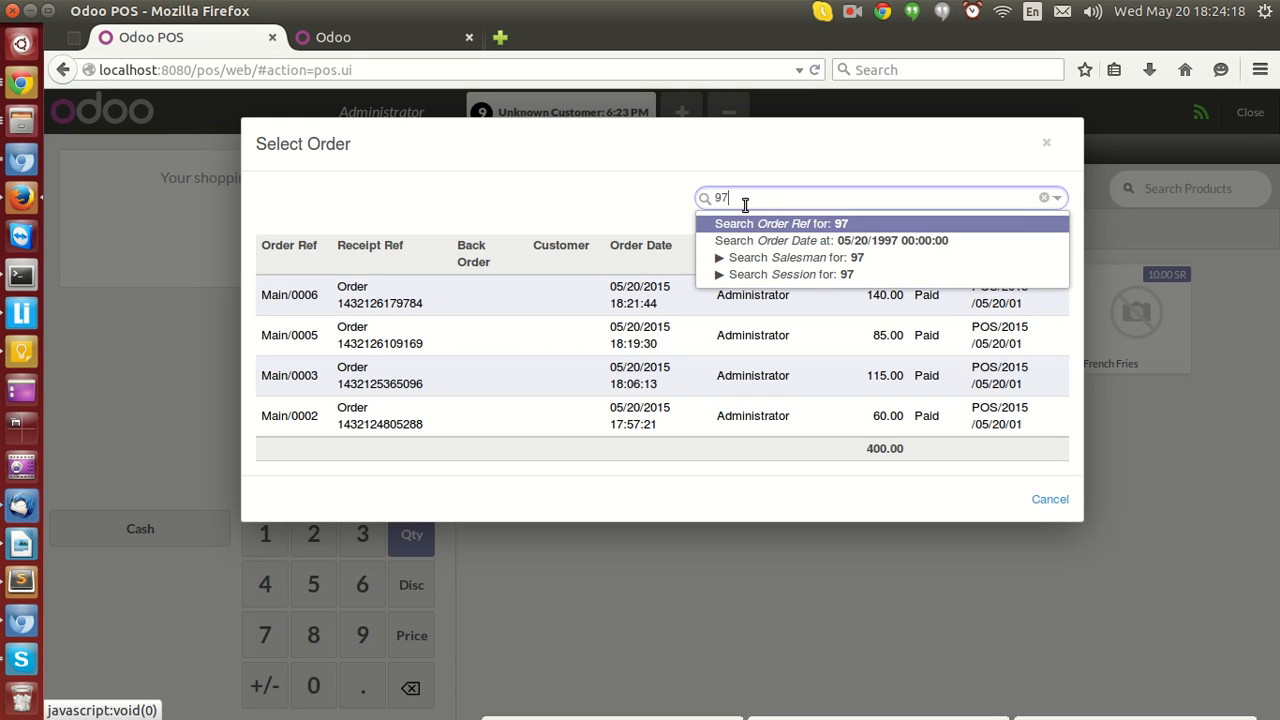
text(9)
key(BackSpace)
text(84)
click(798, 226)
click(802, 197)
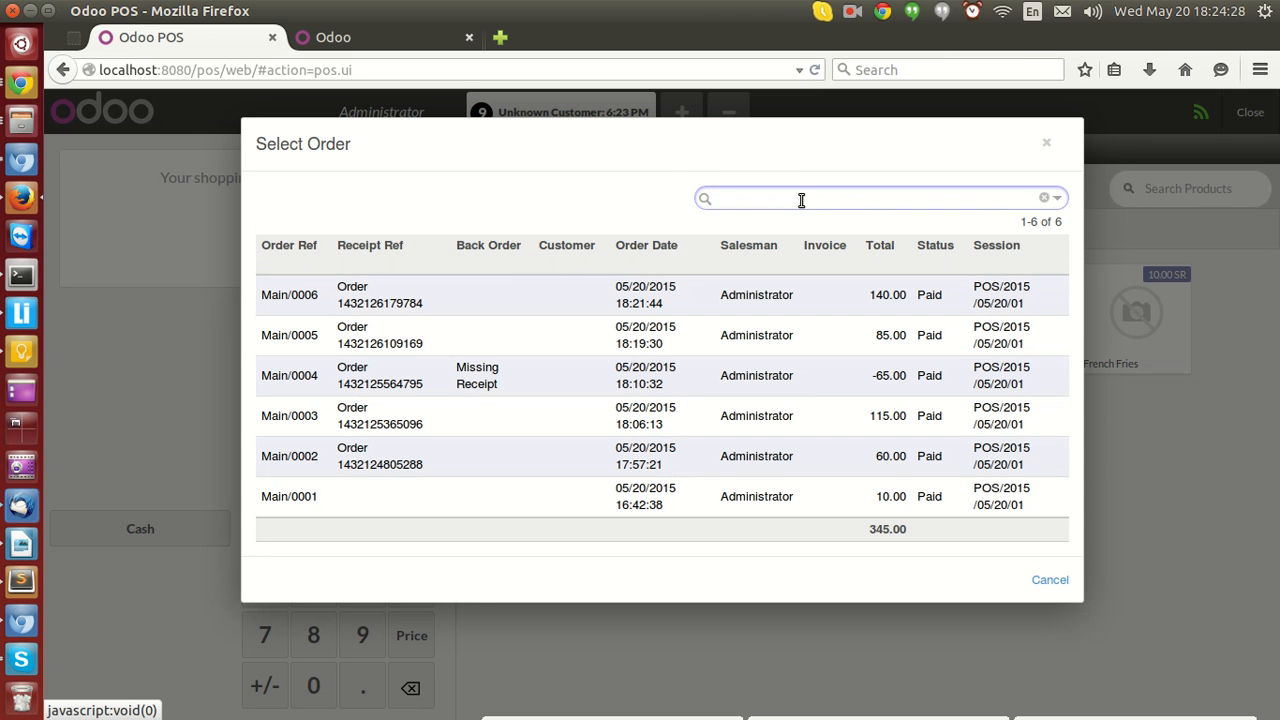
text(9784)
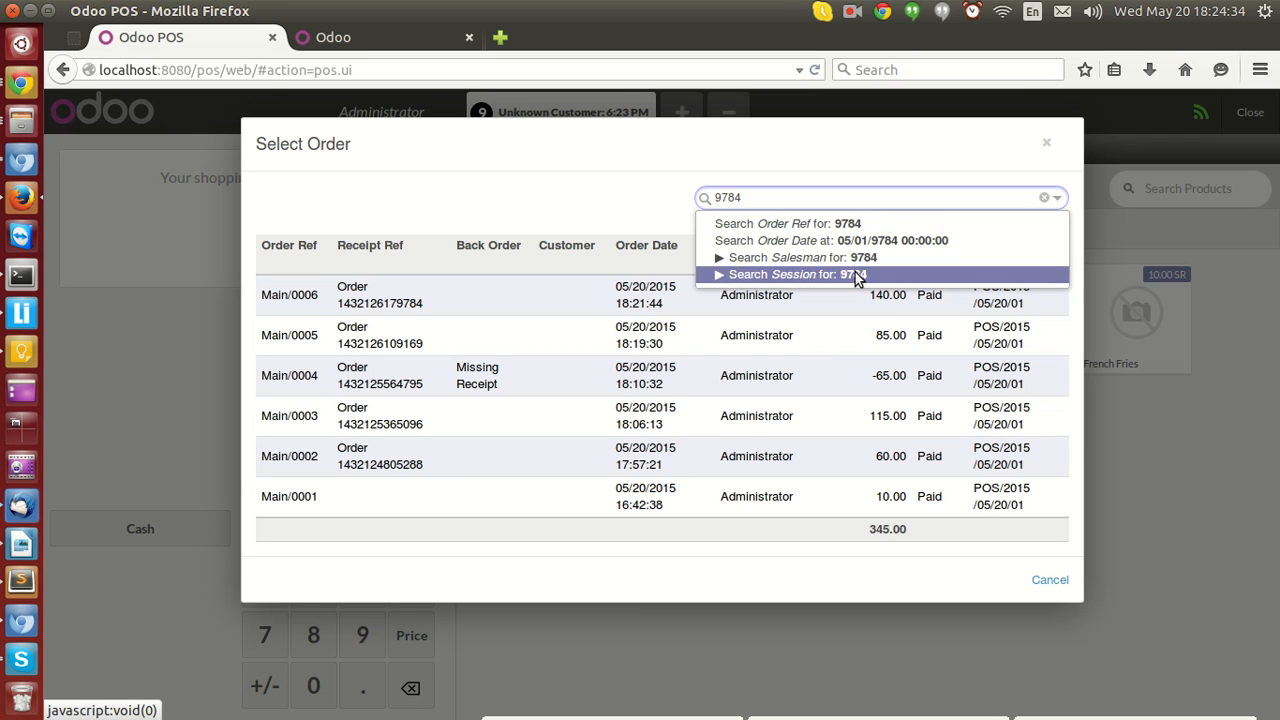
click(806, 204)
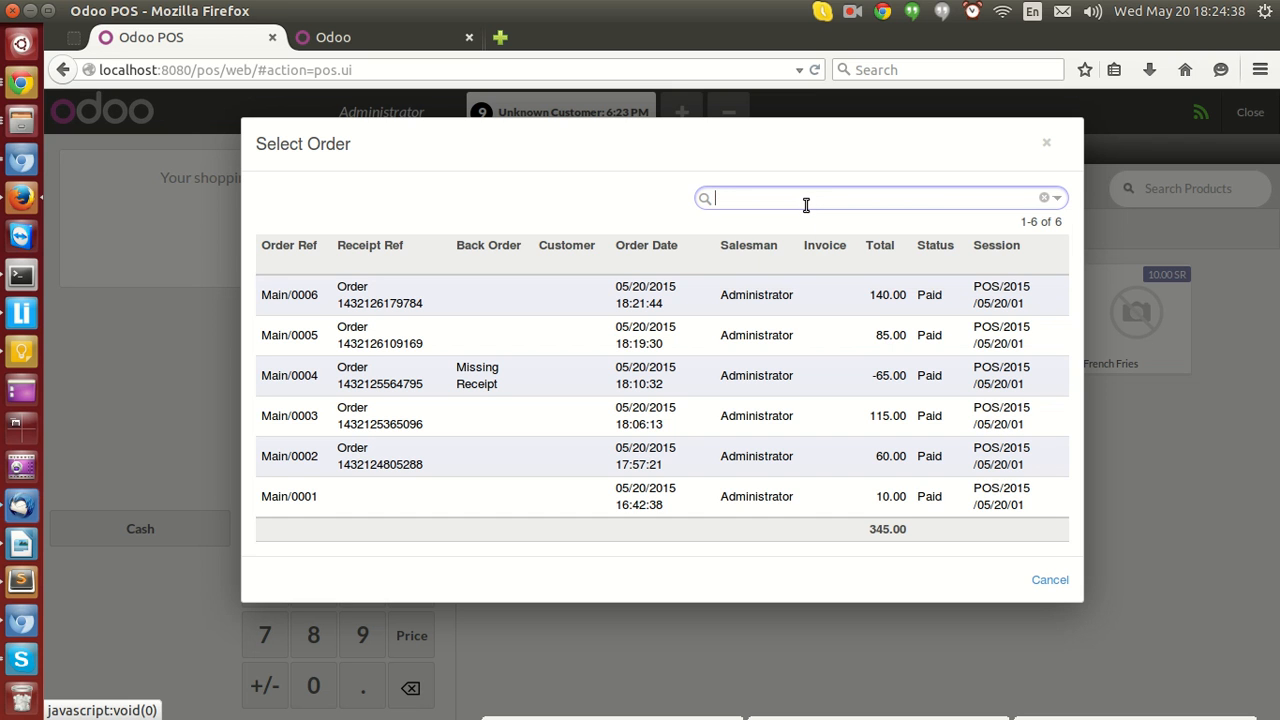
text(0006)
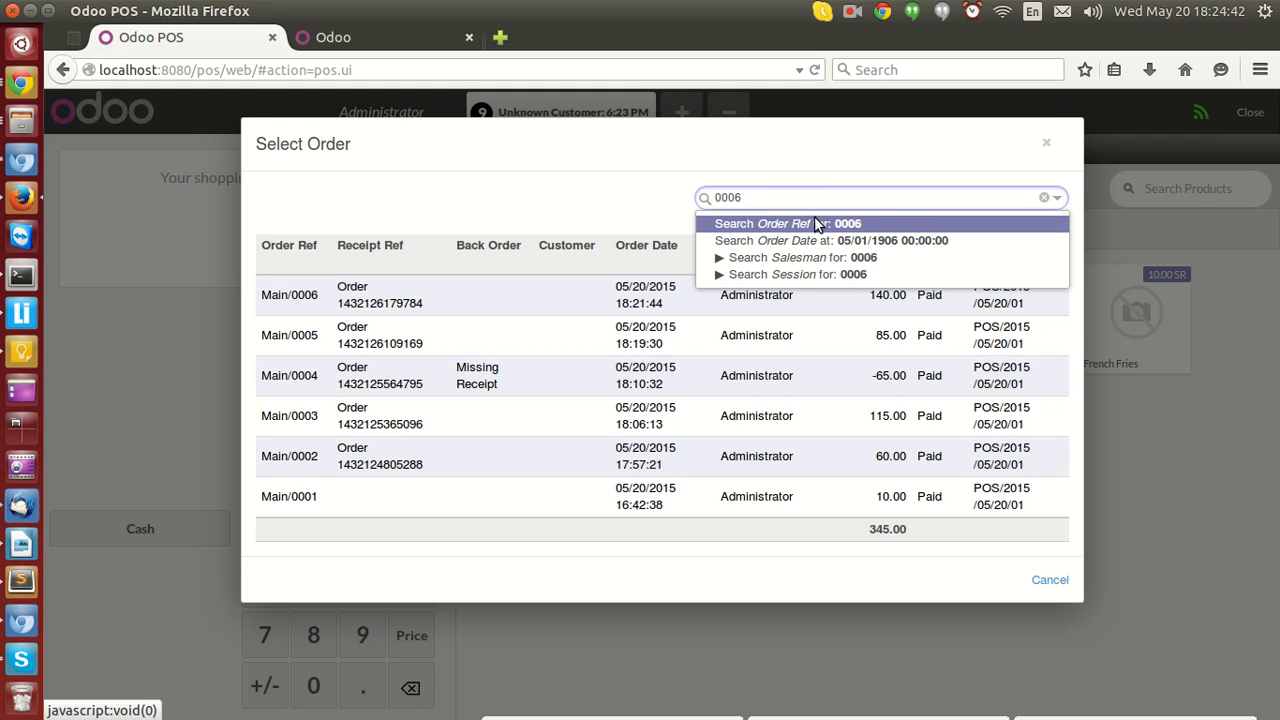
click(814, 220)
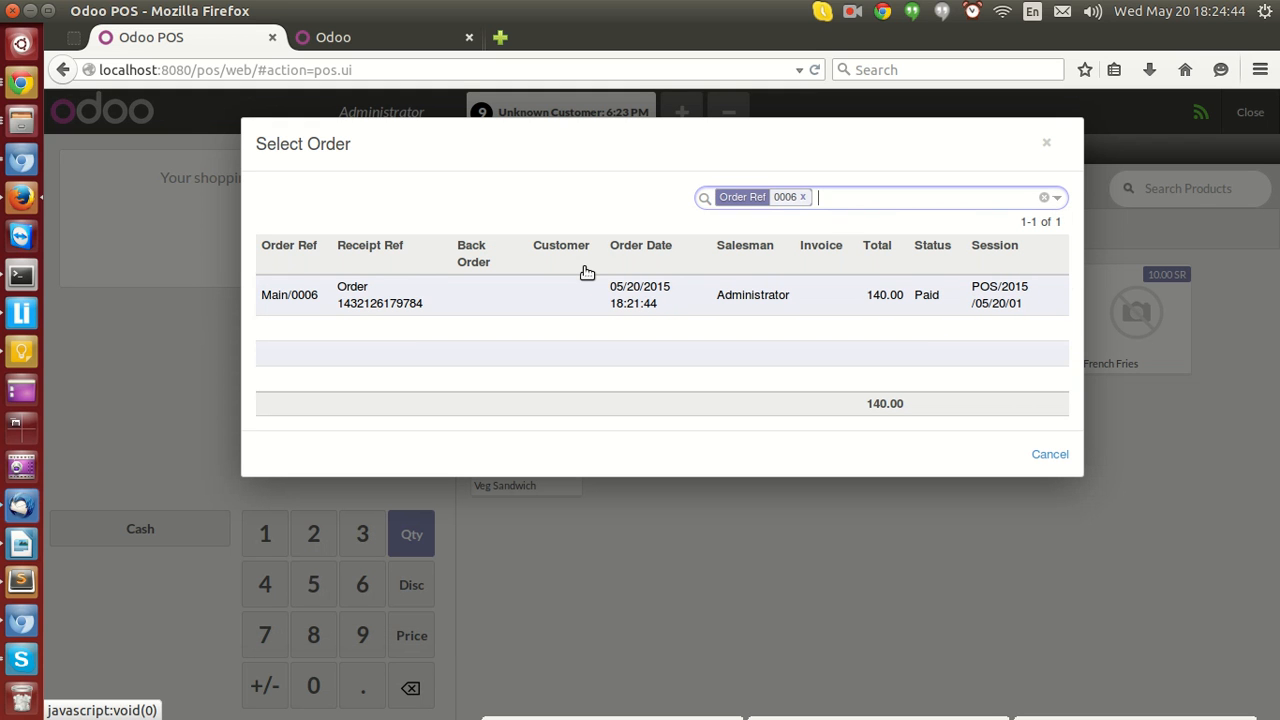
click(645, 299)
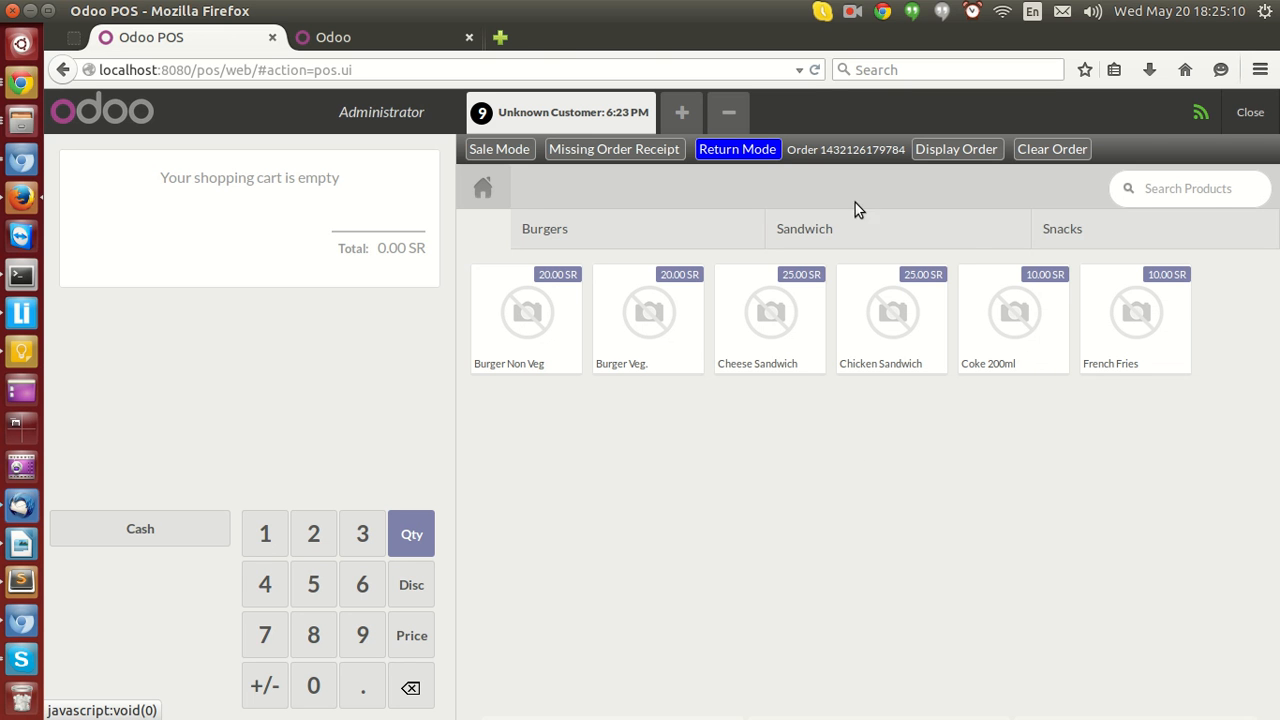
Open order Main/0006 in the backend Orders list and compare its products with the POS screen.
click(413, 40)
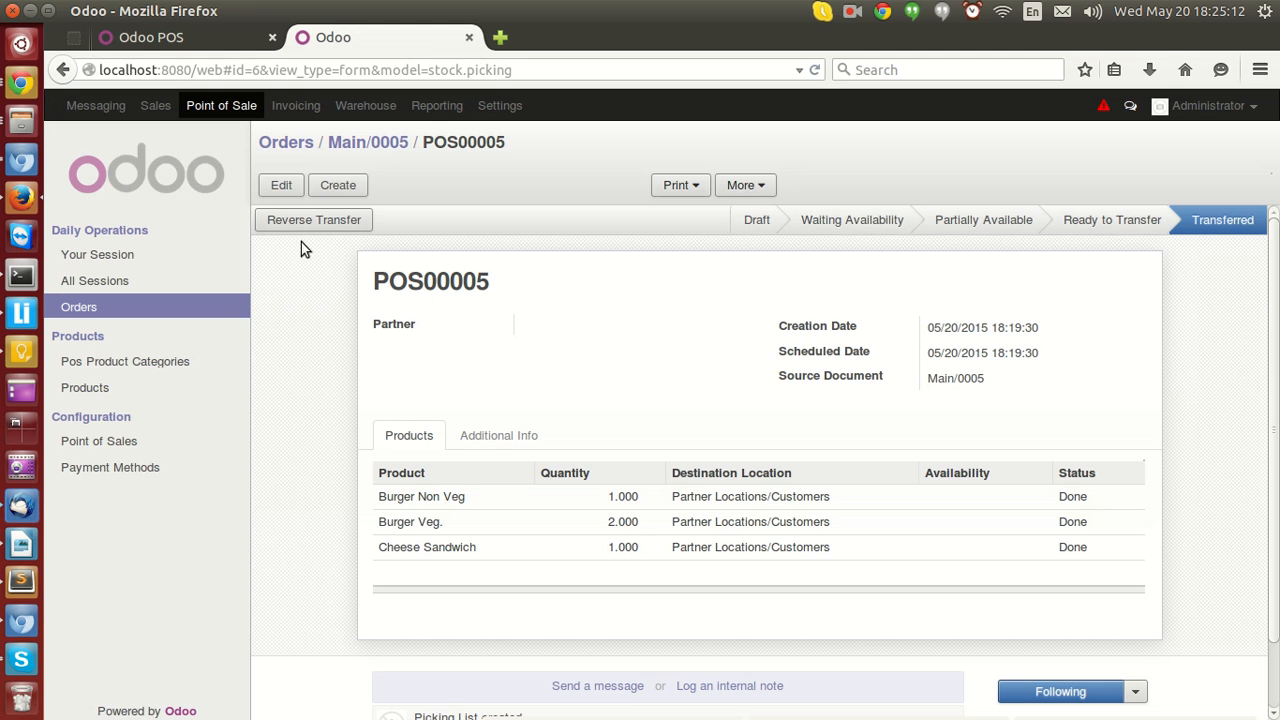
click(168, 314)
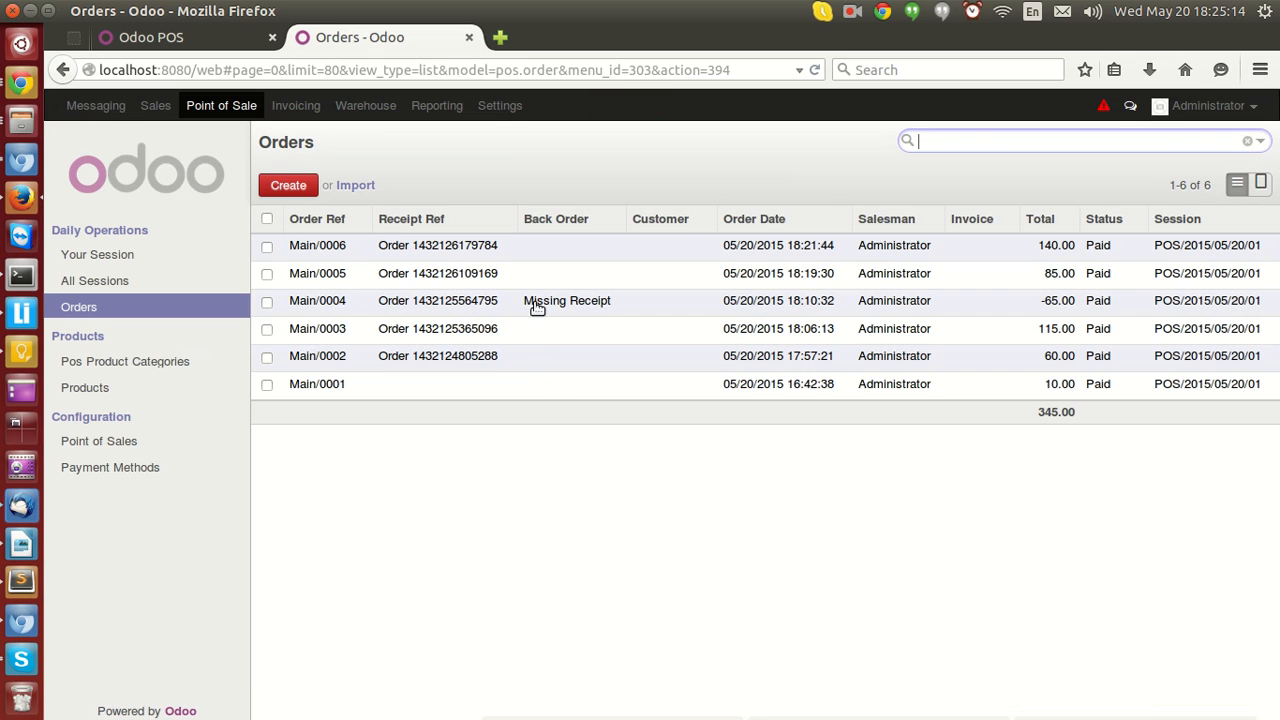
click(520, 249)
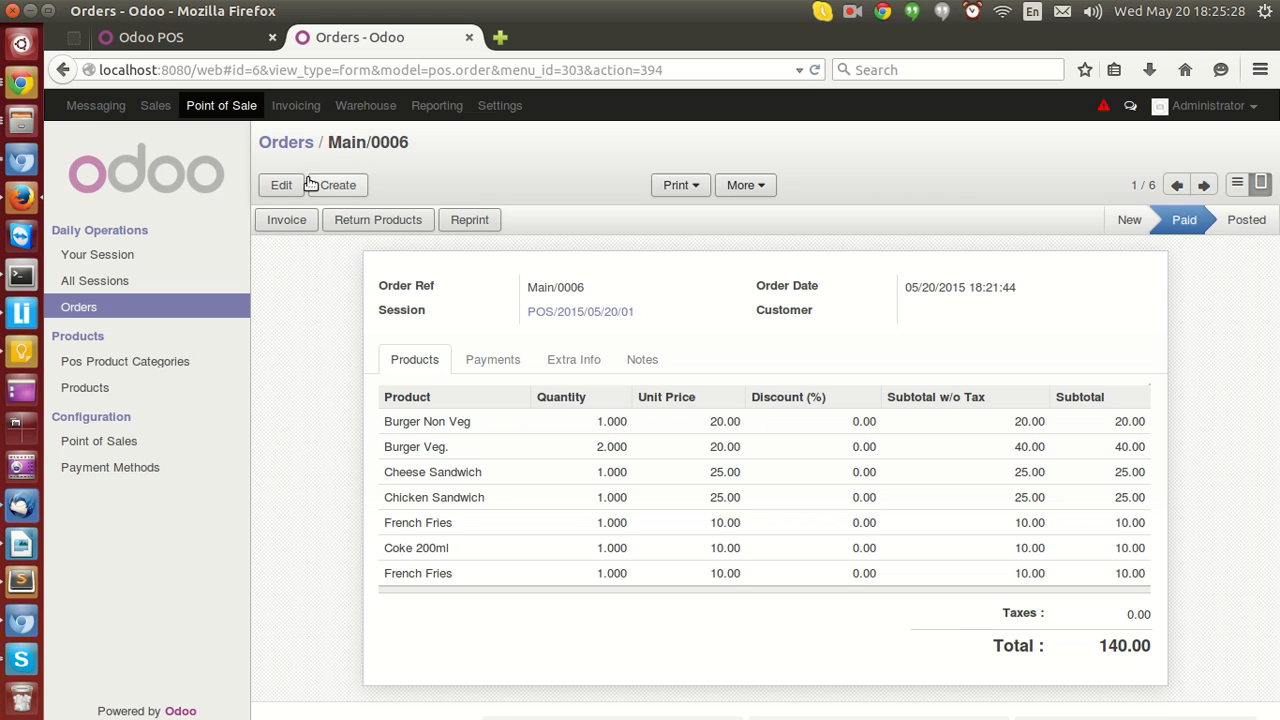
click(219, 39)
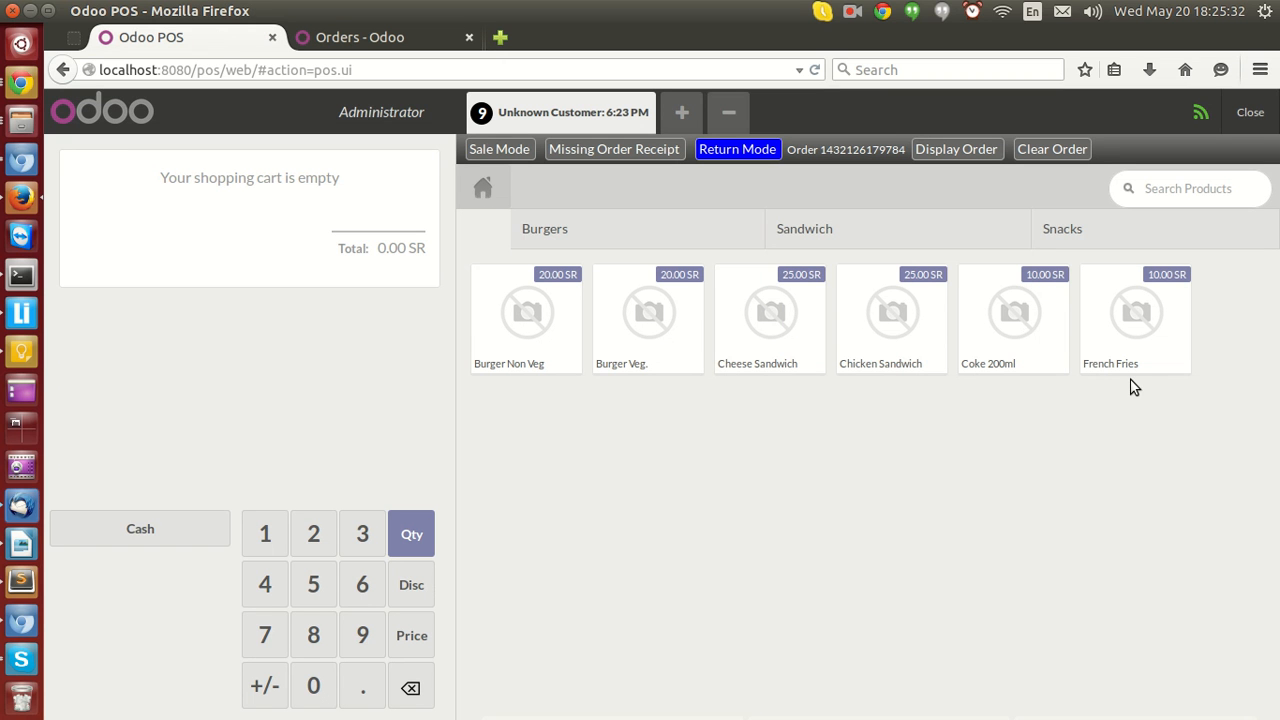
click(340, 40)
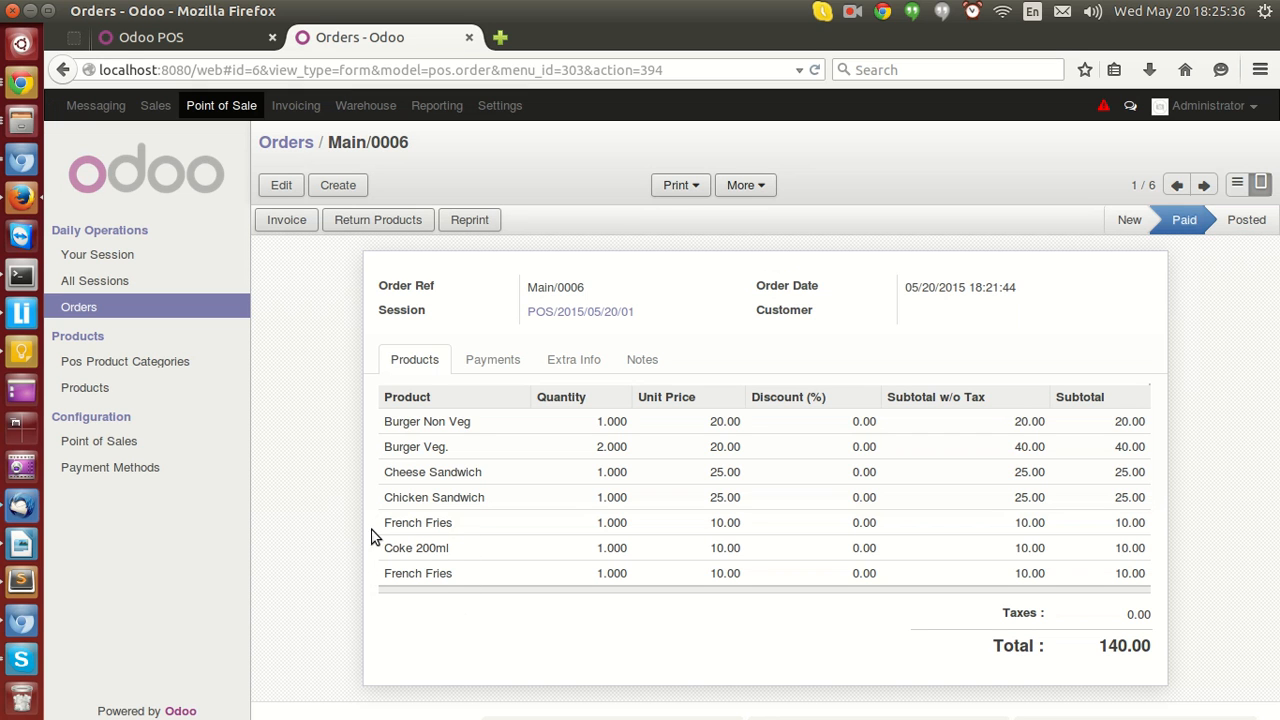
click(208, 36)
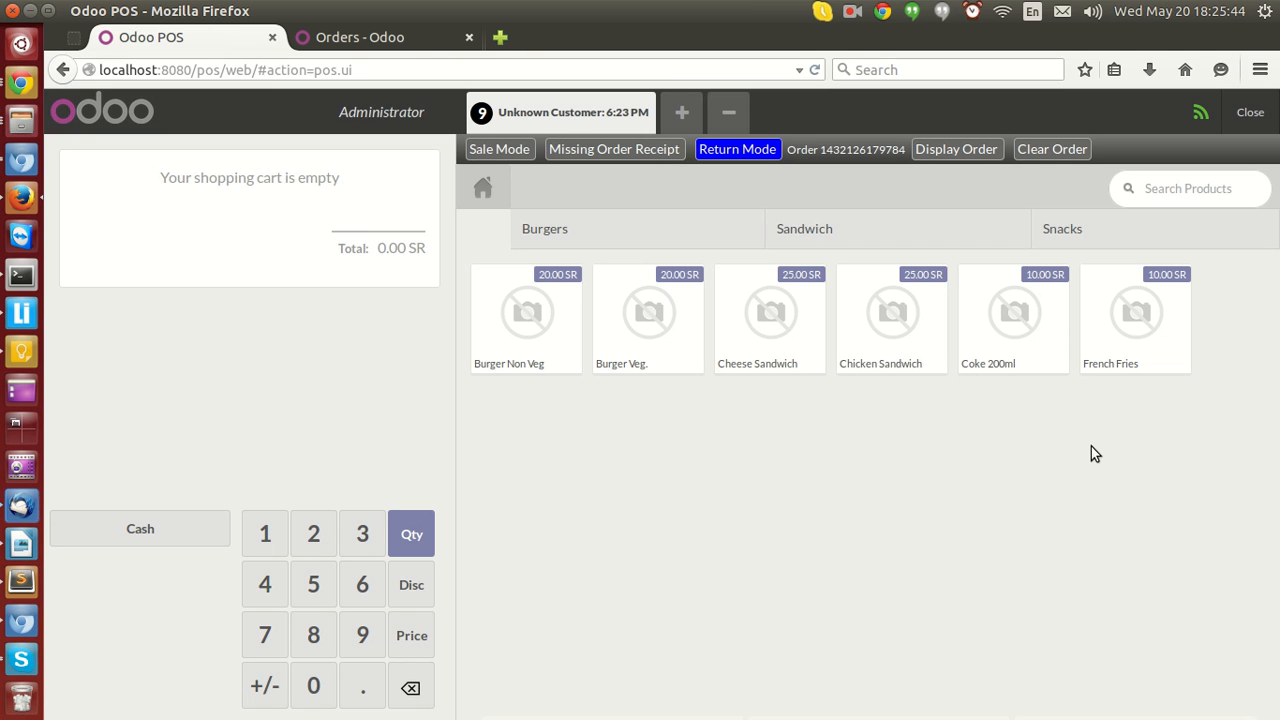
click(395, 38)
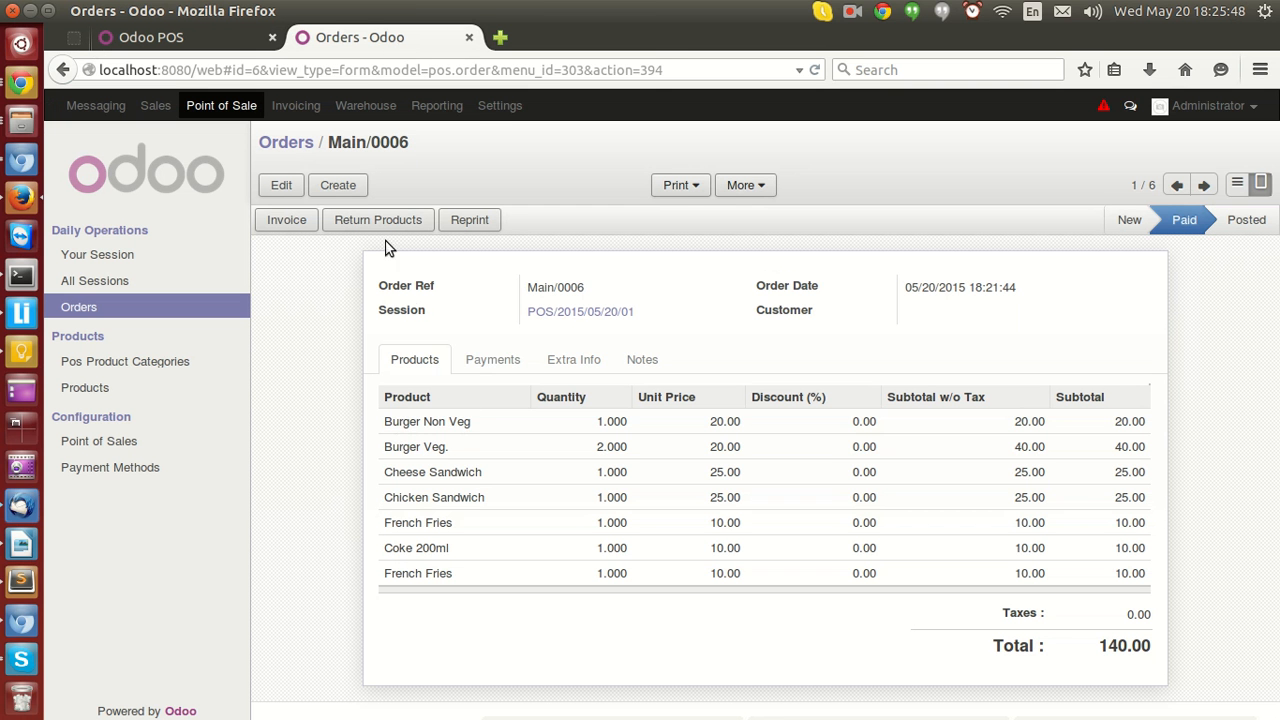
click(200, 37)
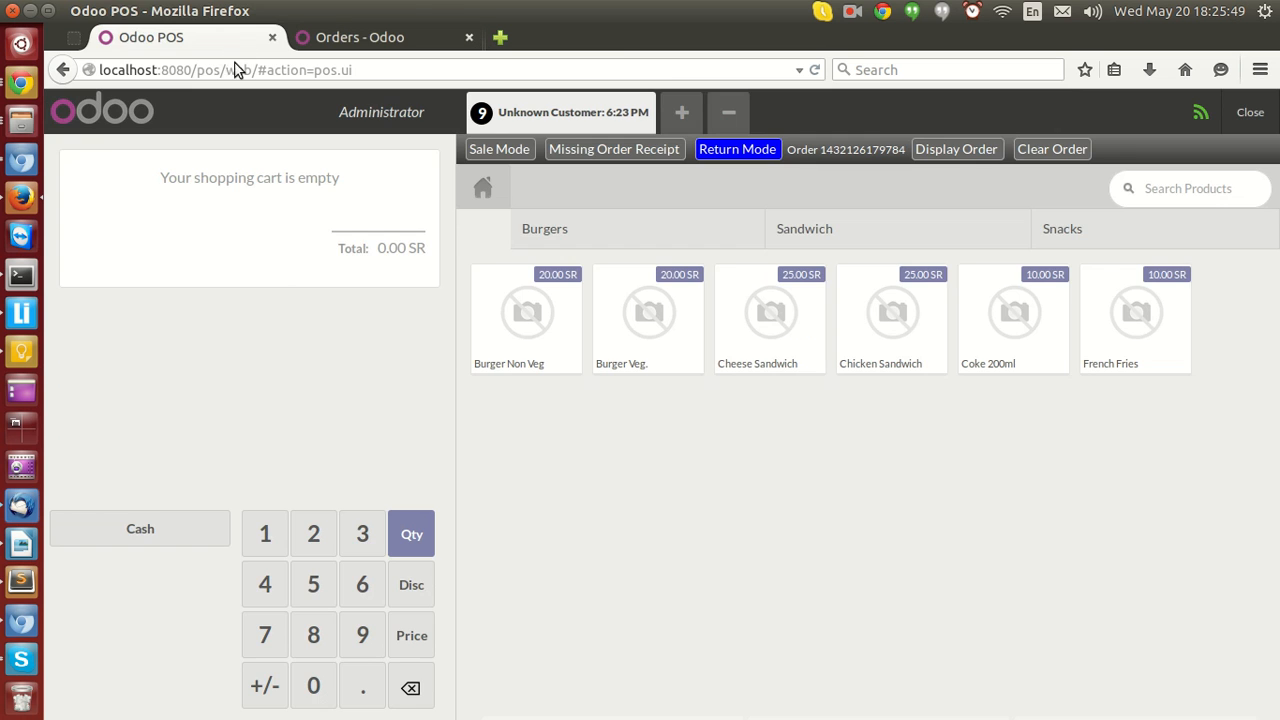
Add one Burger Non Veg to the return order, try adding a second one and close the message.
click(522, 326)
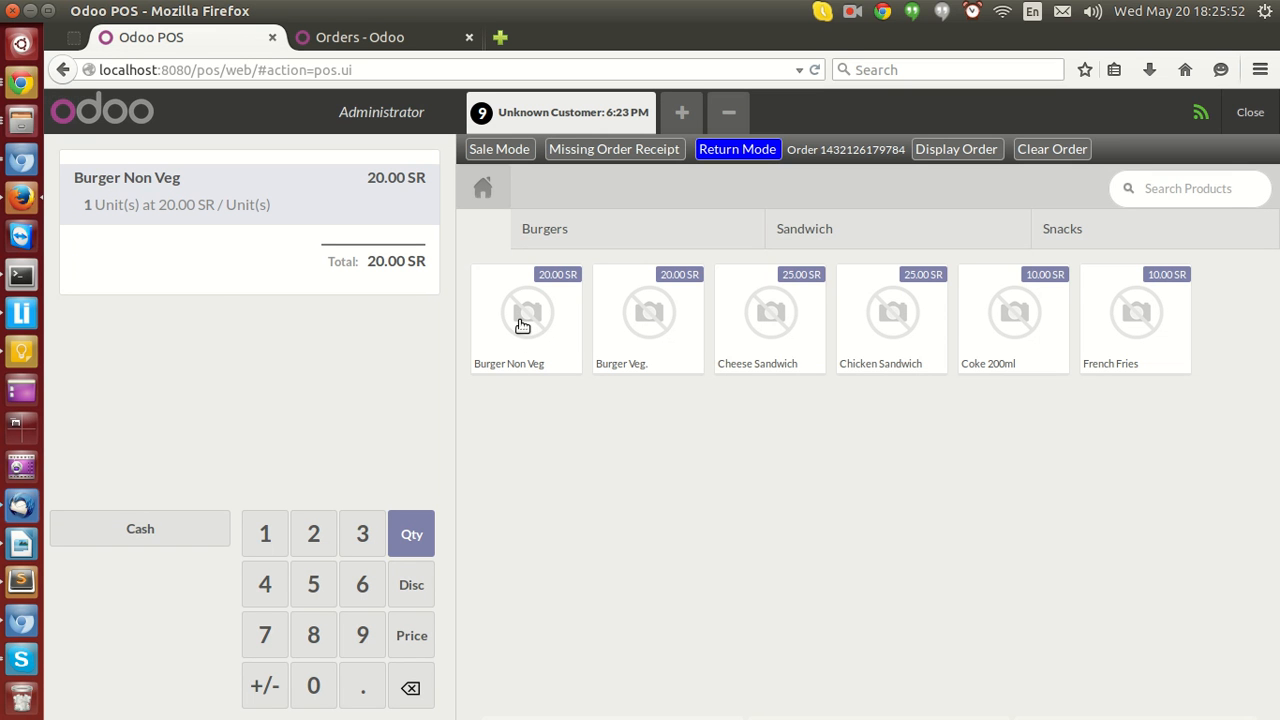
click(368, 40)
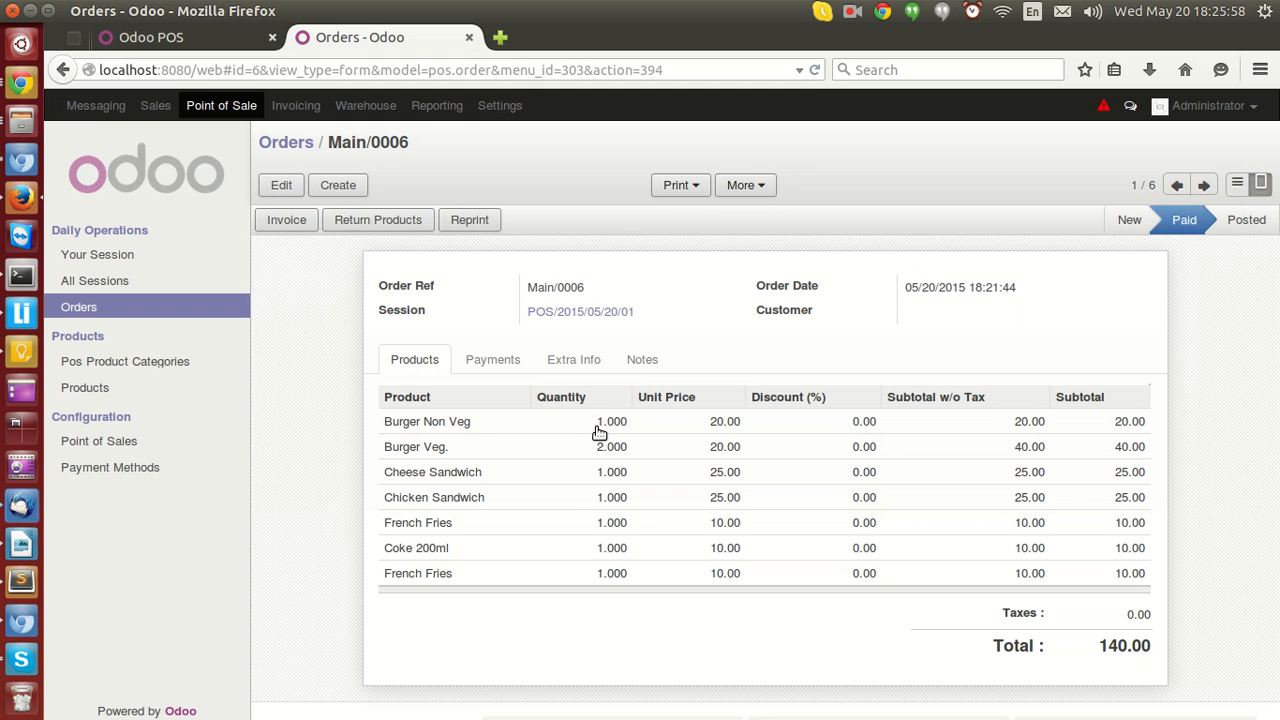
click(150, 36)
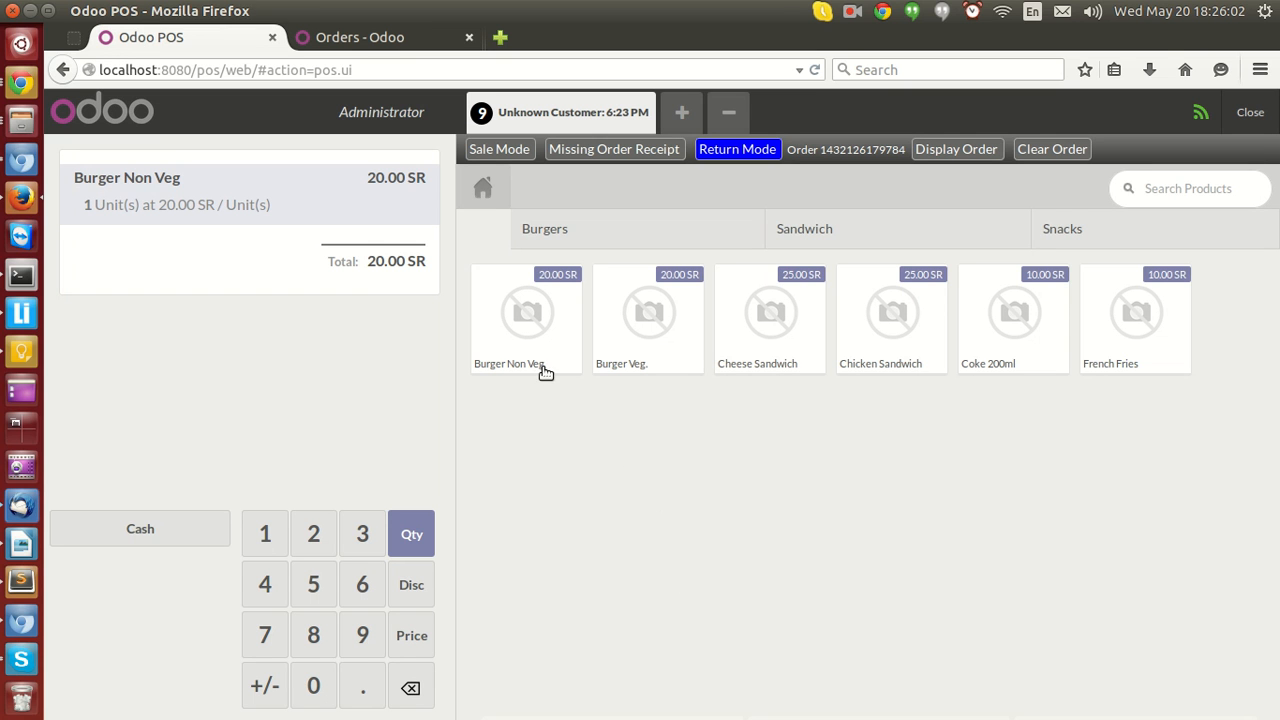
click(531, 316)
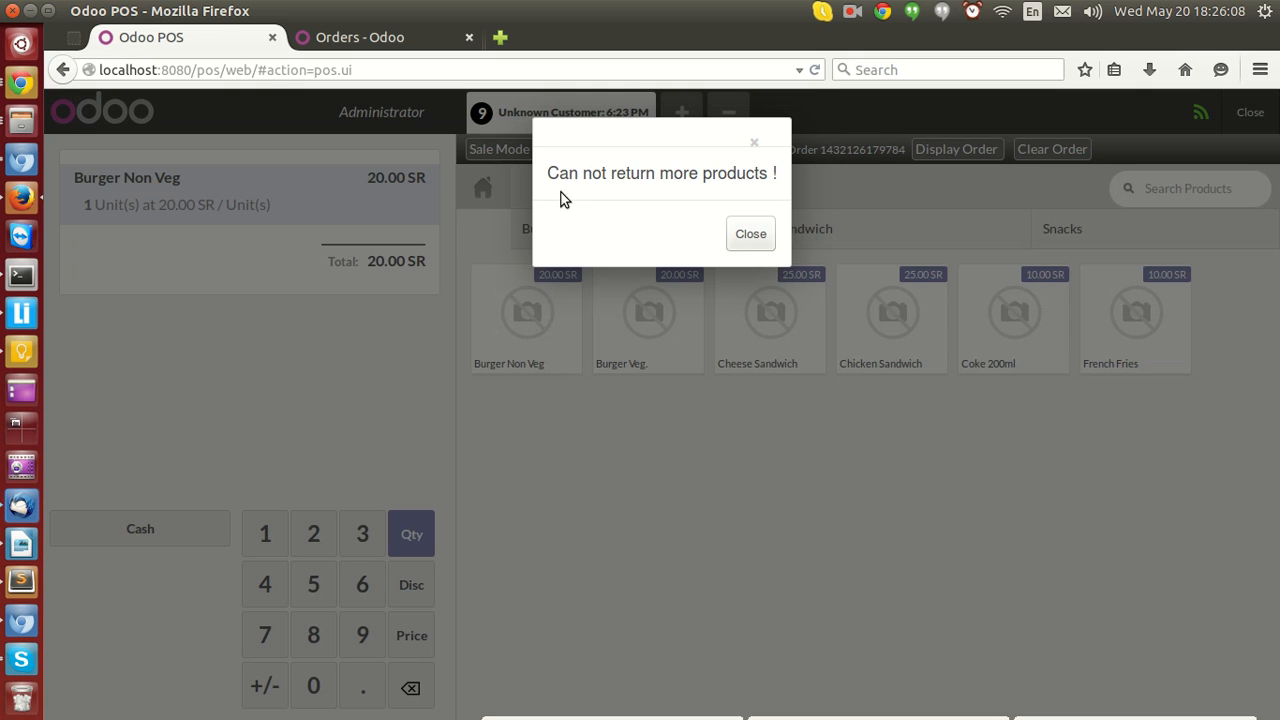
click(750, 234)
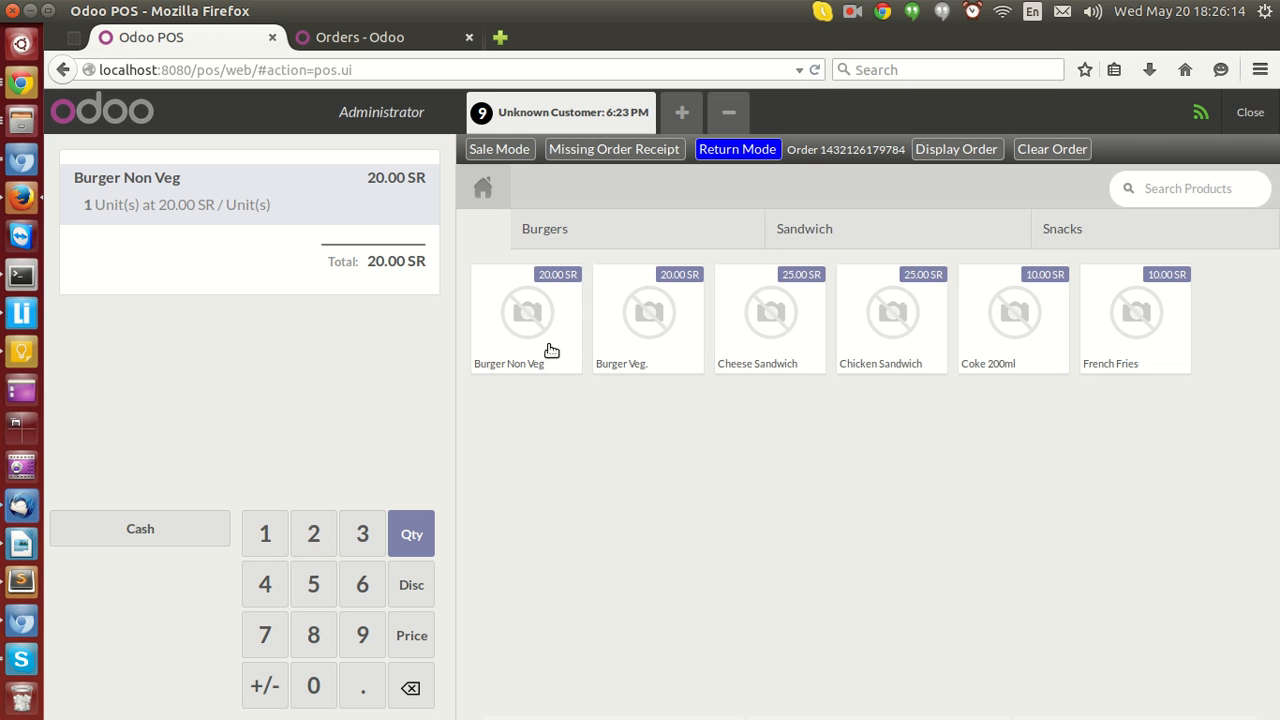
Add two Burger Veg. to the return order, try adding a third one and close the message.
click(401, 40)
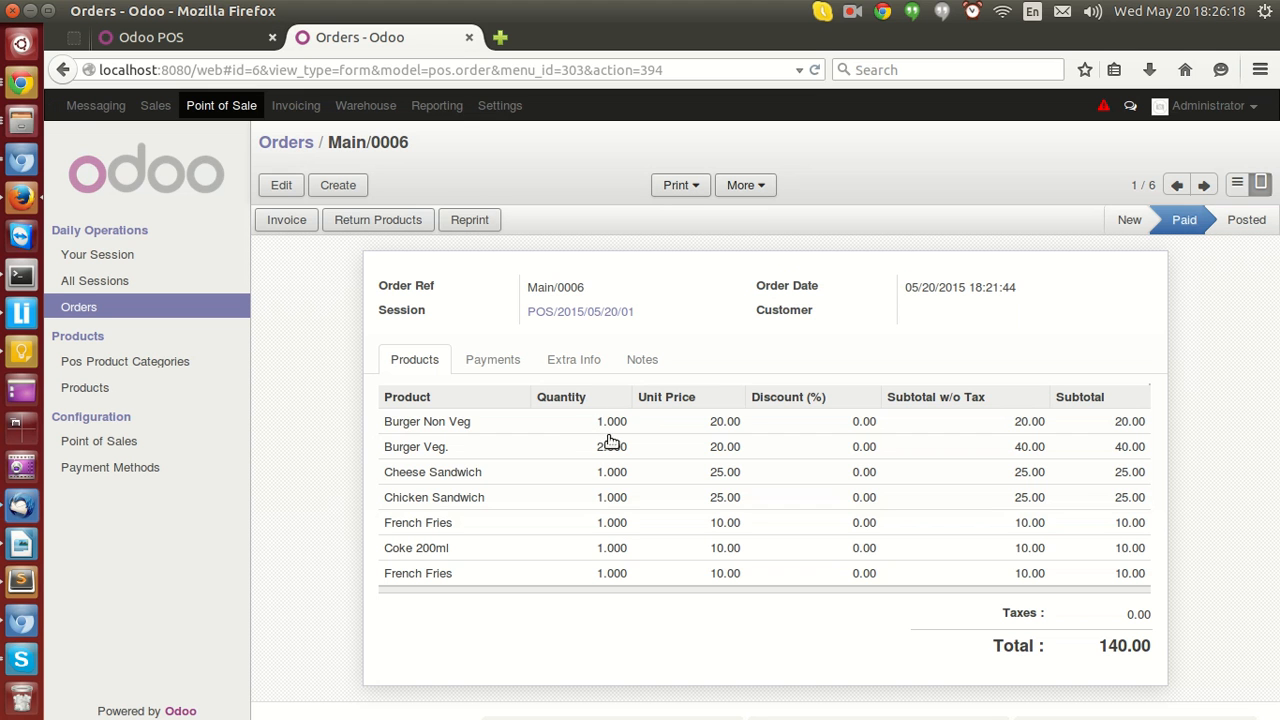
click(217, 46)
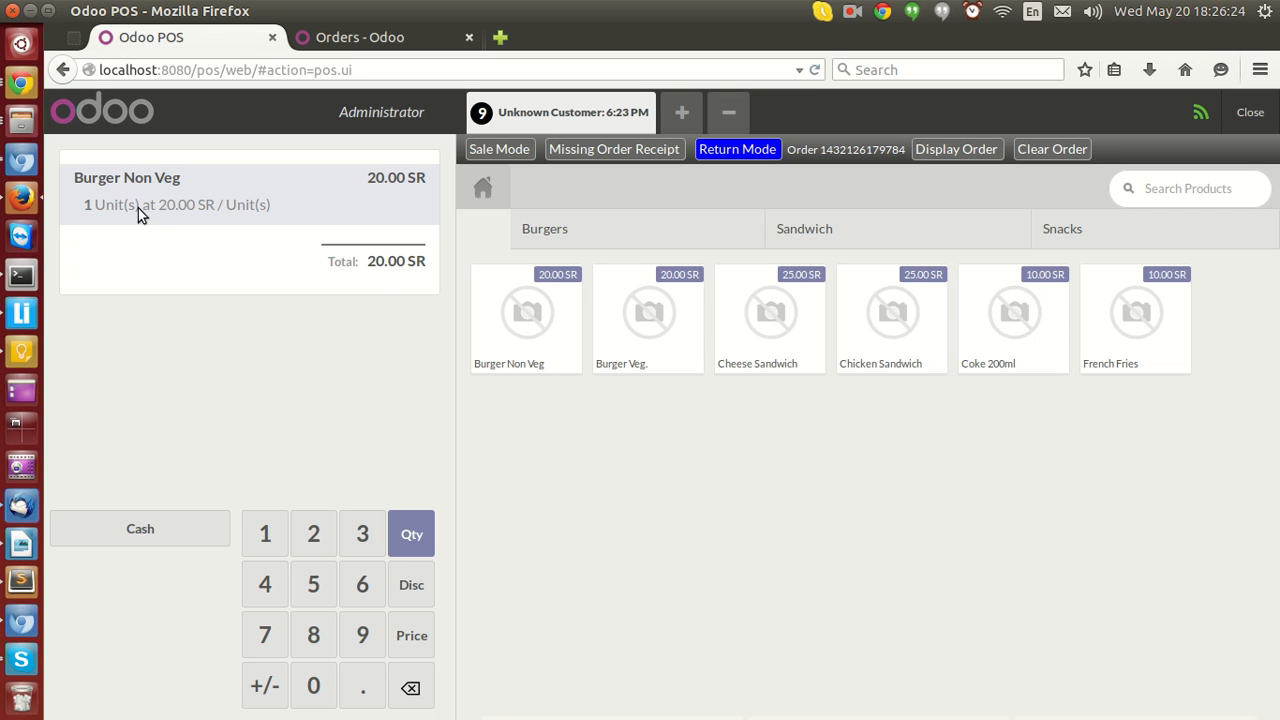
click(634, 328)
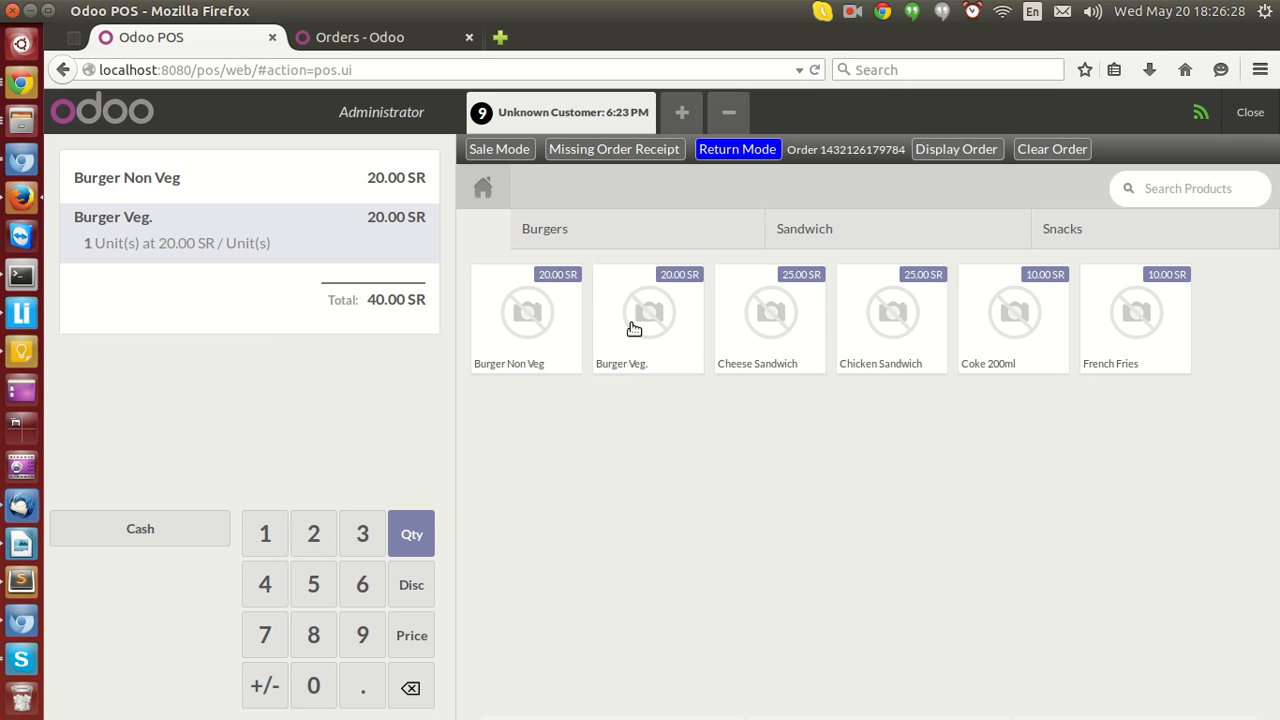
click(634, 328)
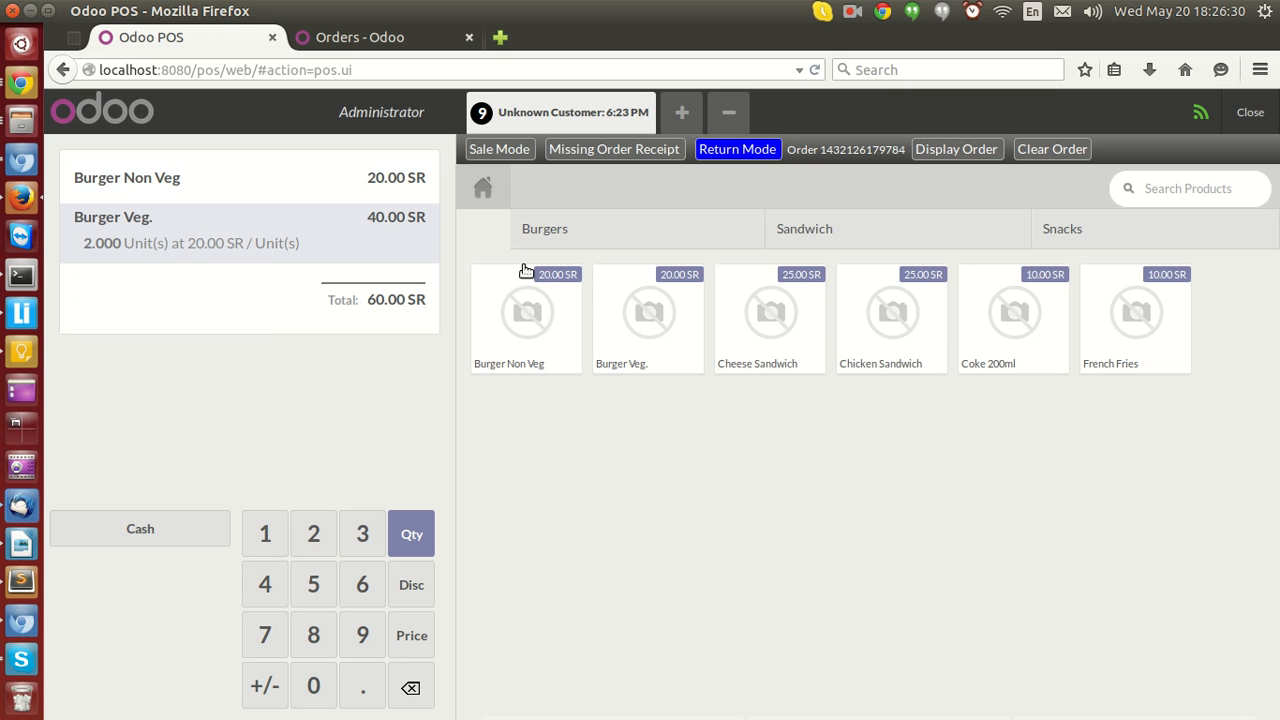
click(360, 37)
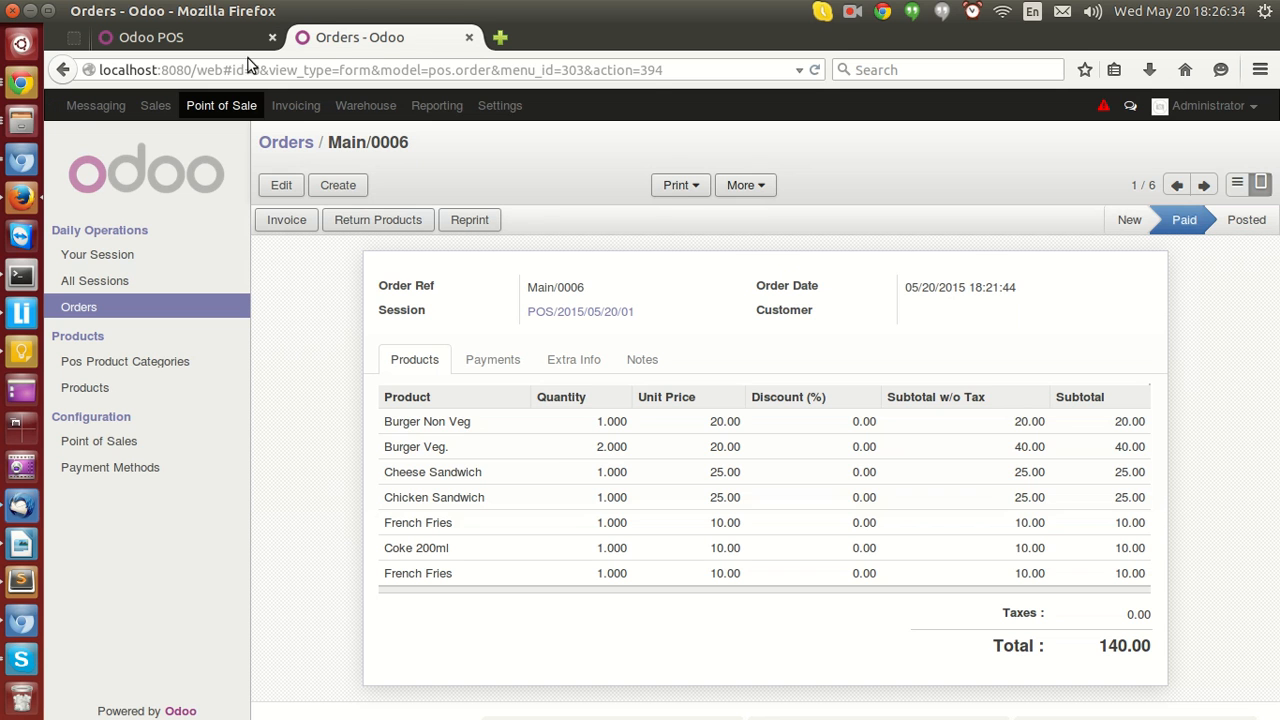
click(150, 37)
click(618, 329)
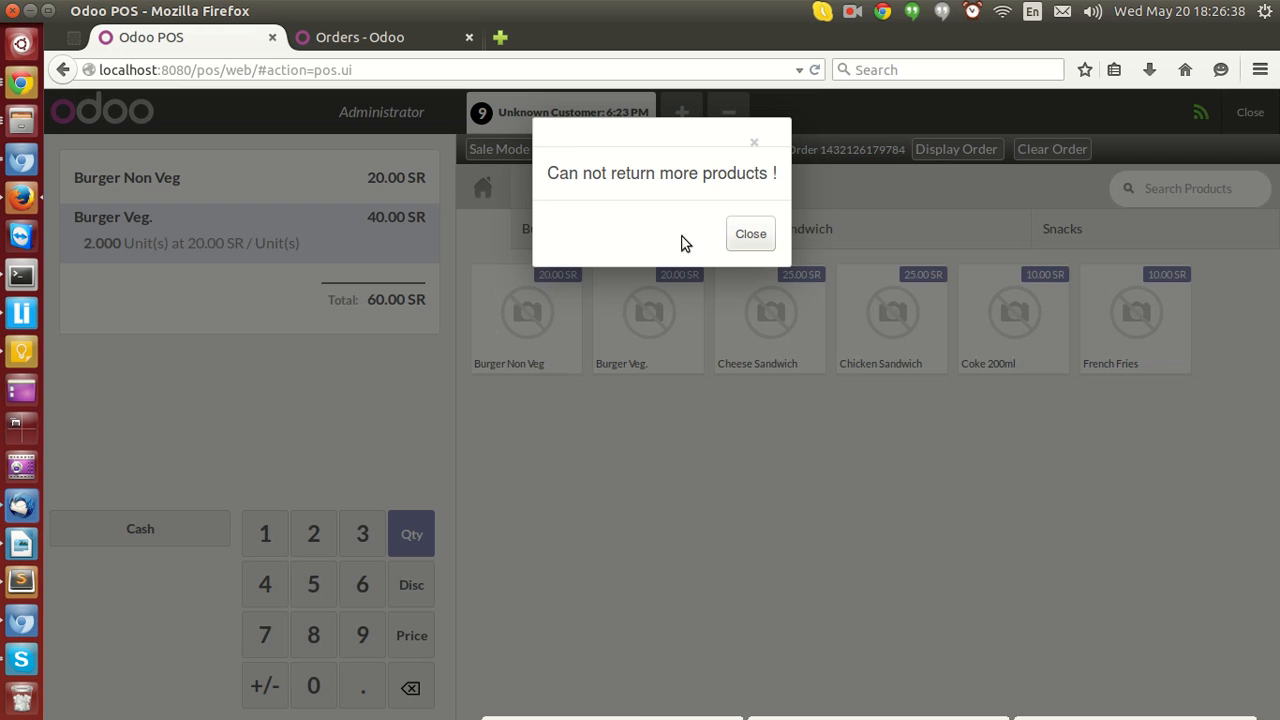
click(762, 234)
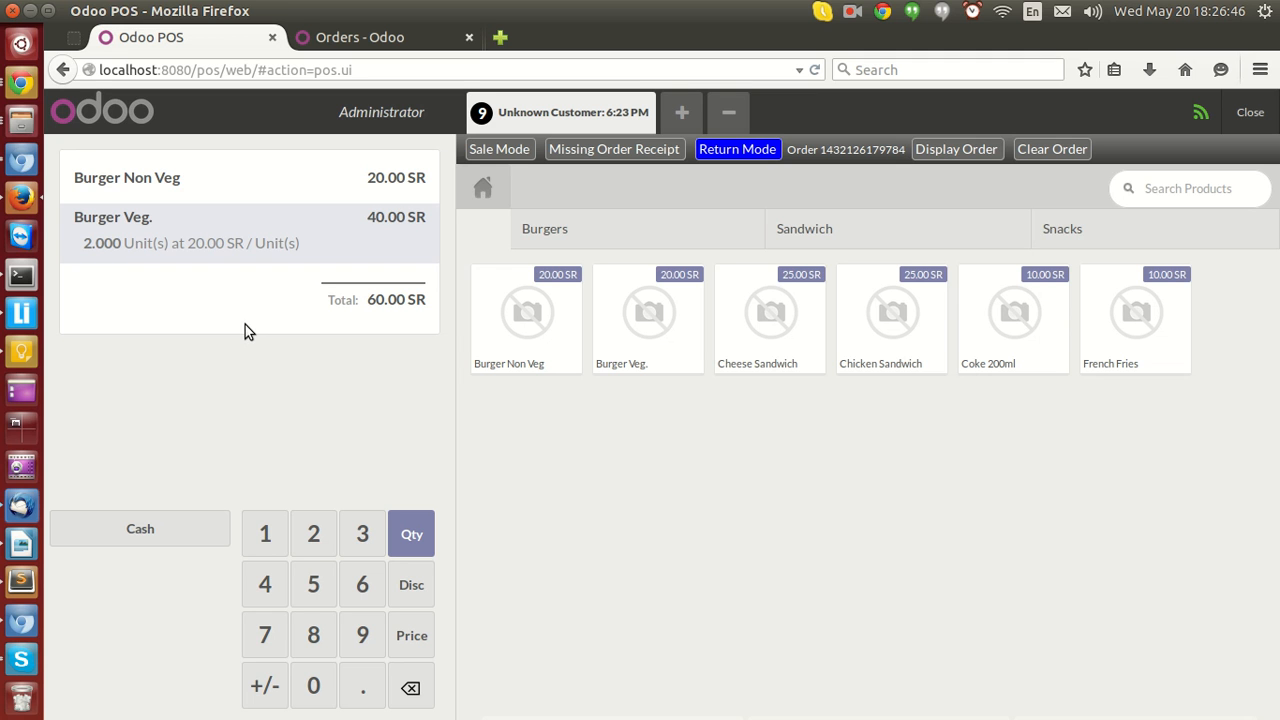
Pay the 60 SR return in cash, validate it, cancel the print dialog and start the next order.
click(134, 524)
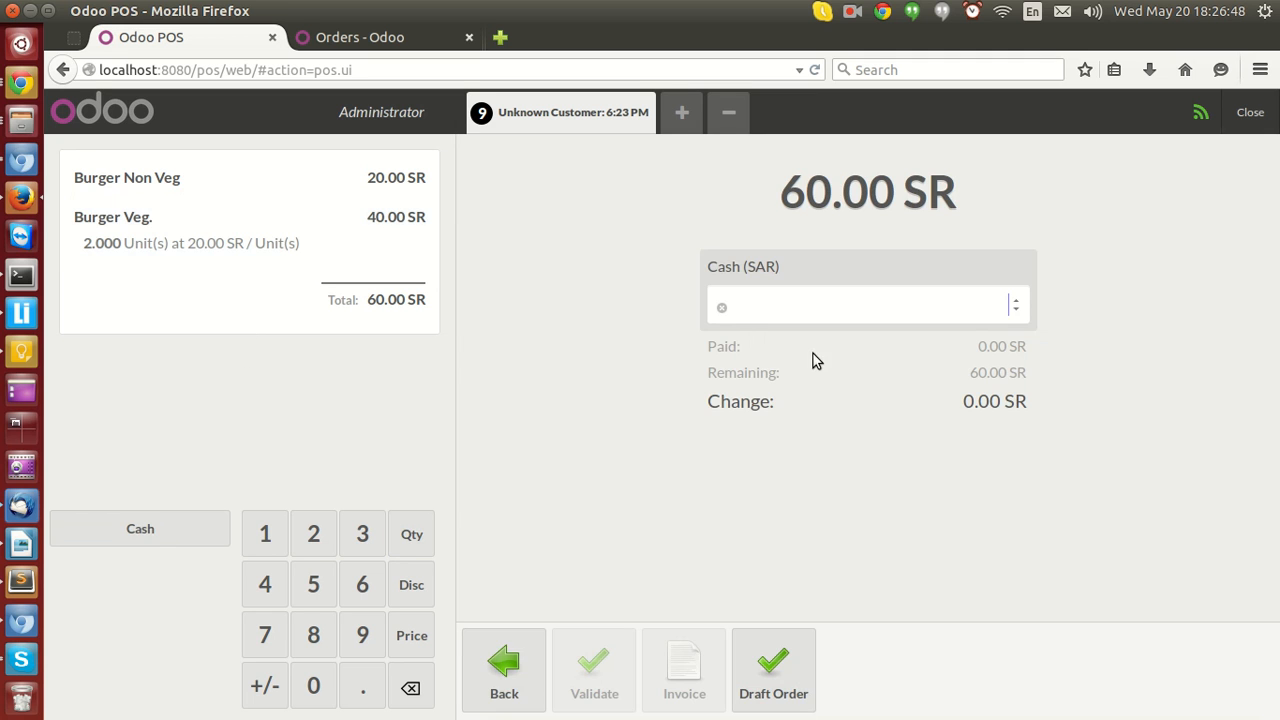
click(894, 291)
text(60)
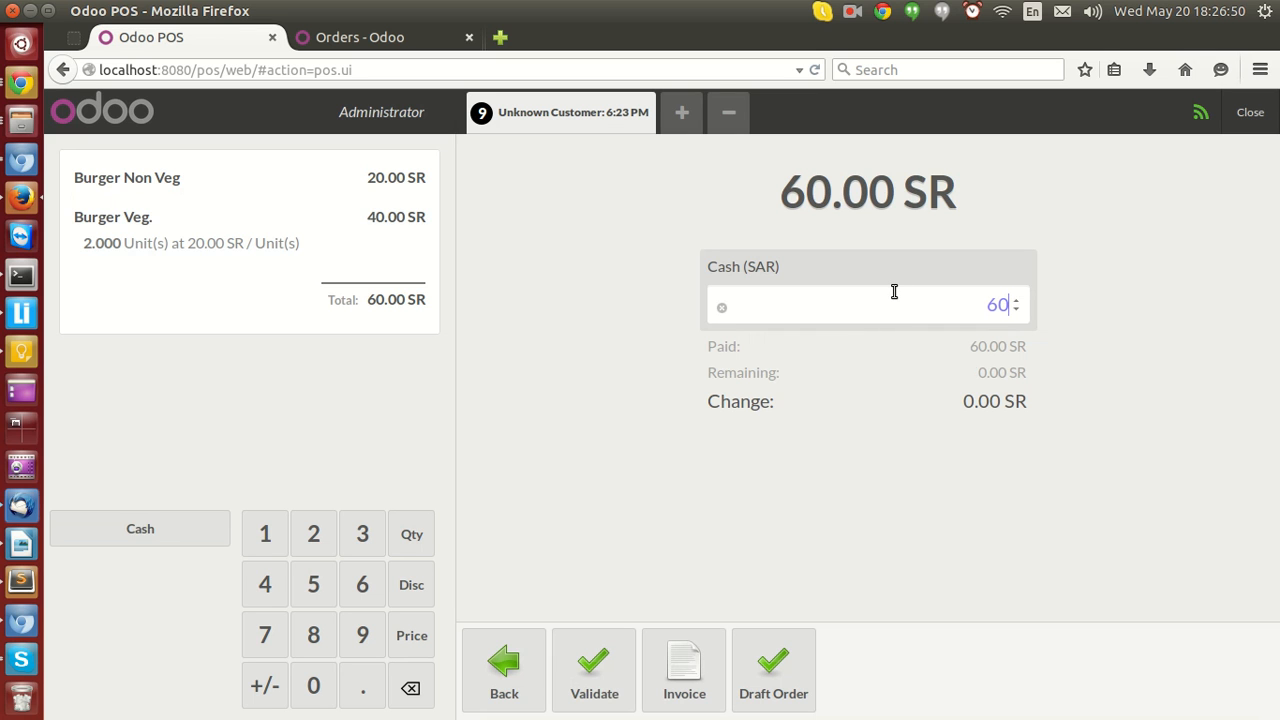
click(610, 662)
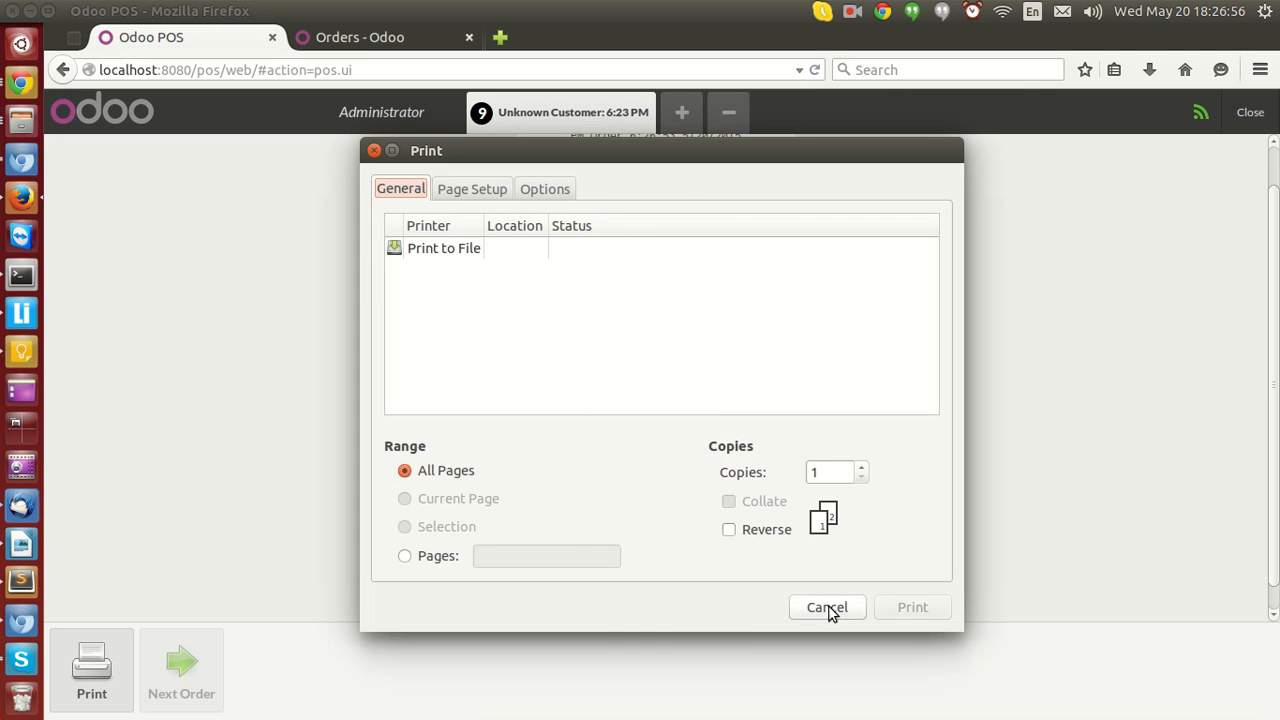
click(826, 606)
click(181, 668)
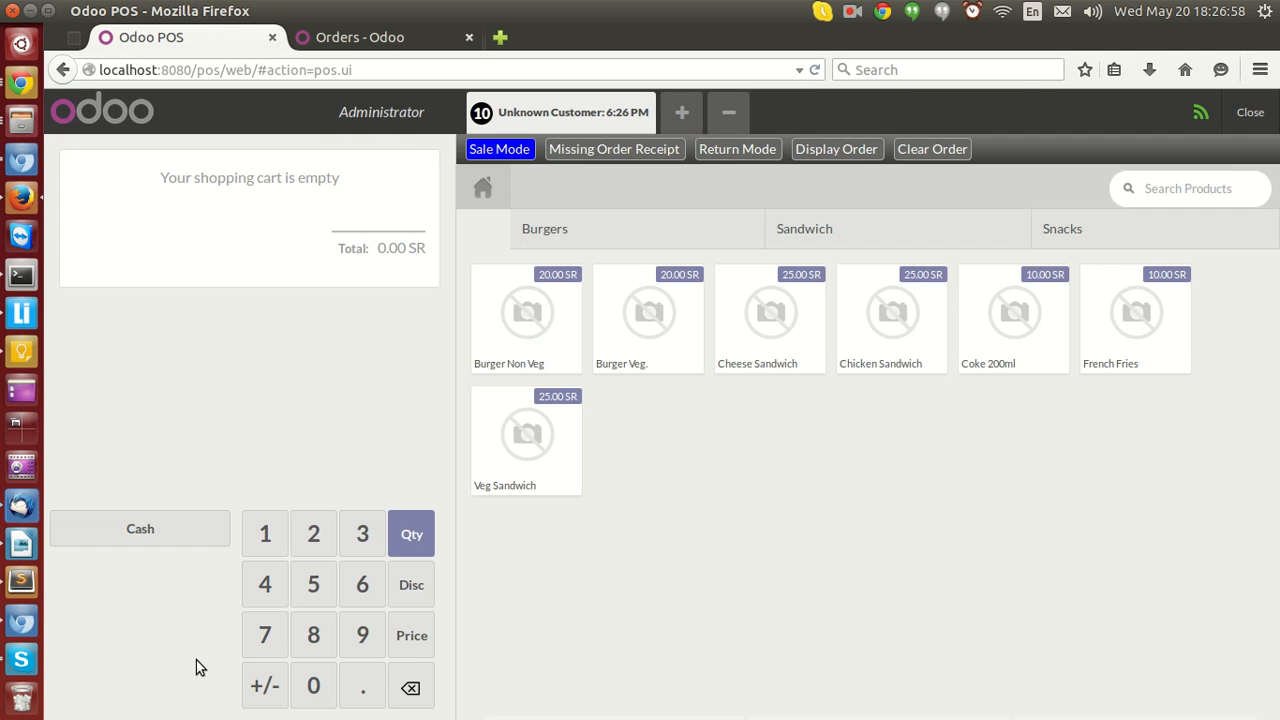
Open the backend Orders list to check the new return order.
click(366, 40)
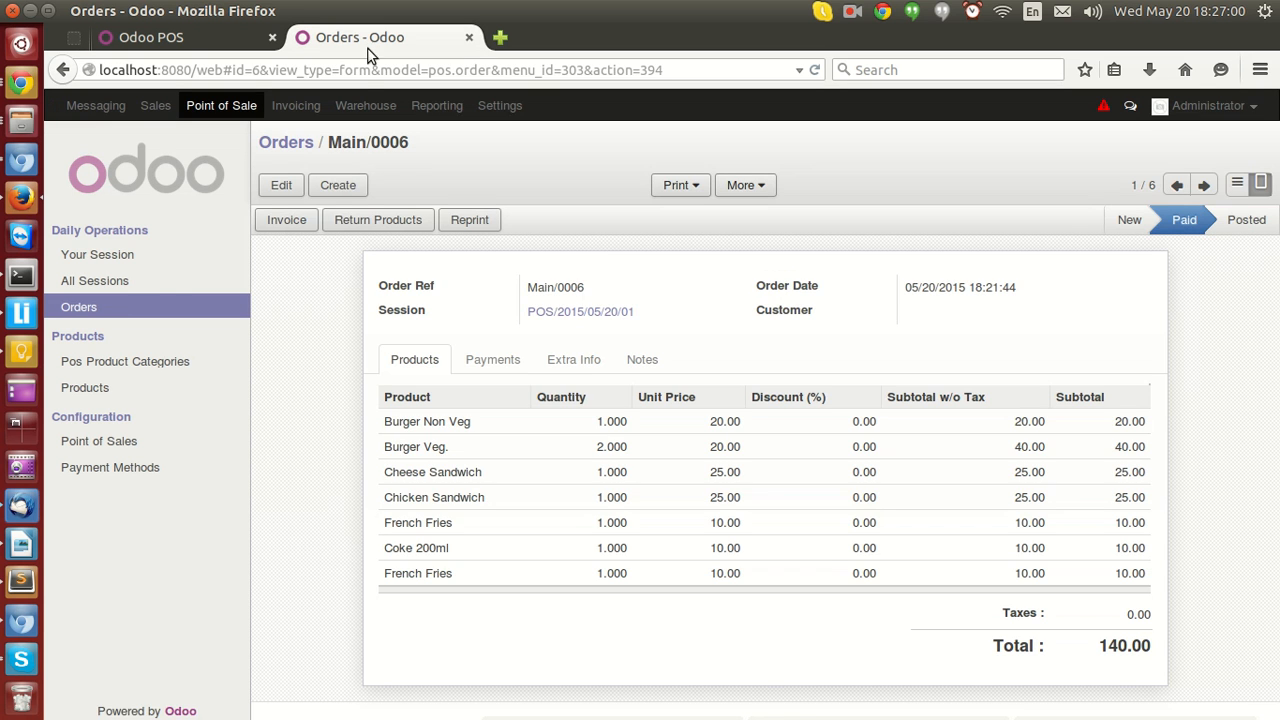
click(147, 306)
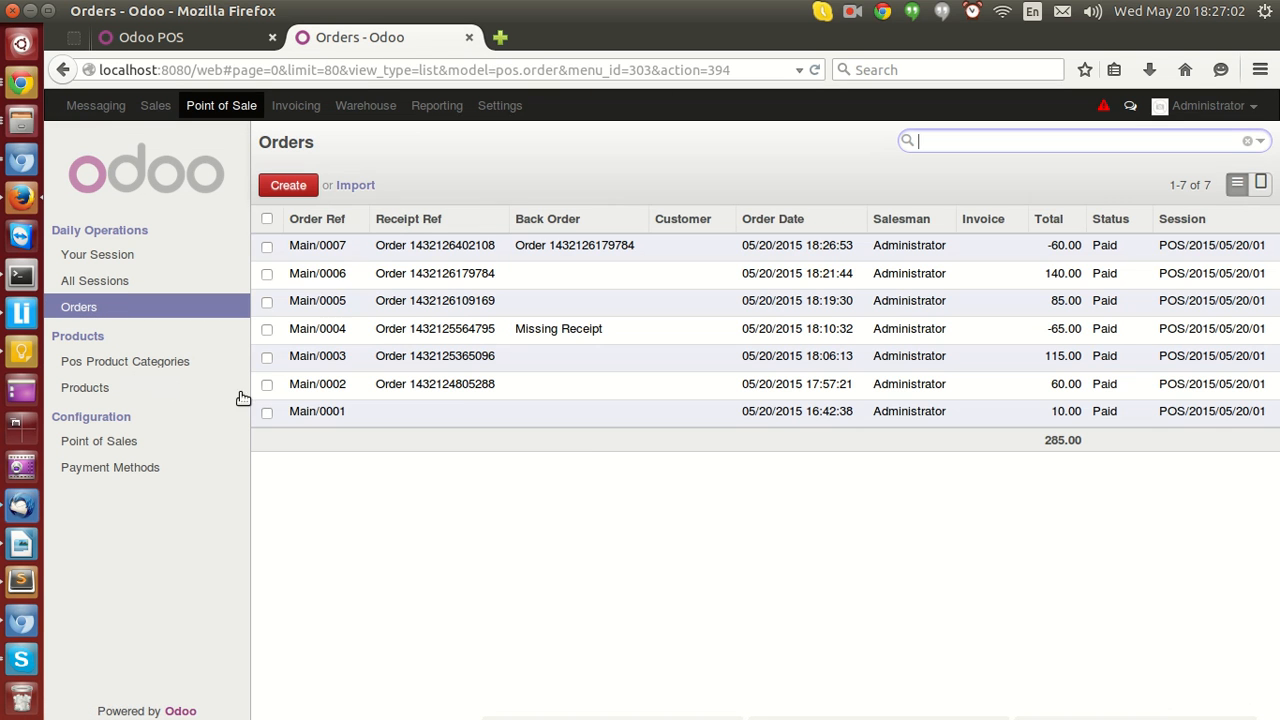
Examine return order Main/0007's products, payments and extra info, including its back order reference.
click(267, 247)
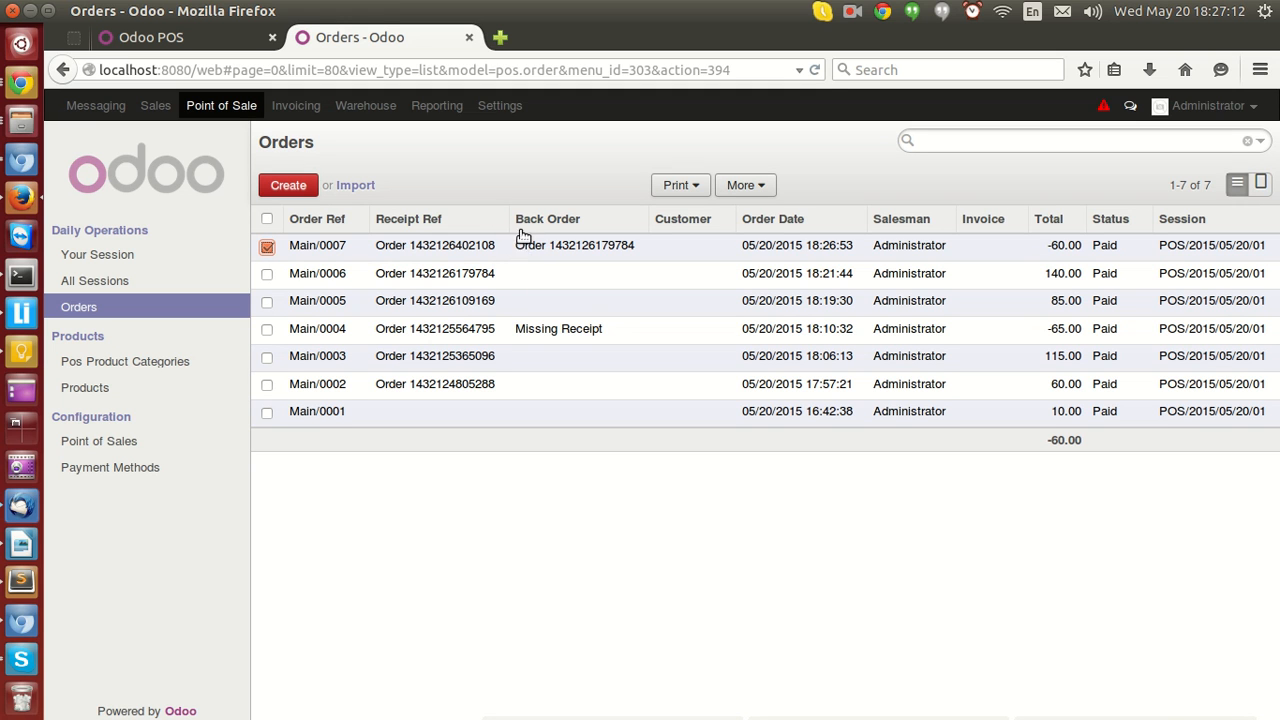
drag(549, 250, 637, 258)
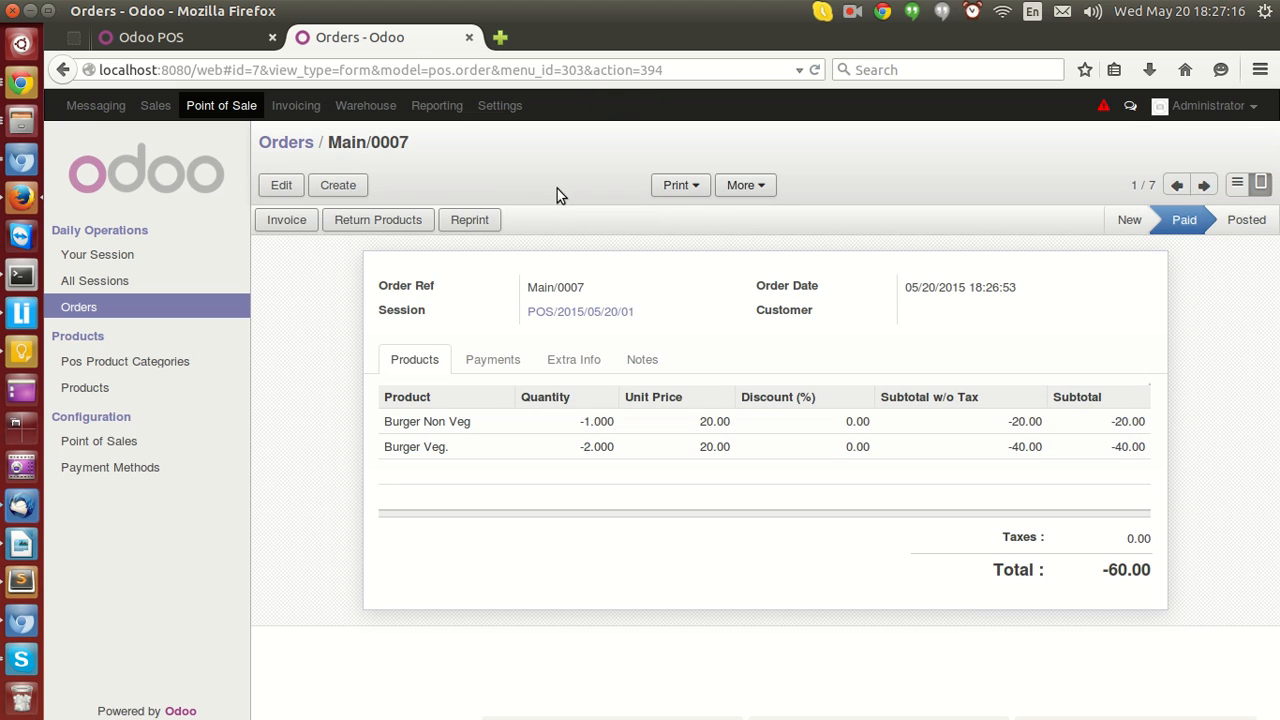
click(297, 148)
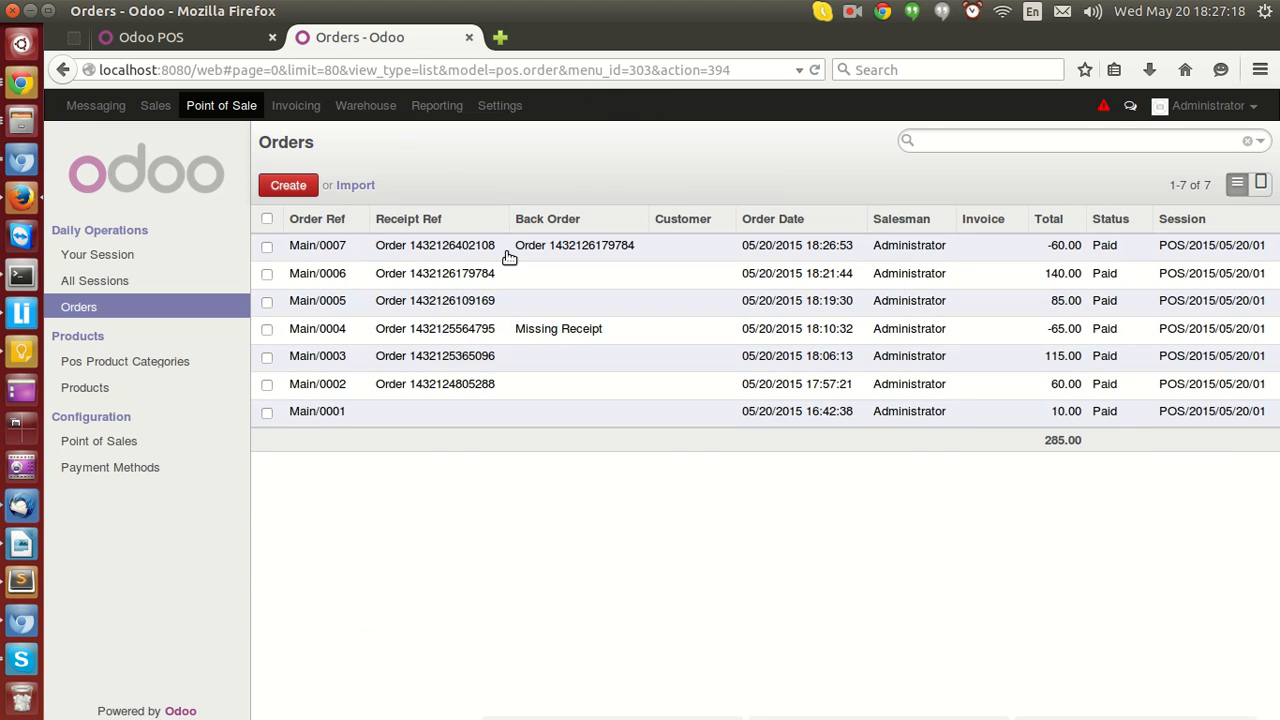
click(475, 253)
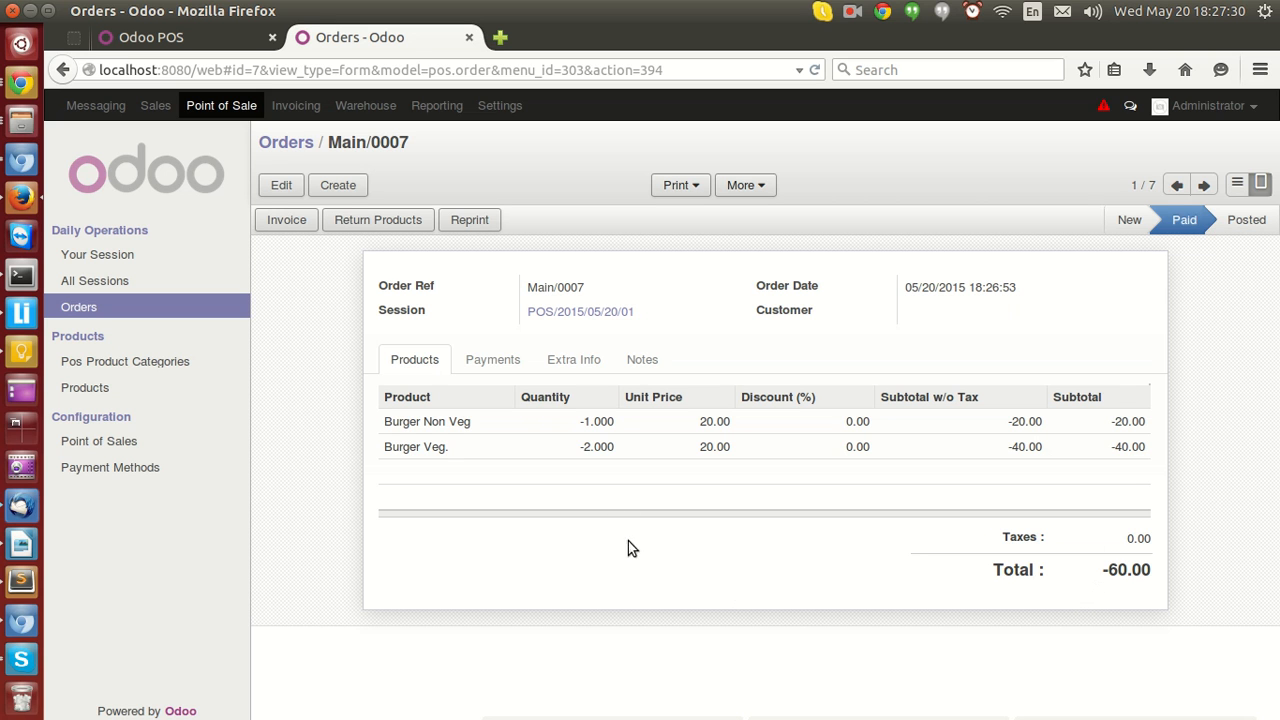
click(550, 363)
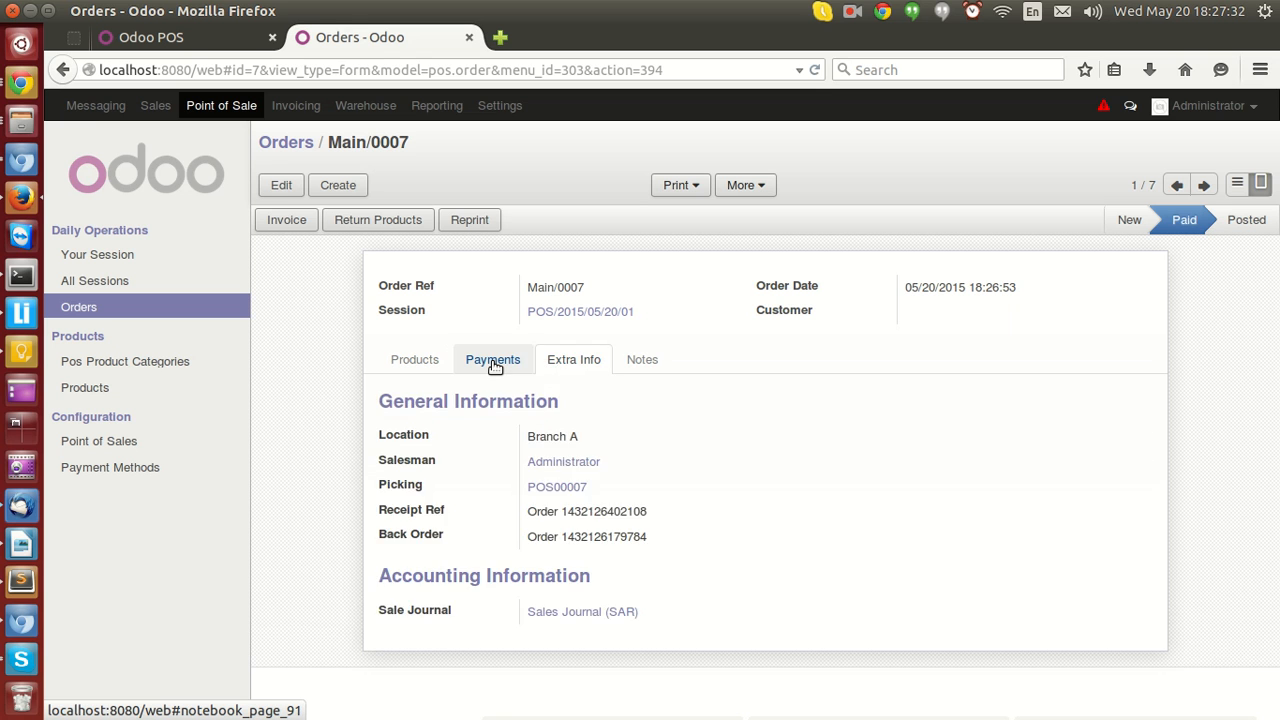
click(494, 365)
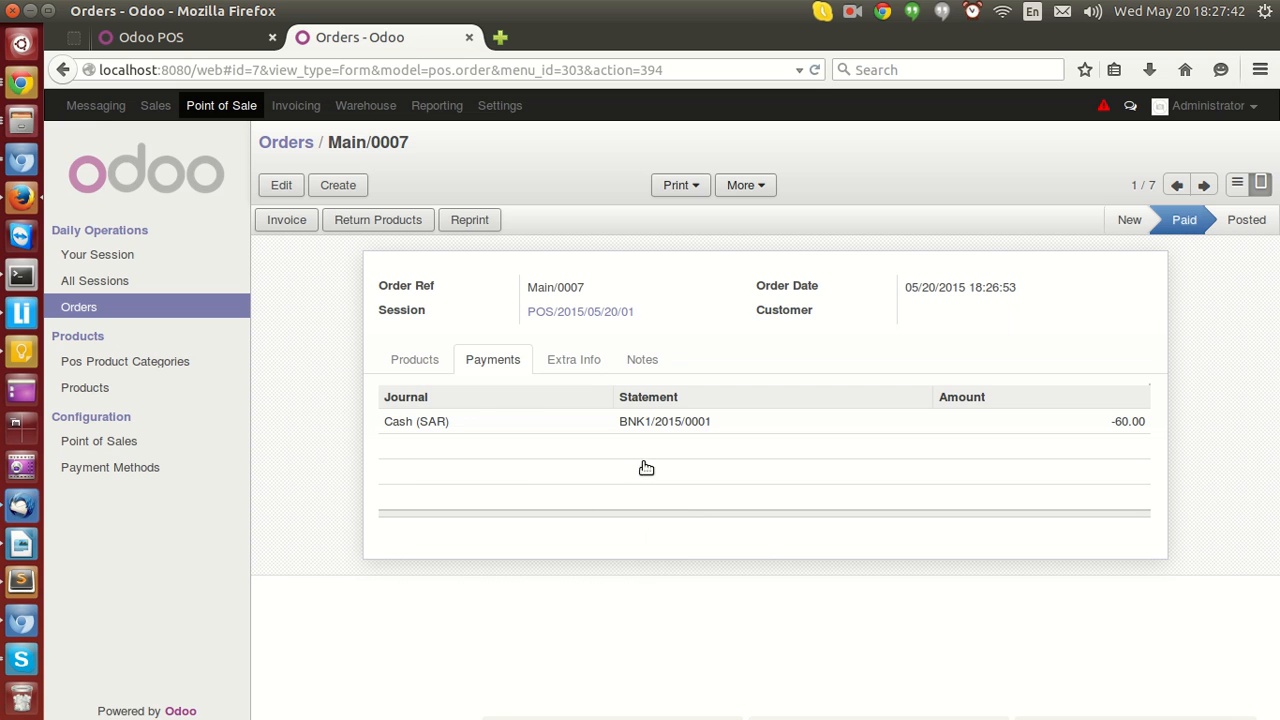
click(580, 368)
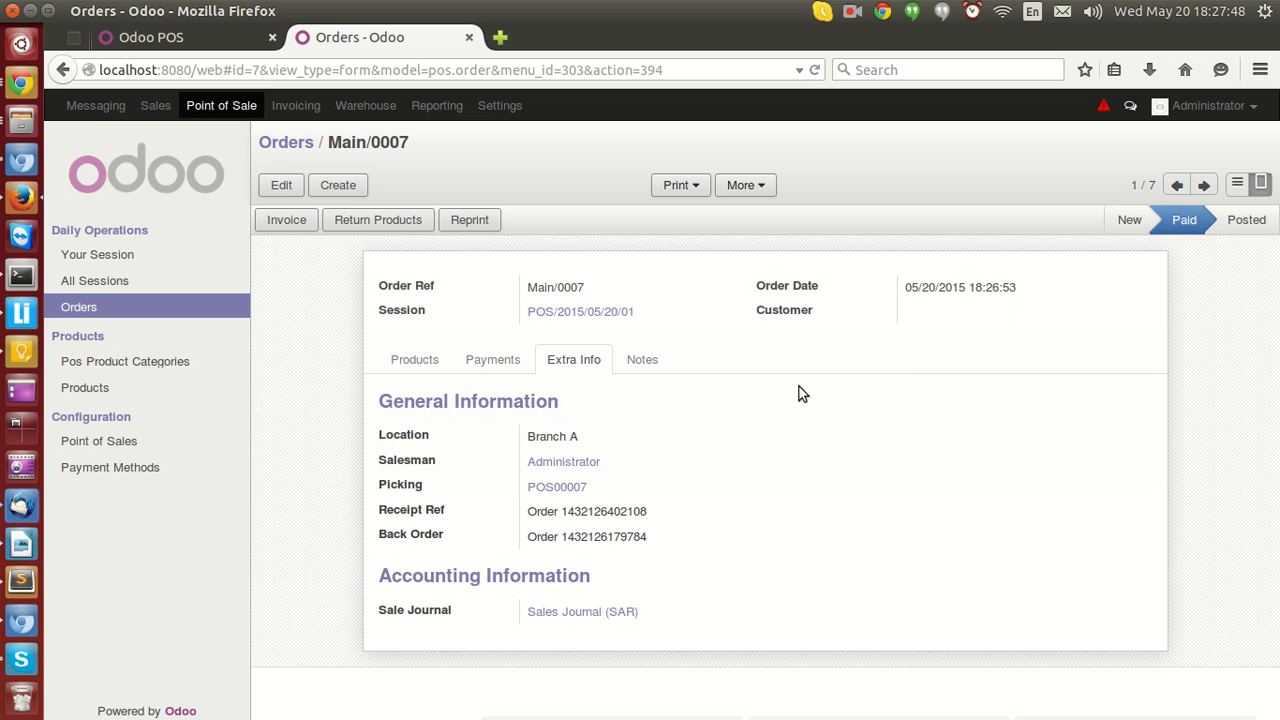
drag(526, 537, 622, 538)
click(622, 538)
click(227, 315)
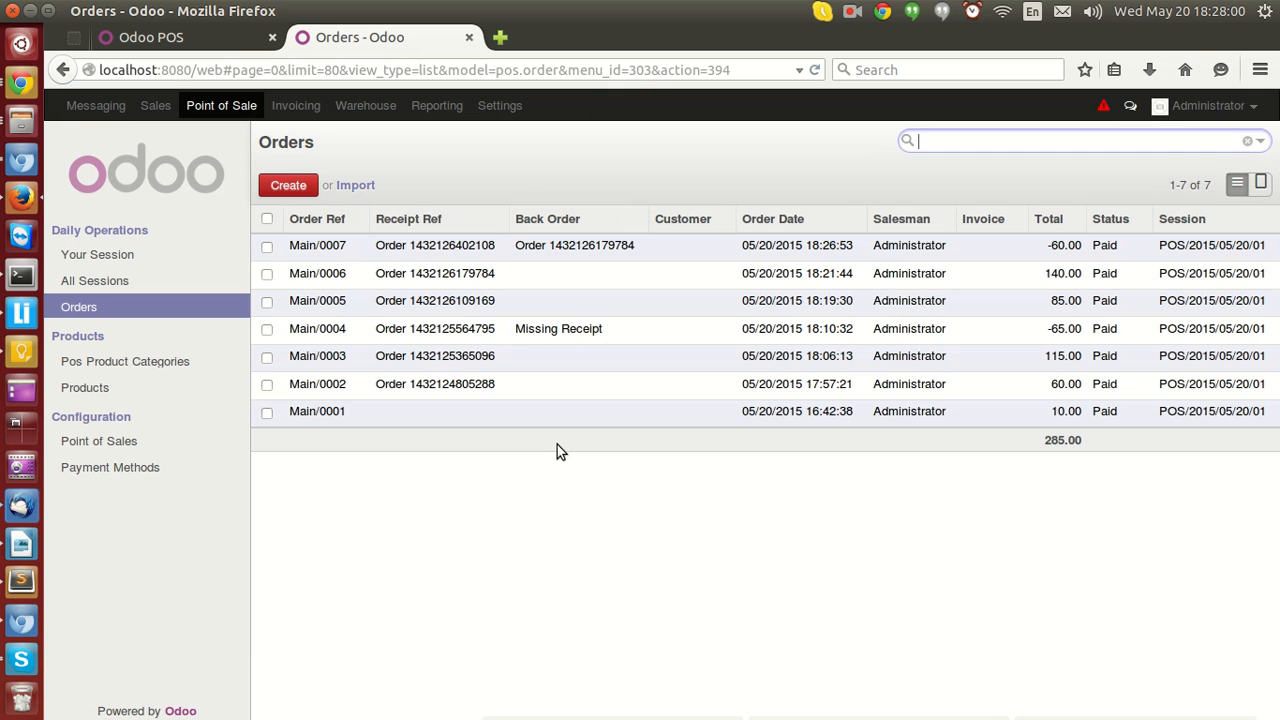
In the POS, clear the current order, switch to Missing Order Receipt mode and add one Cheese Sandwich.
click(148, 40)
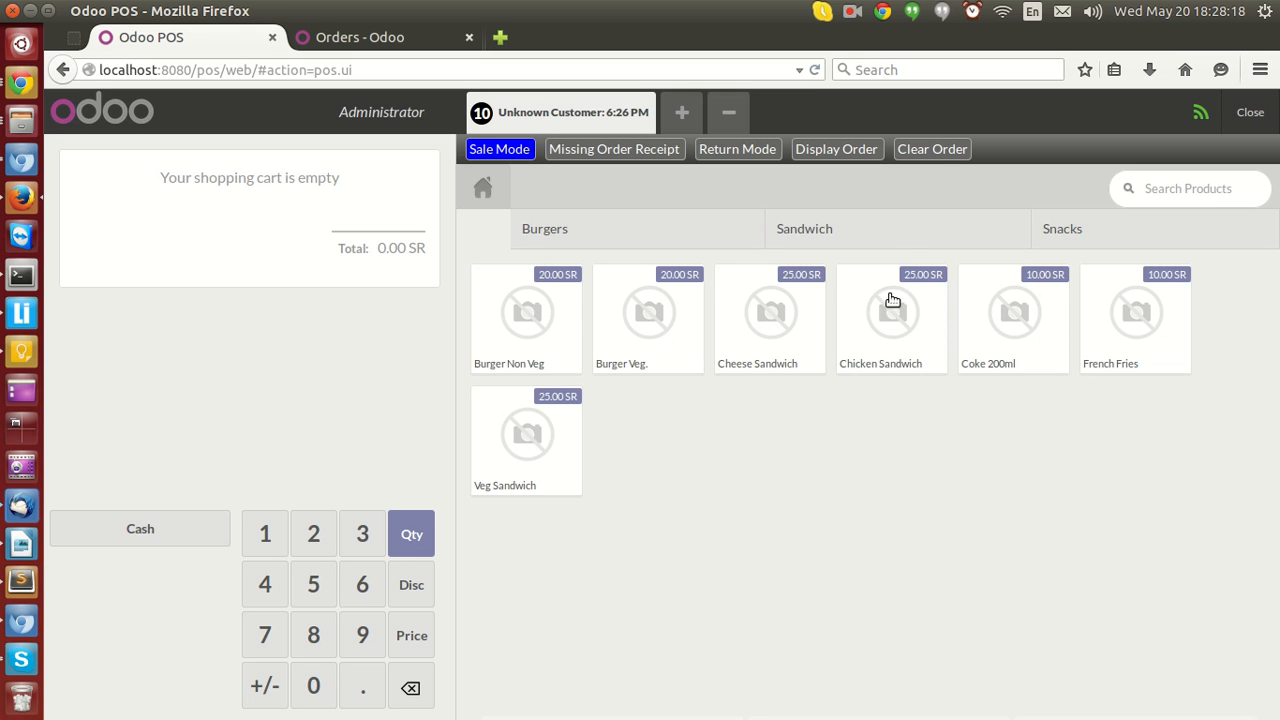
click(933, 149)
click(609, 156)
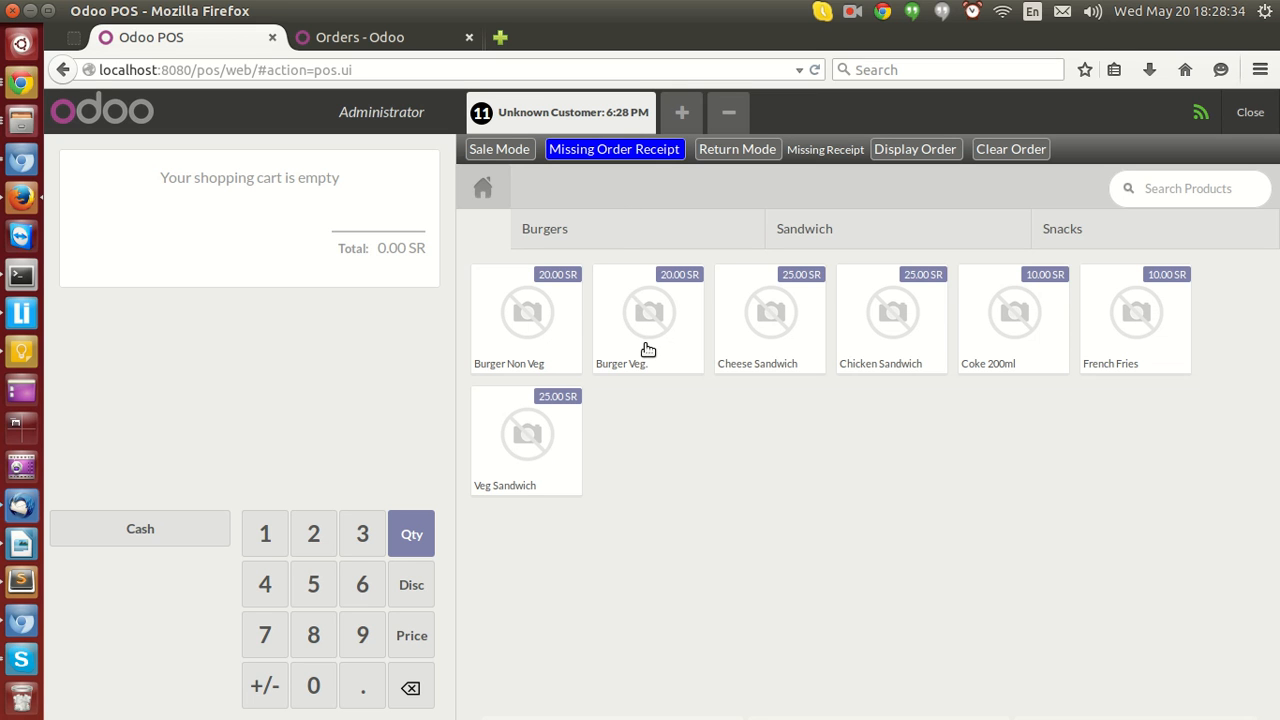
click(769, 330)
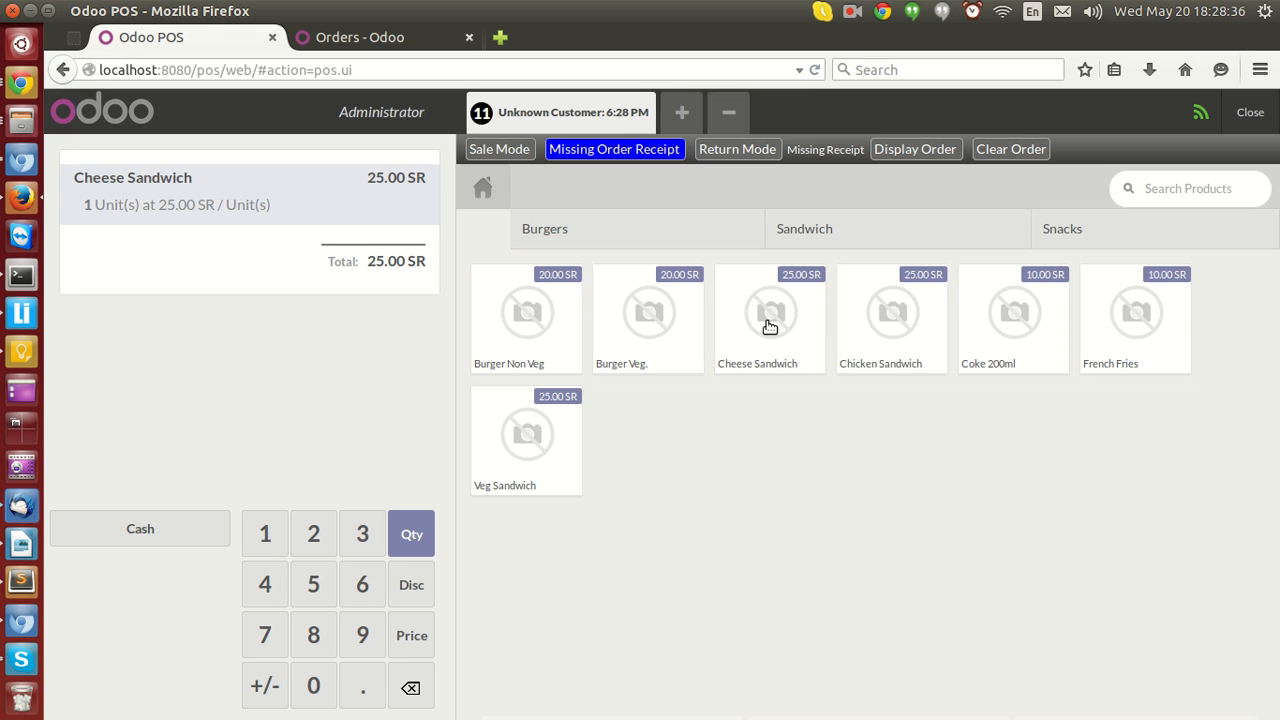
Pay the missing-receipt order with 25 in cash, validate it and cancel the print dialog.
click(160, 528)
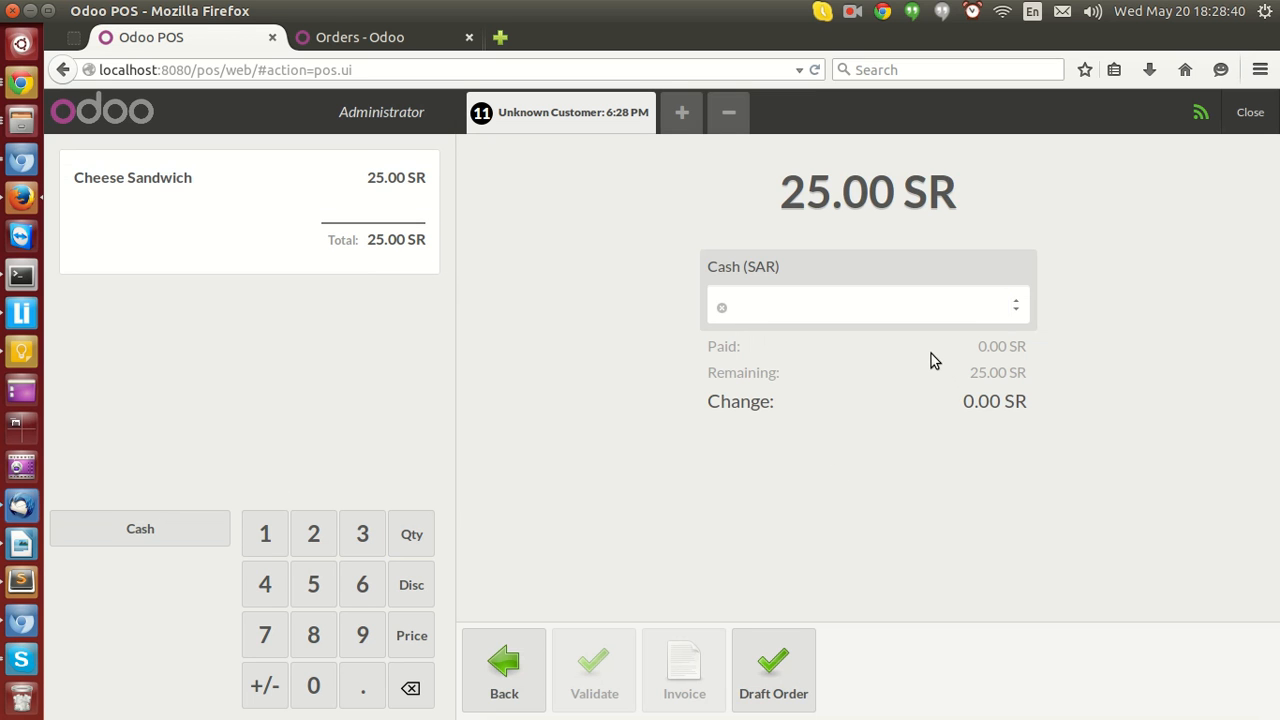
text(25)
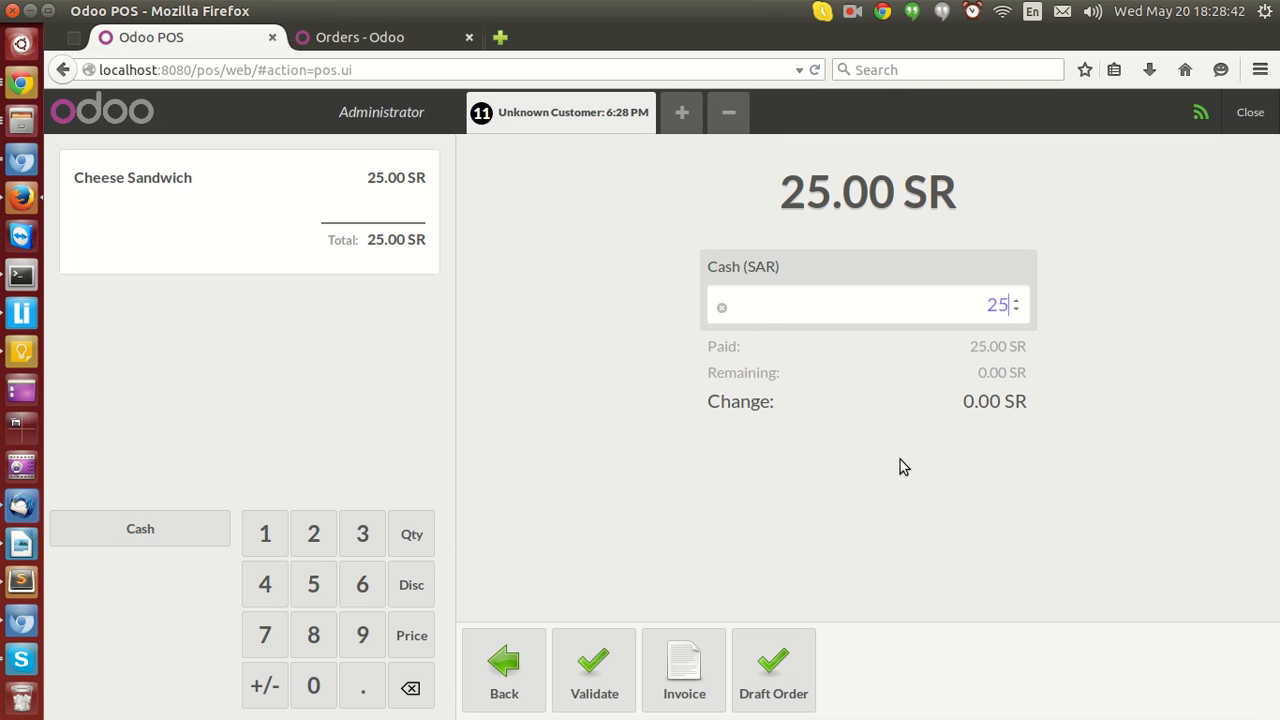
click(591, 662)
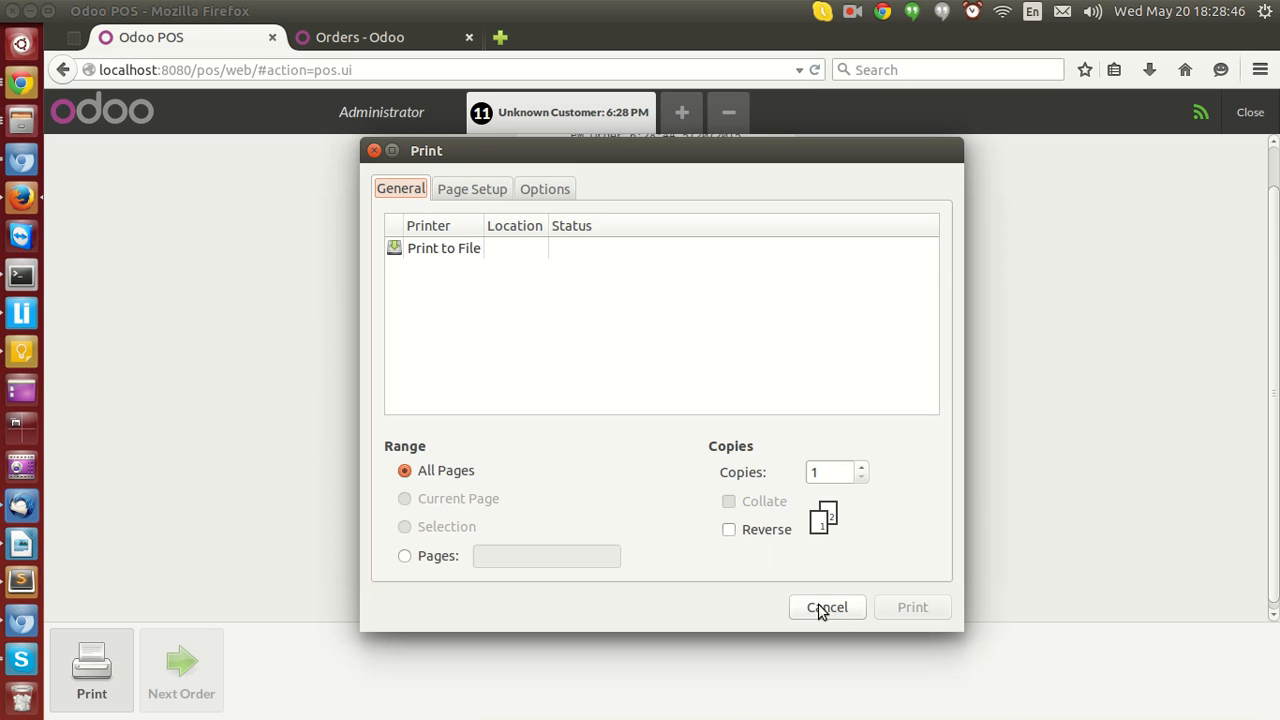
click(827, 606)
Refresh the backend Orders list and examine the new order Main/0008's products, payments, extra info and notes.
click(394, 37)
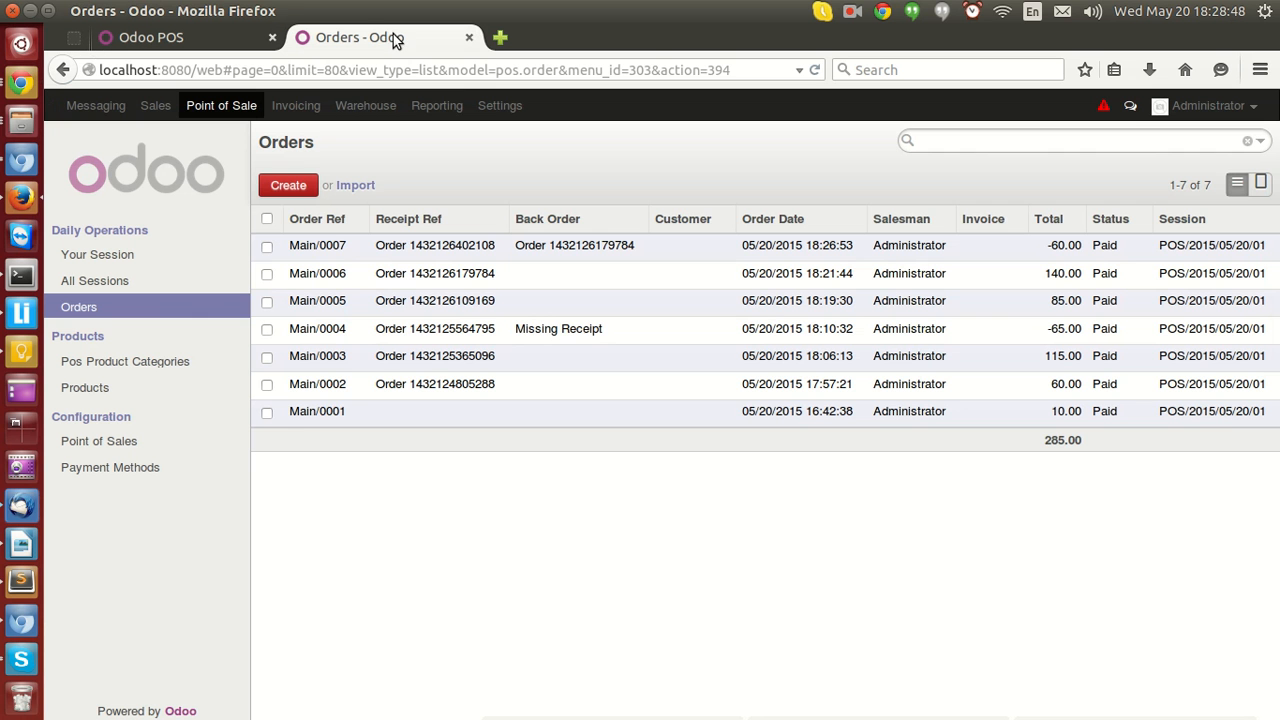
click(157, 311)
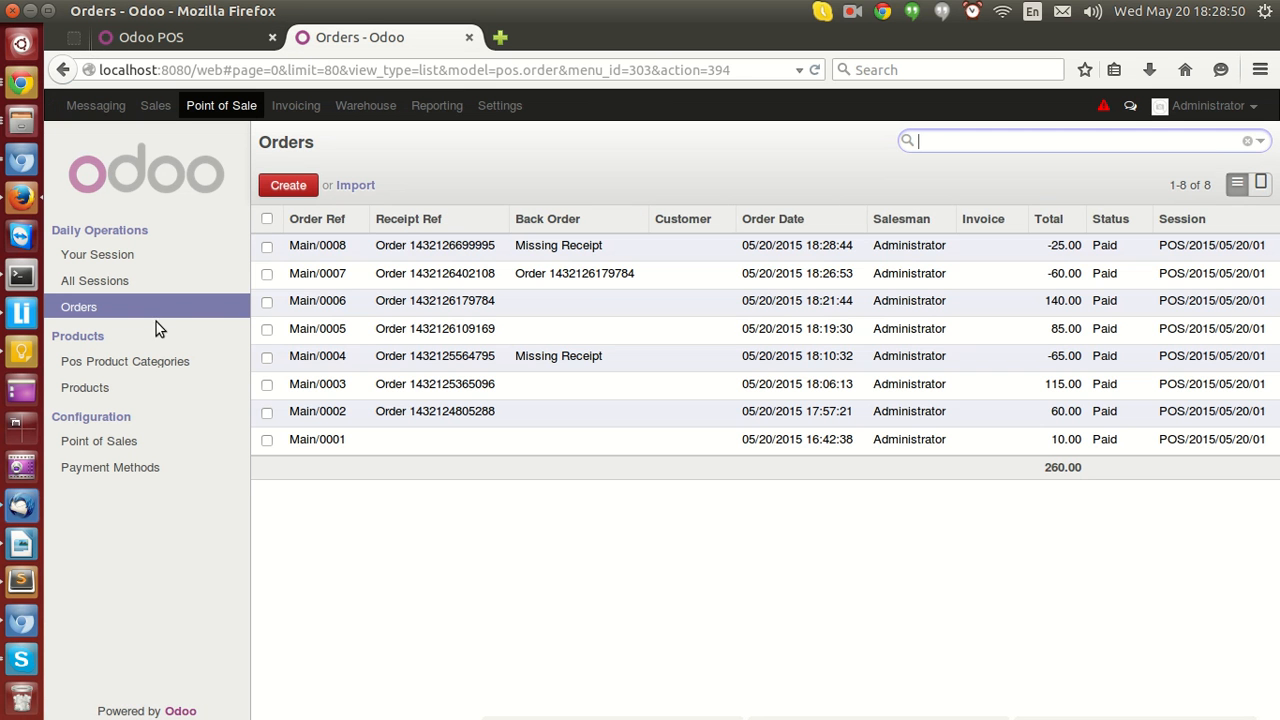
click(527, 247)
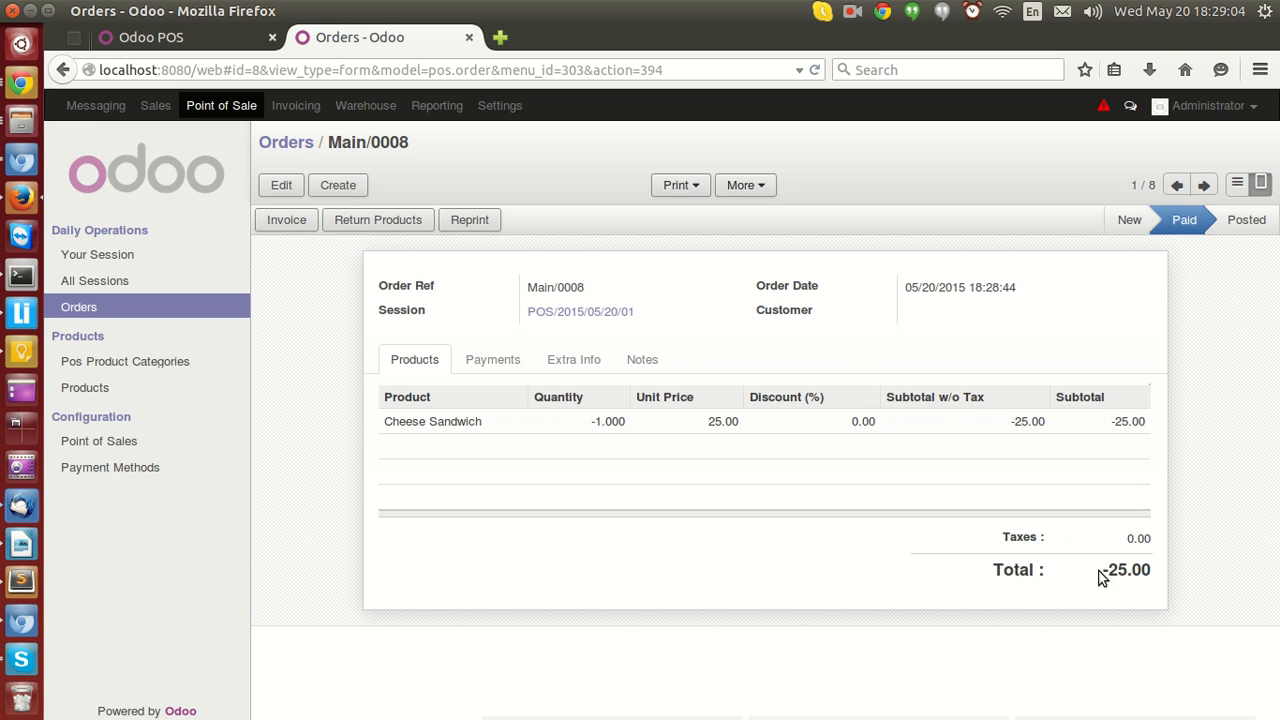
click(500, 364)
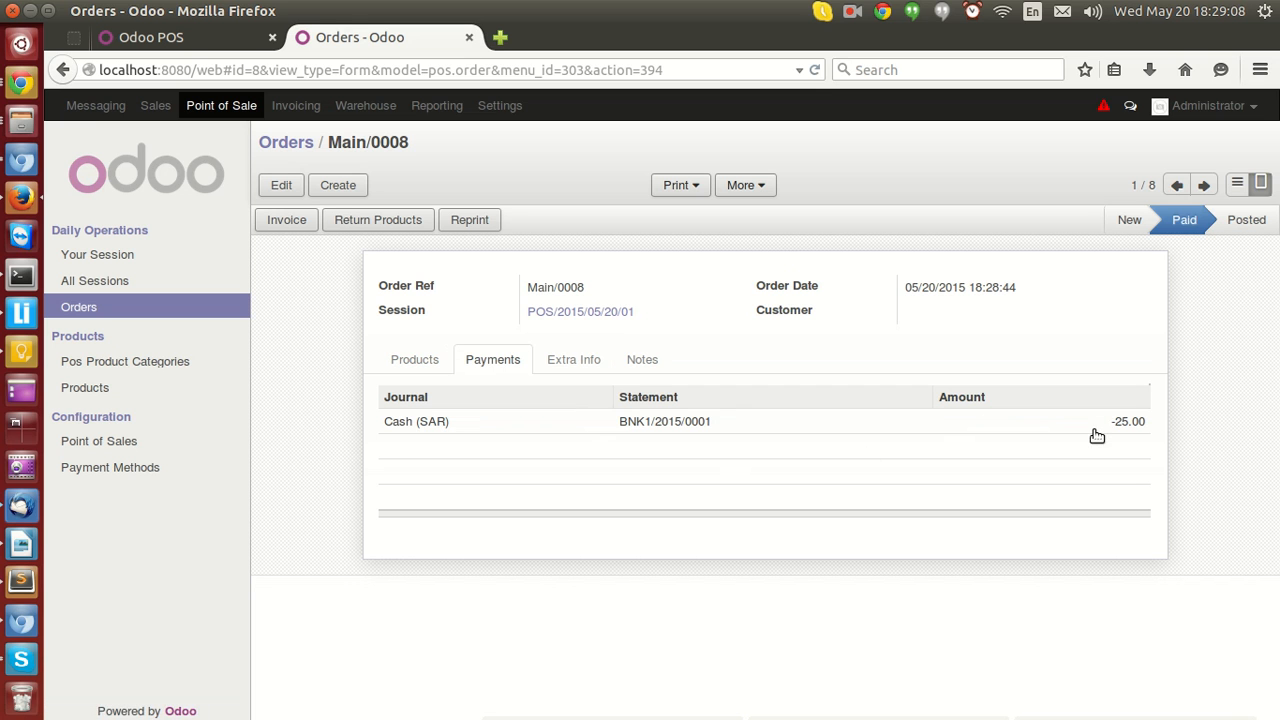
click(576, 362)
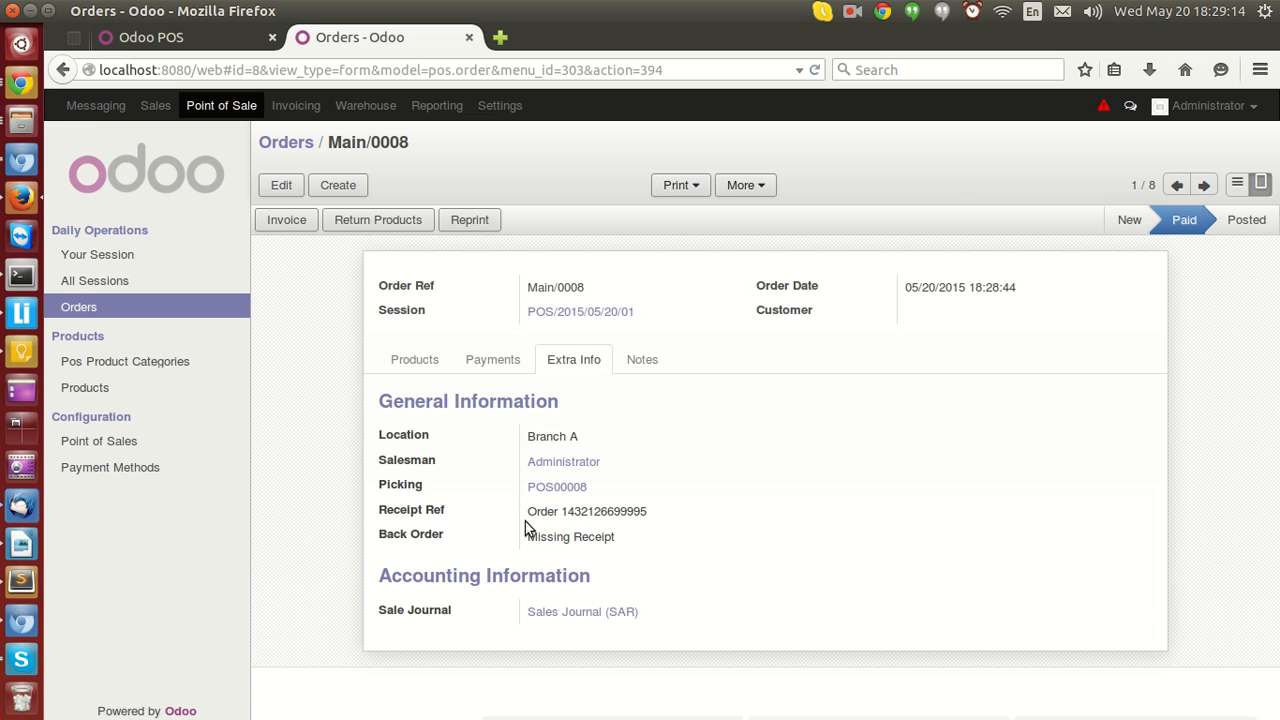
drag(525, 537, 615, 535)
click(635, 542)
click(642, 361)
click(560, 361)
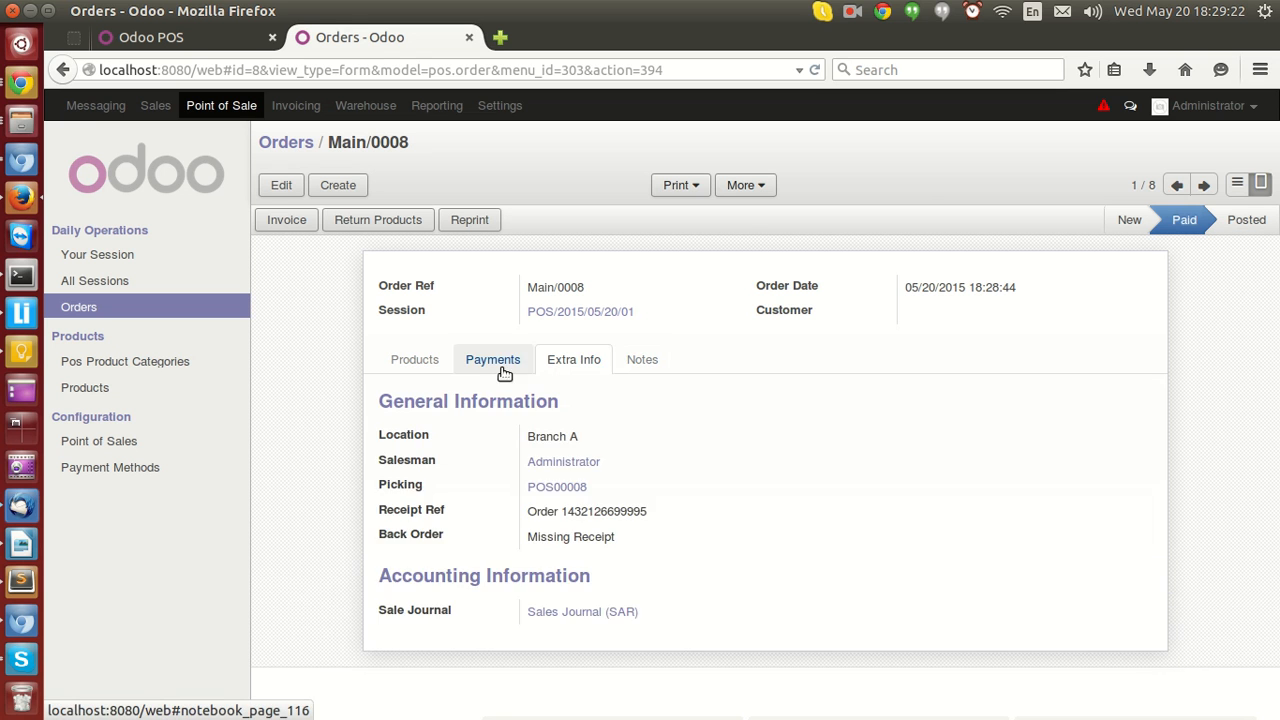
click(418, 362)
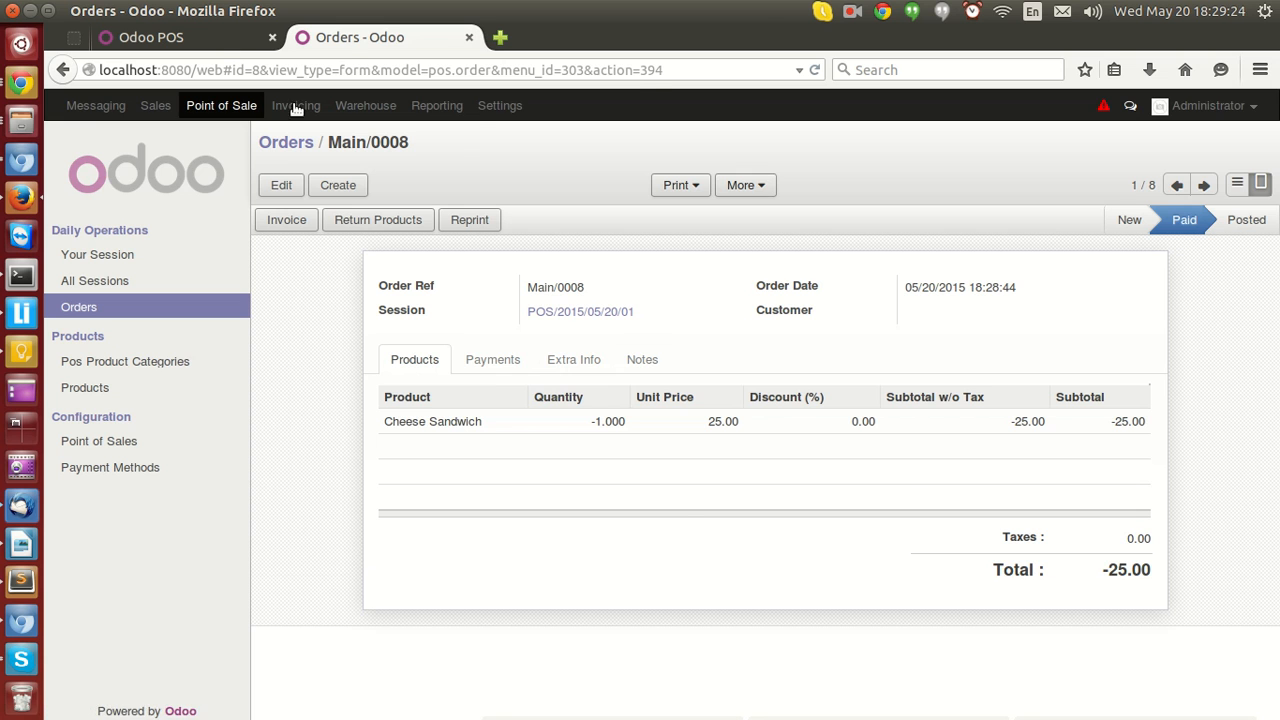
Return to the POS, start the next order and clear the empty order.
click(206, 40)
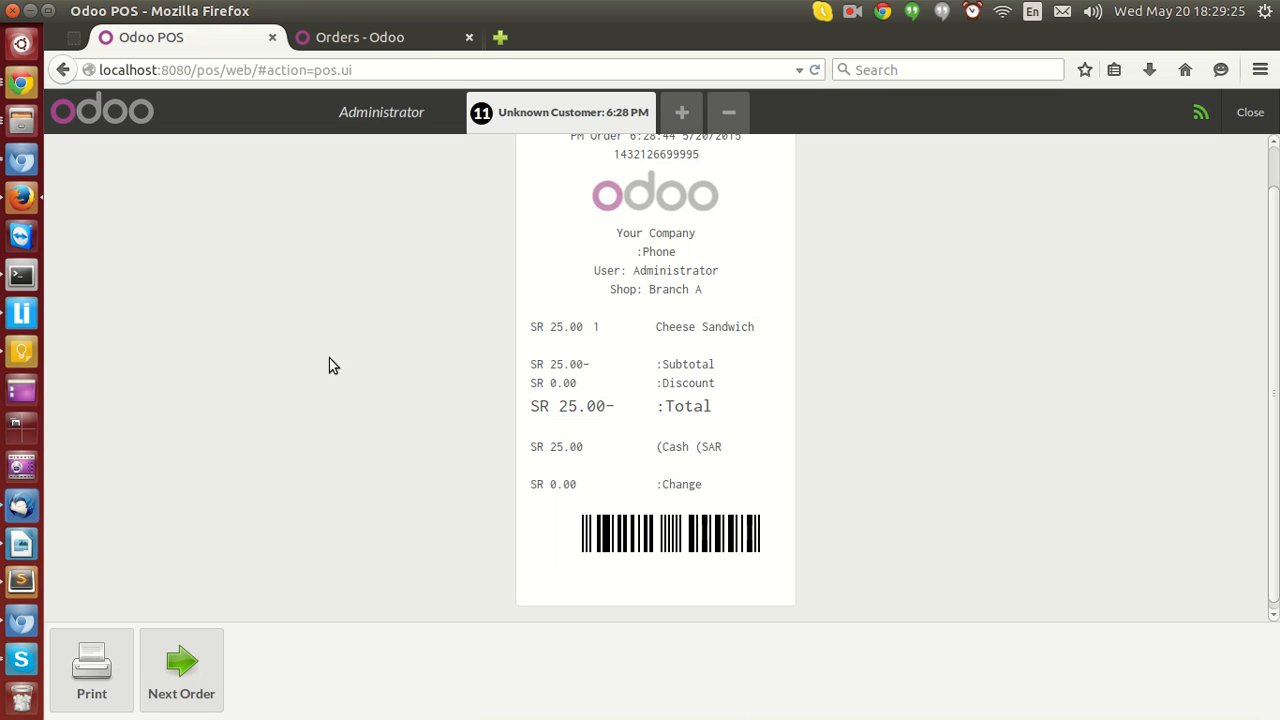
click(183, 686)
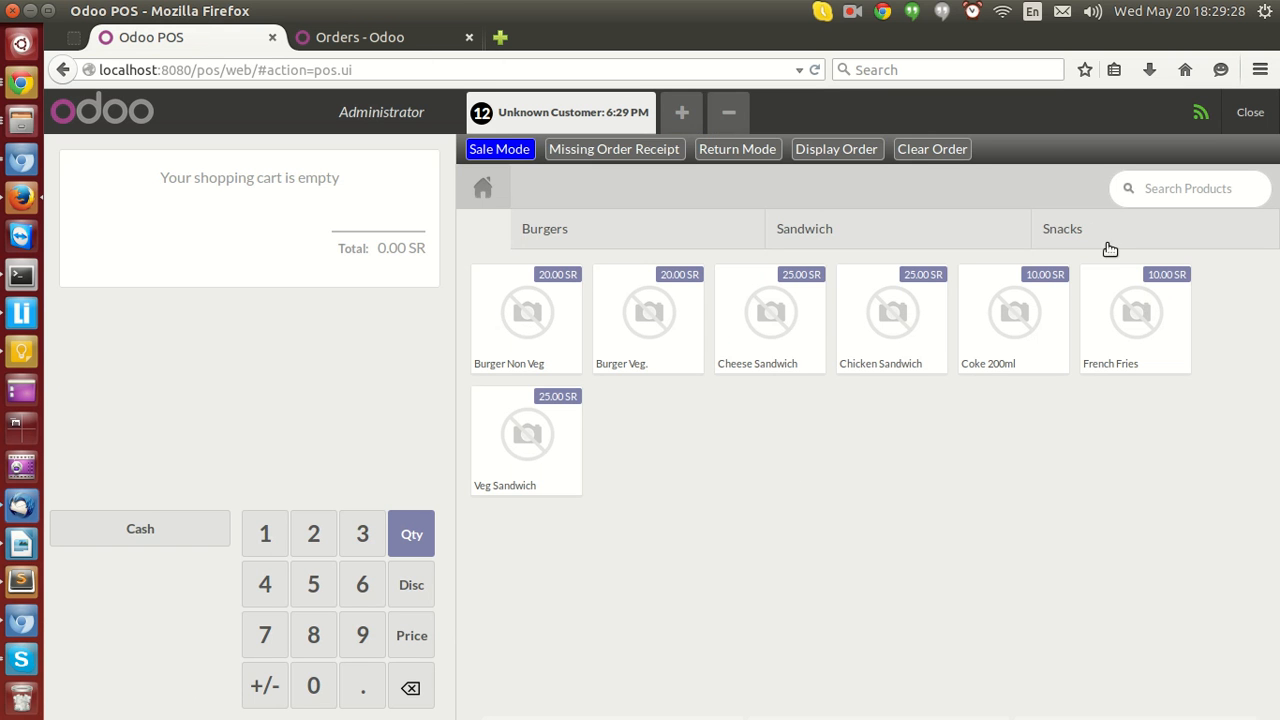
click(945, 152)
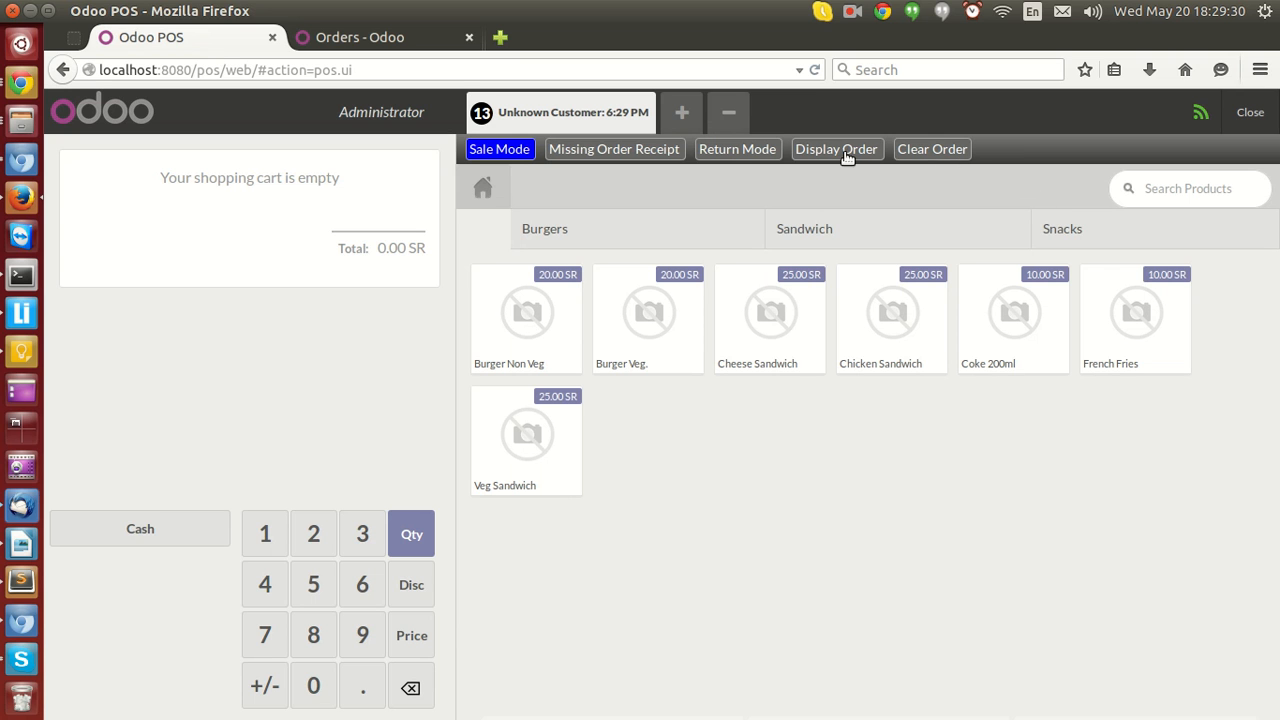